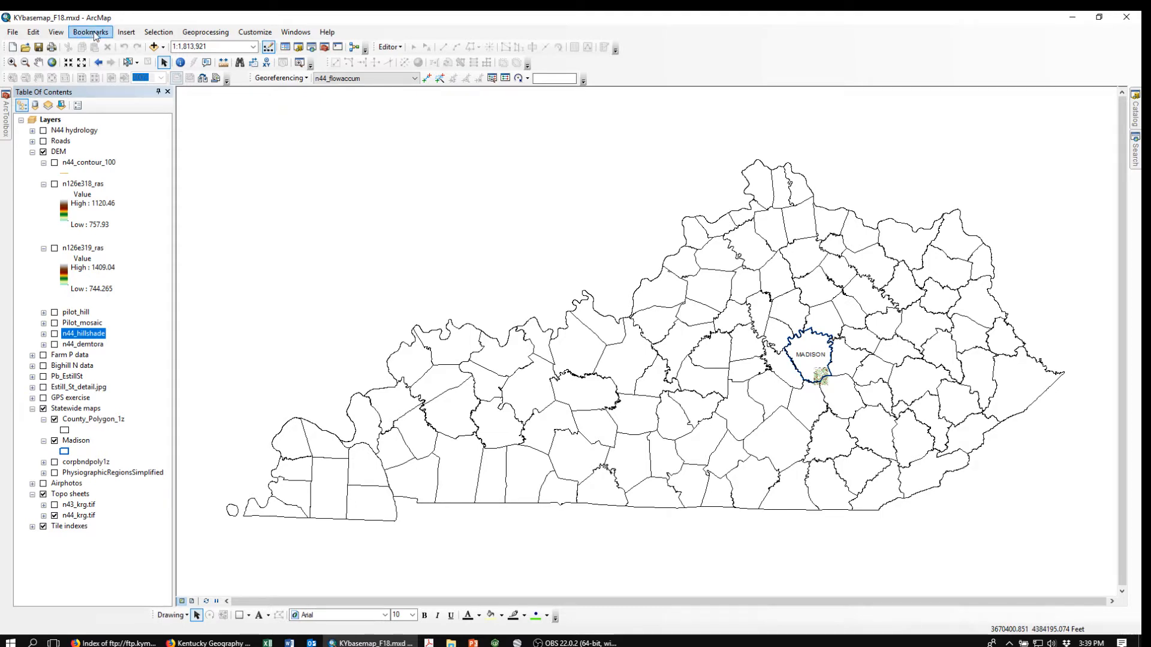
Go to the Bighill quadrangle bookmark and turn on the n44_hillshade and n44_demtora layers.
{"action": "left_click", "coordinate": [94, 35]}
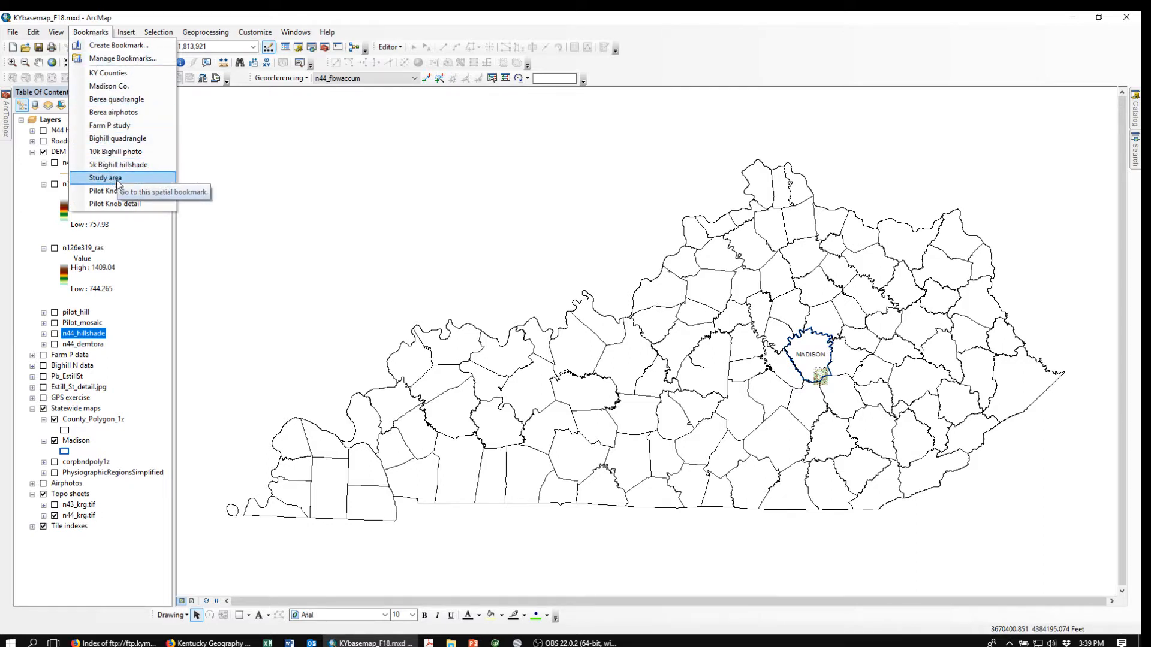
{"action": "left_click", "coordinate": [105, 142]}
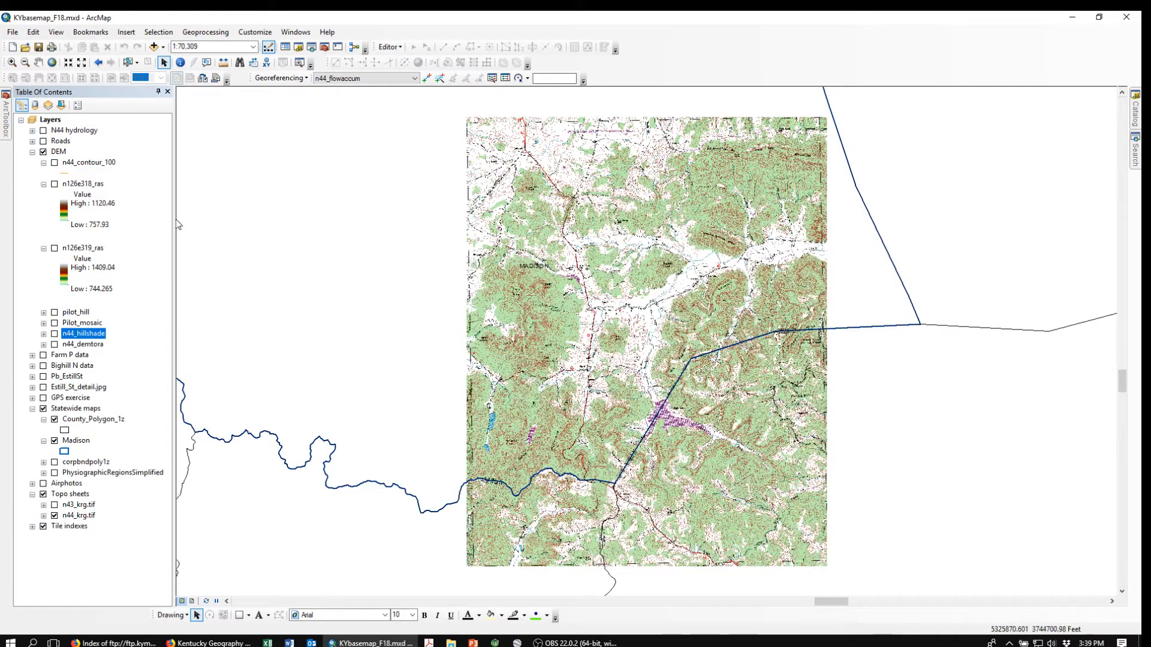
{"action": "left_click", "coordinate": [55, 334]}
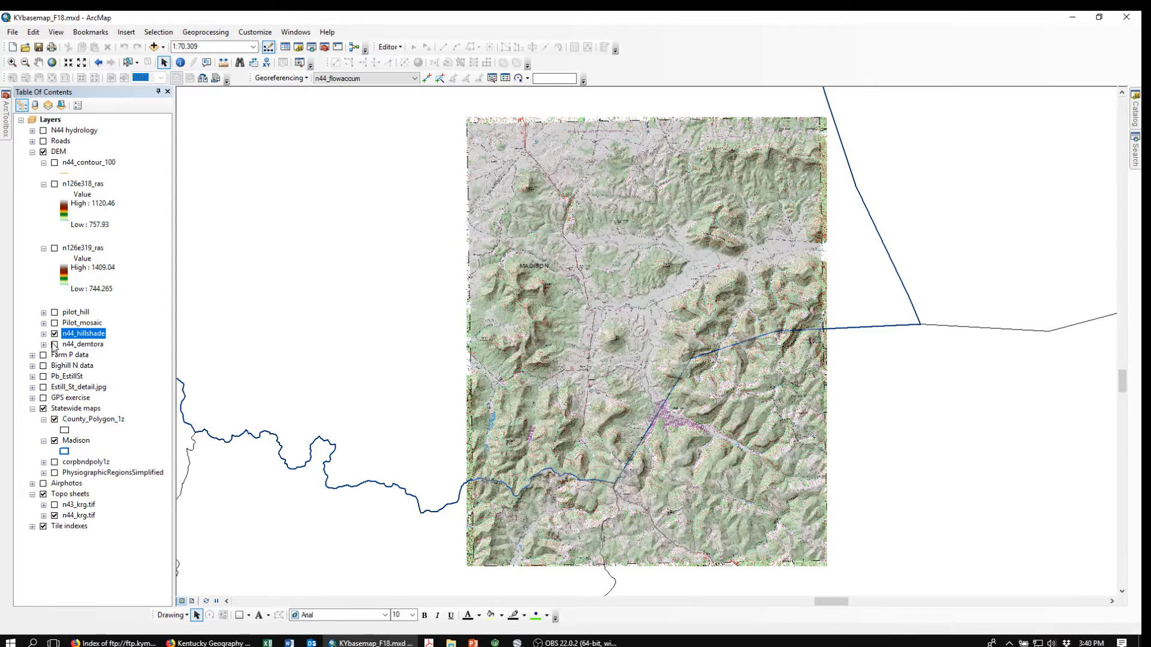
{"action": "left_click", "coordinate": [55, 345]}
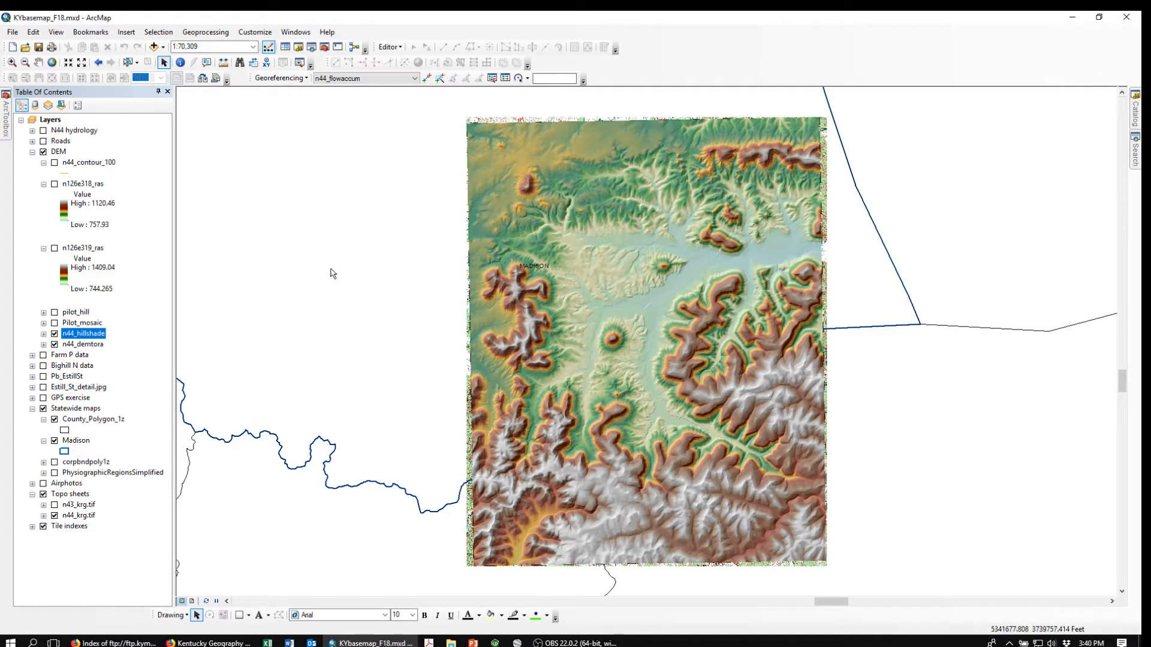
Go to the Pilot Knob bookmark and turn off the Madison and County_Polygon_1z layers.
{"action": "left_click", "coordinate": [100, 36]}
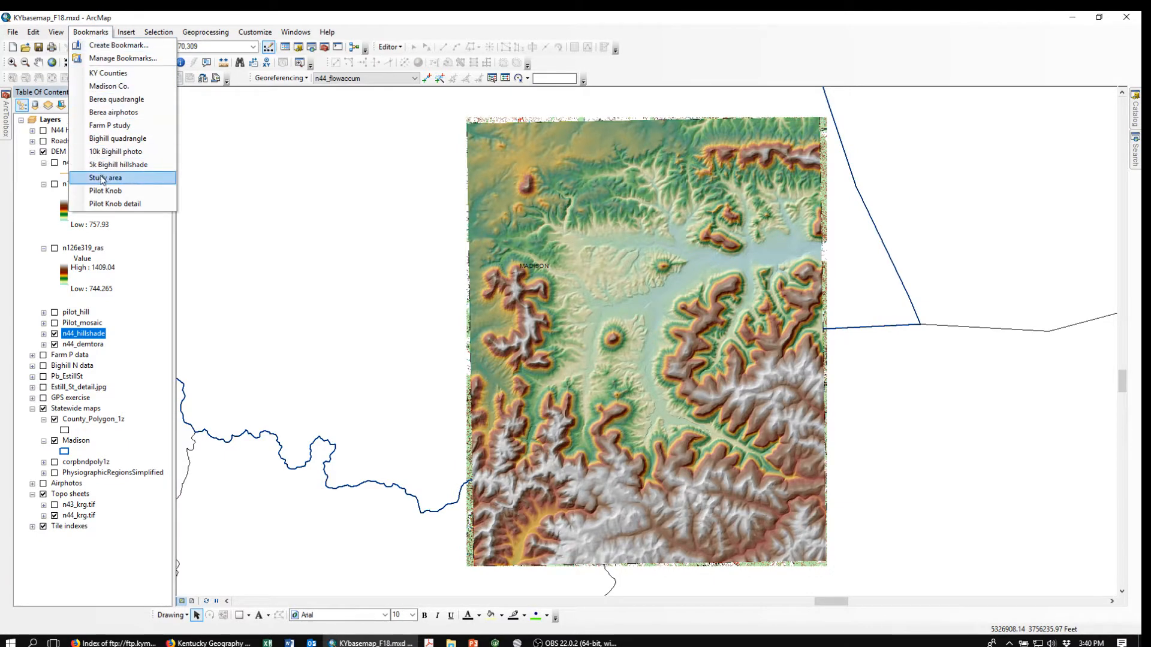
{"action": "left_click", "coordinate": [106, 192]}
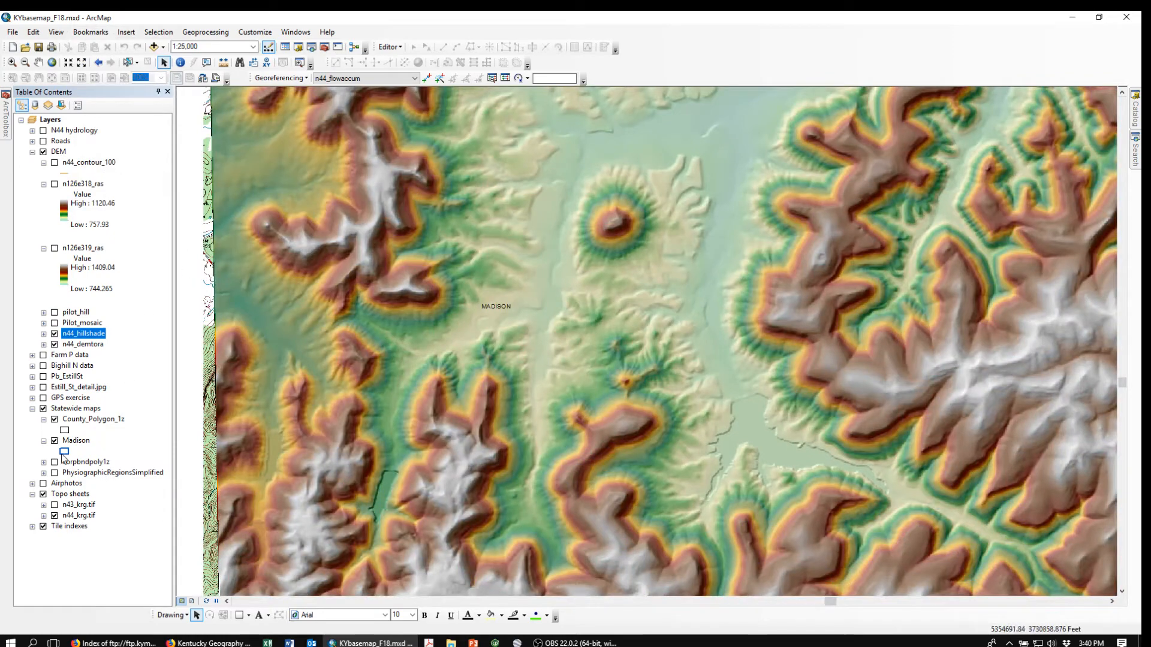
{"action": "left_click", "coordinate": [55, 441]}
{"action": "left_click", "coordinate": [55, 419]}
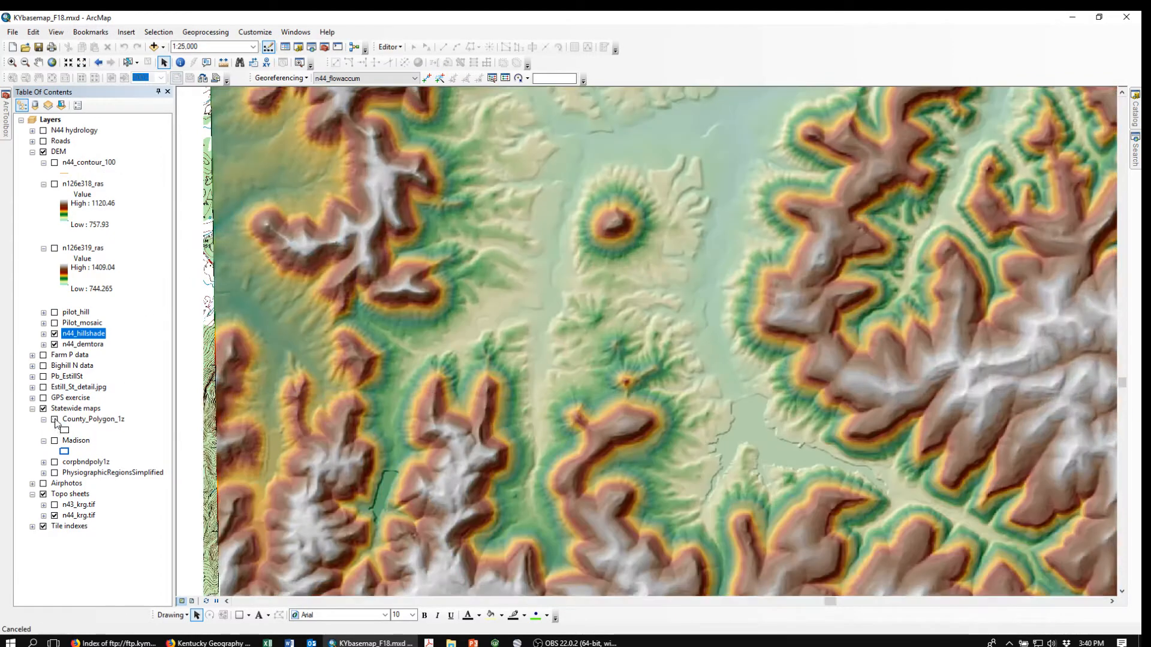
Turn on the Roads and N44 hydrology groups and the n44_contour_100 layer.
{"action": "left_click", "coordinate": [43, 141]}
{"action": "left_click", "coordinate": [43, 130]}
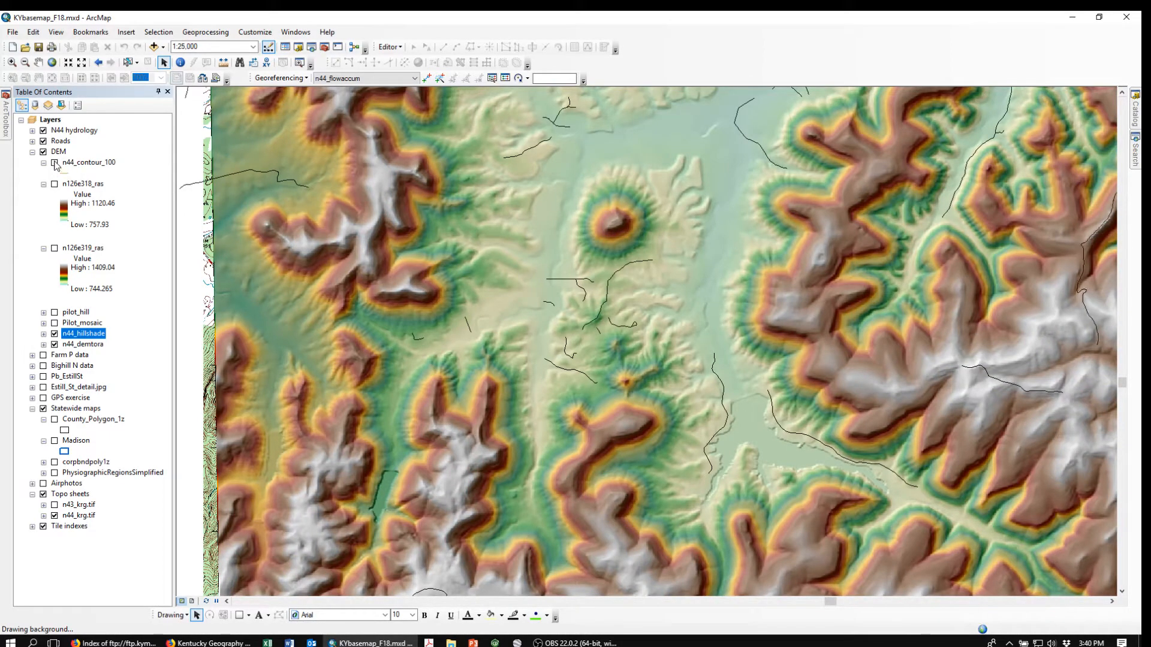
{"action": "left_click", "coordinate": [54, 163]}
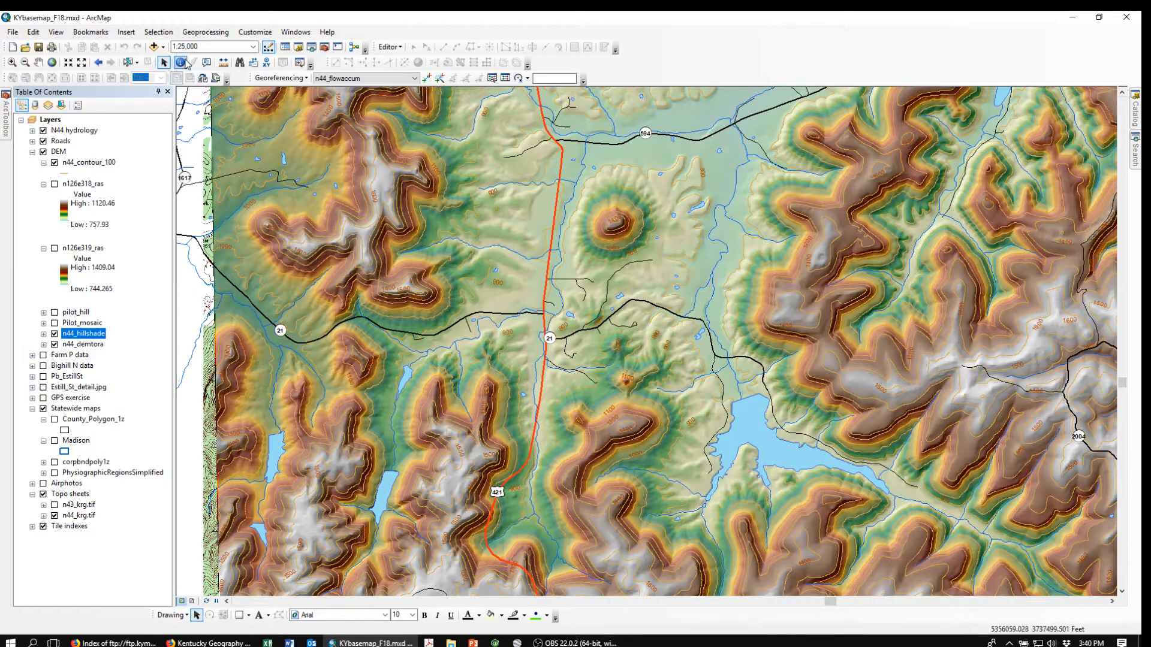
Go to the Pilot Knob detail bookmark and turn off Roads, N44 hydrology, n44_contour_100 and n44_krg.tif.
{"action": "left_click", "coordinate": [90, 32]}
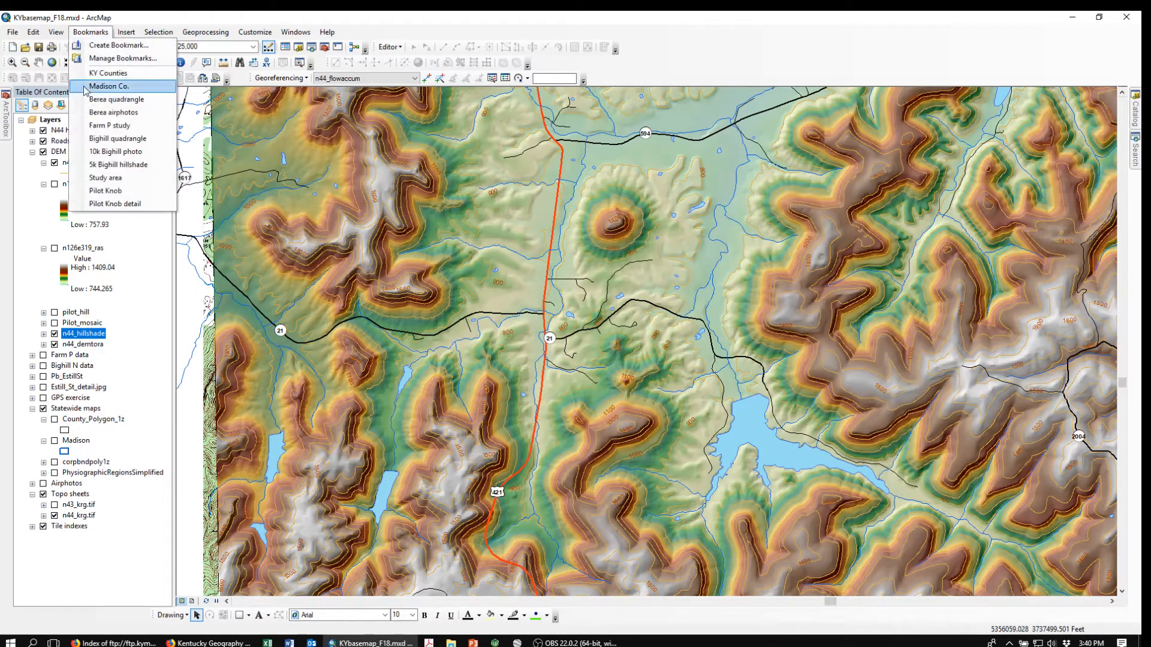
{"action": "left_click", "coordinate": [106, 191]}
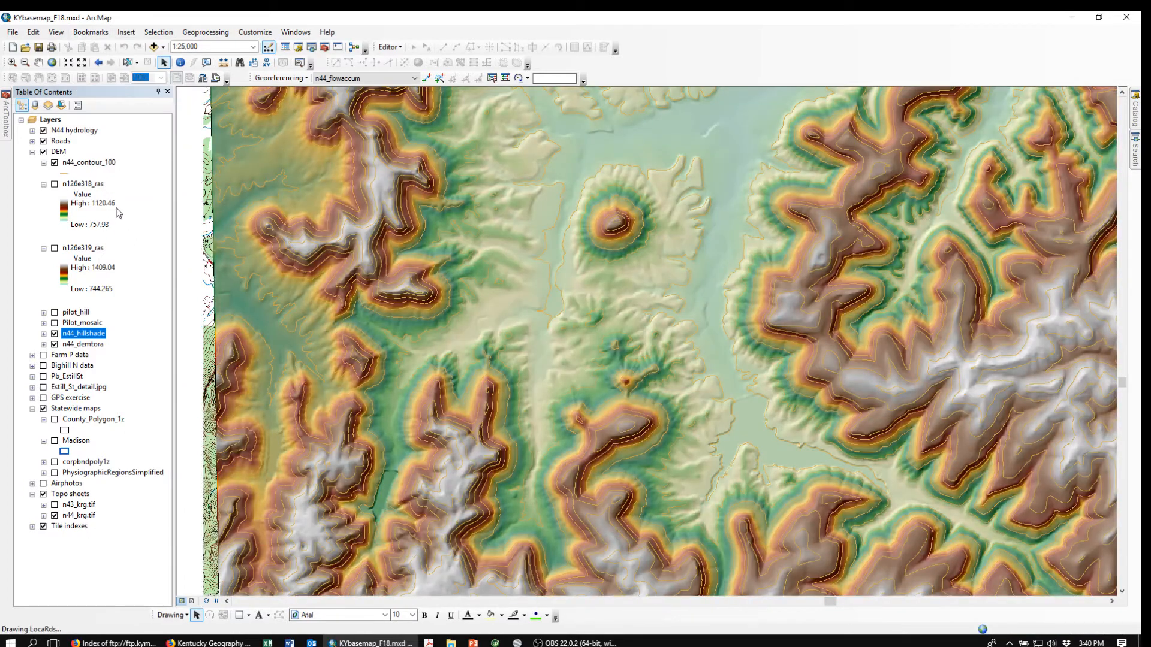
{"action": "left_click", "coordinate": [91, 32]}
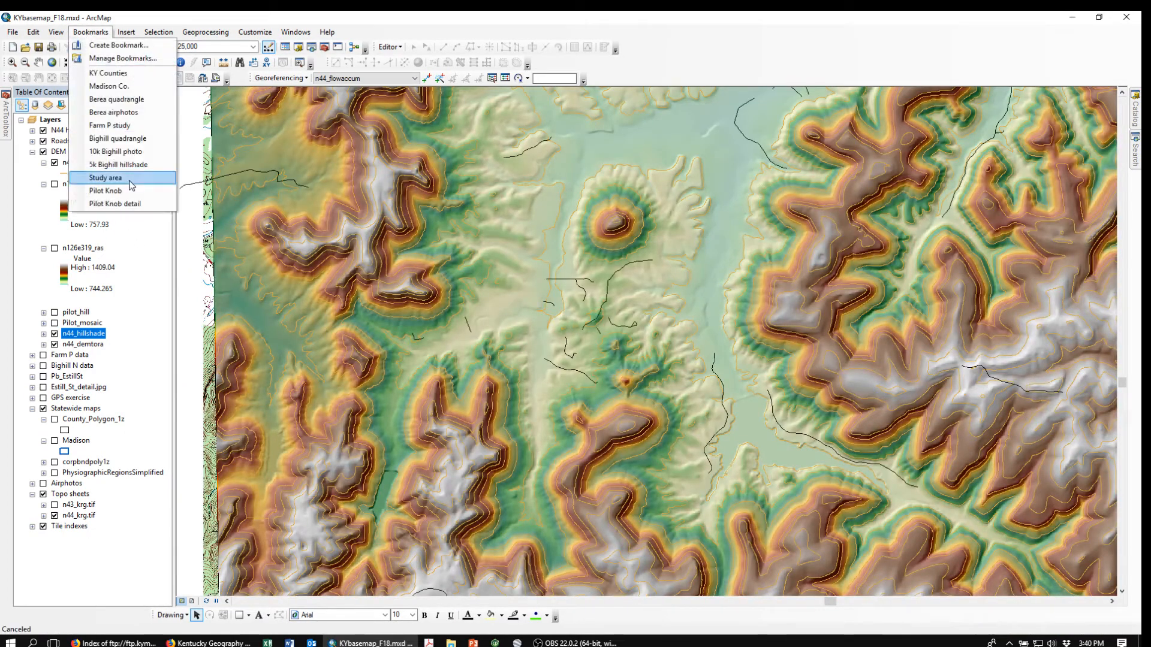
{"action": "left_click", "coordinate": [129, 204]}
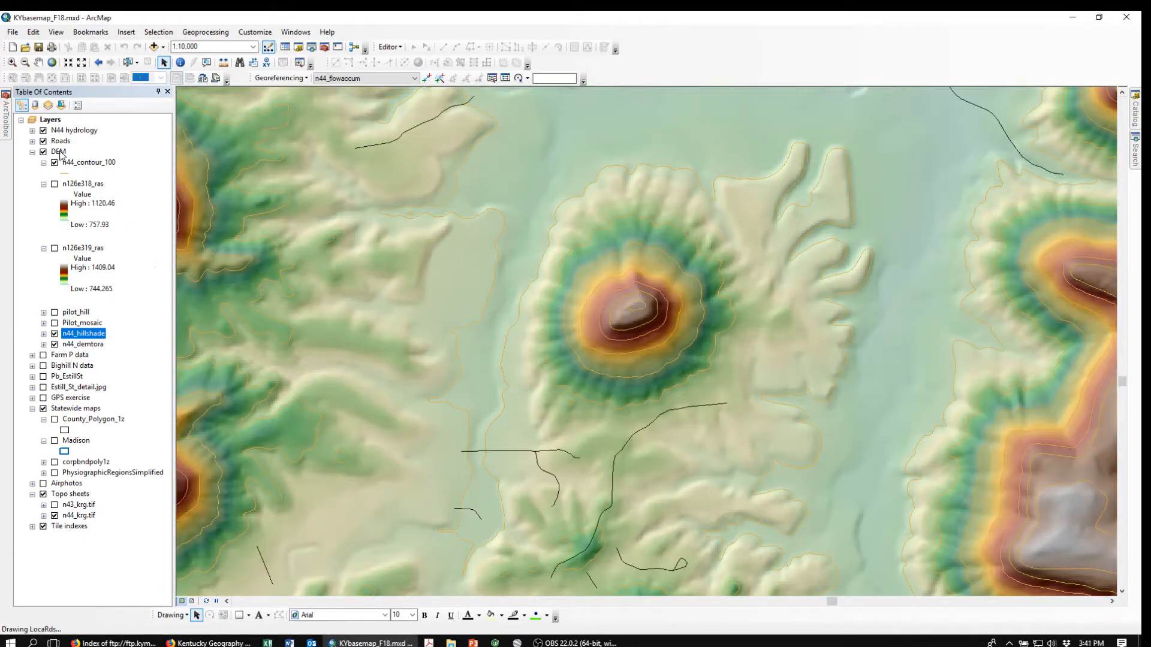
{"action": "left_click", "coordinate": [43, 141]}
{"action": "left_click", "coordinate": [43, 130]}
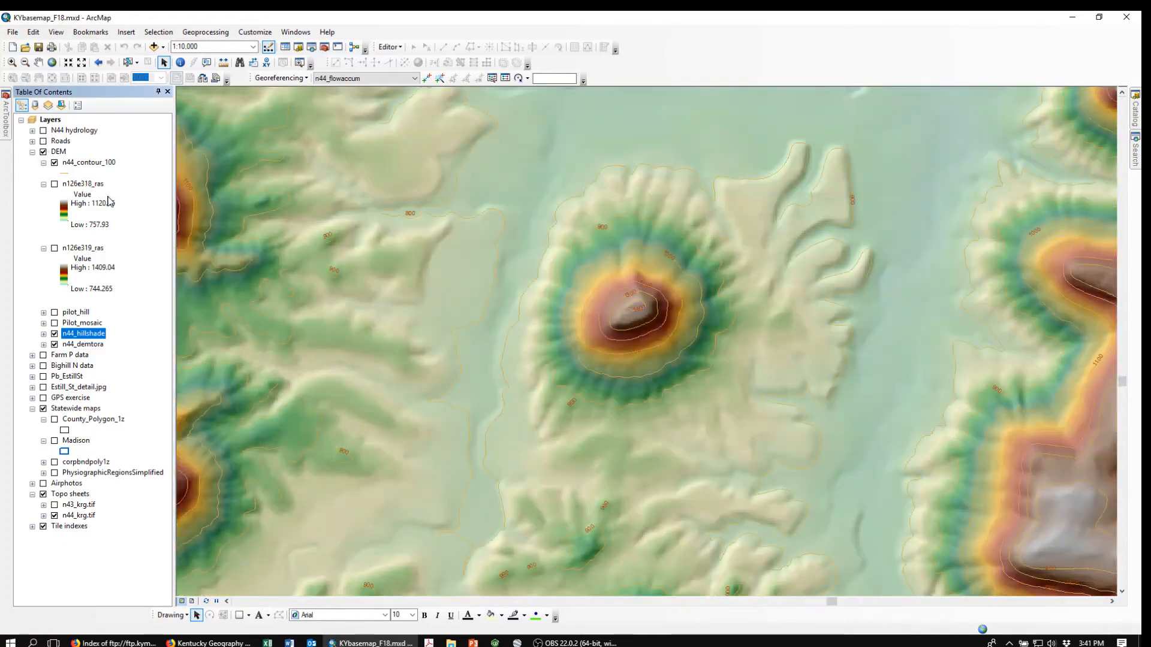
{"action": "left_click", "coordinate": [54, 162]}
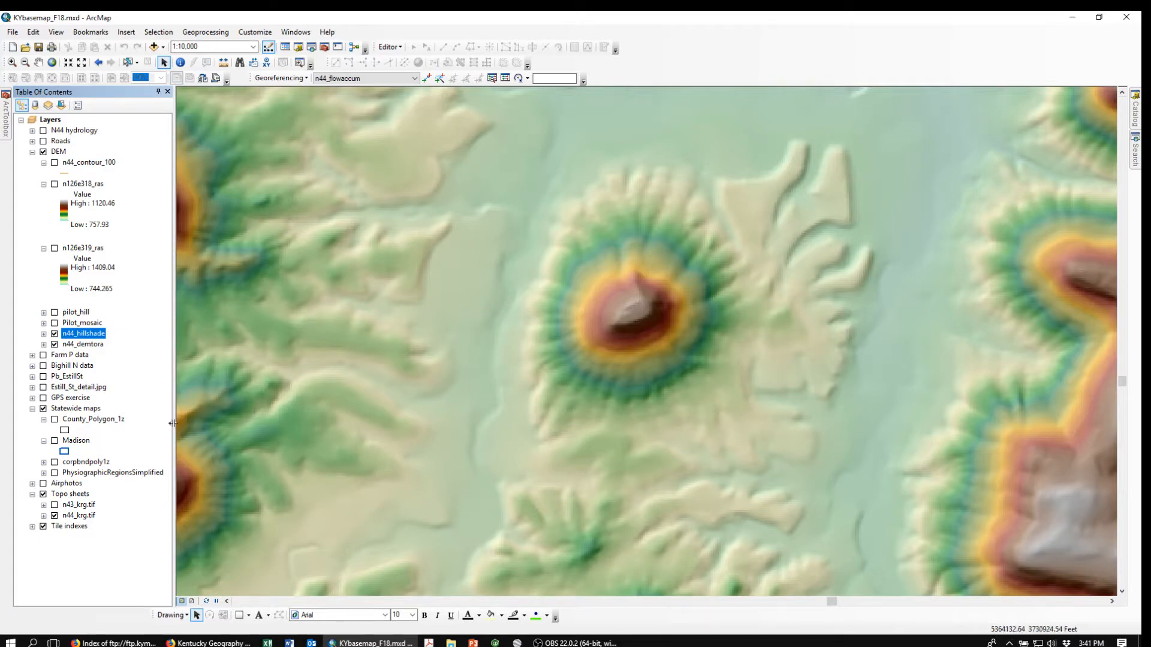
{"action": "left_click", "coordinate": [55, 516]}
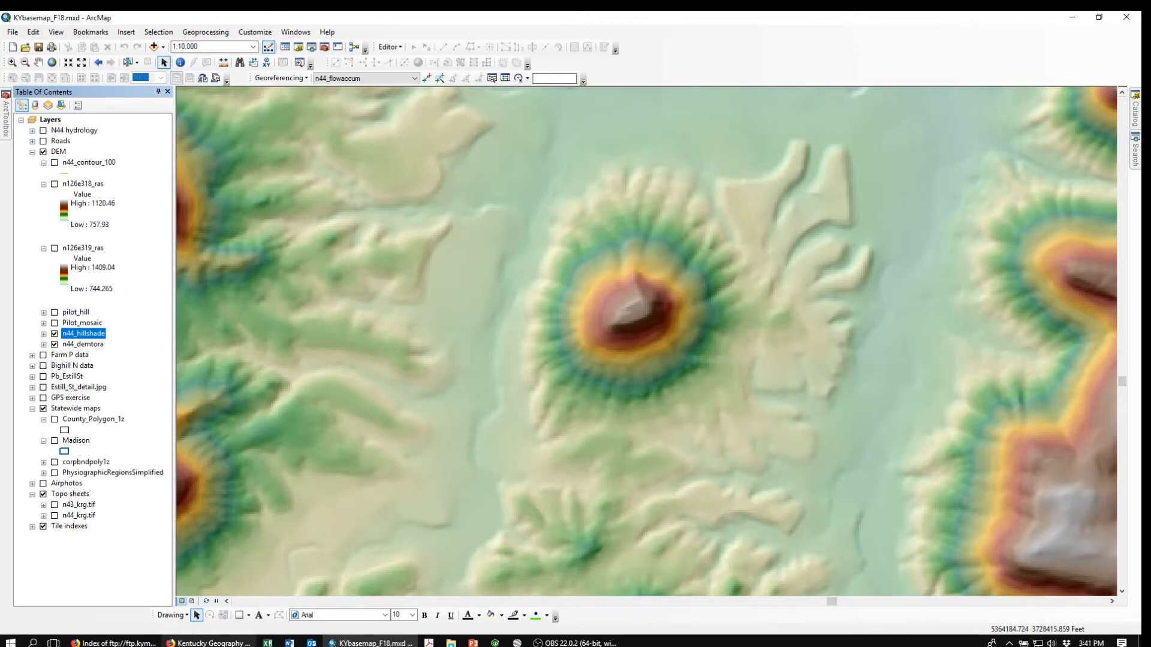
Switch to Firefox and examine the Kentucky Geography Network search for lidar data.
{"action": "mouse_move", "coordinate": [209, 643]}
{"action": "left_click", "coordinate": [234, 627]}
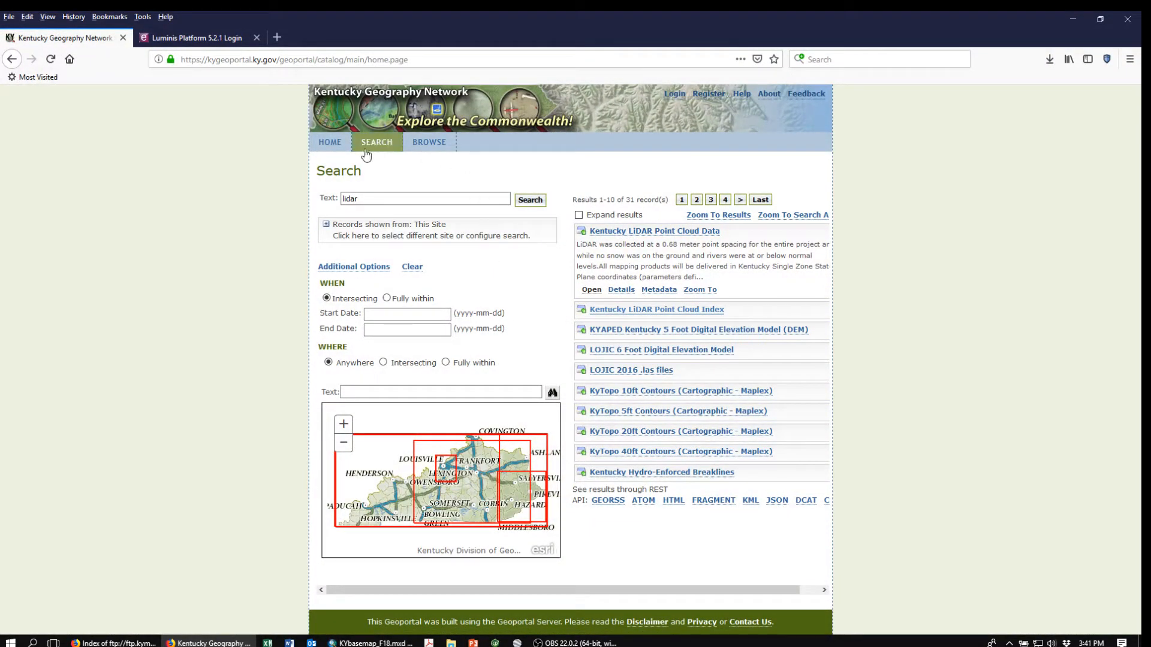
{"action": "left_click", "coordinate": [364, 204]}
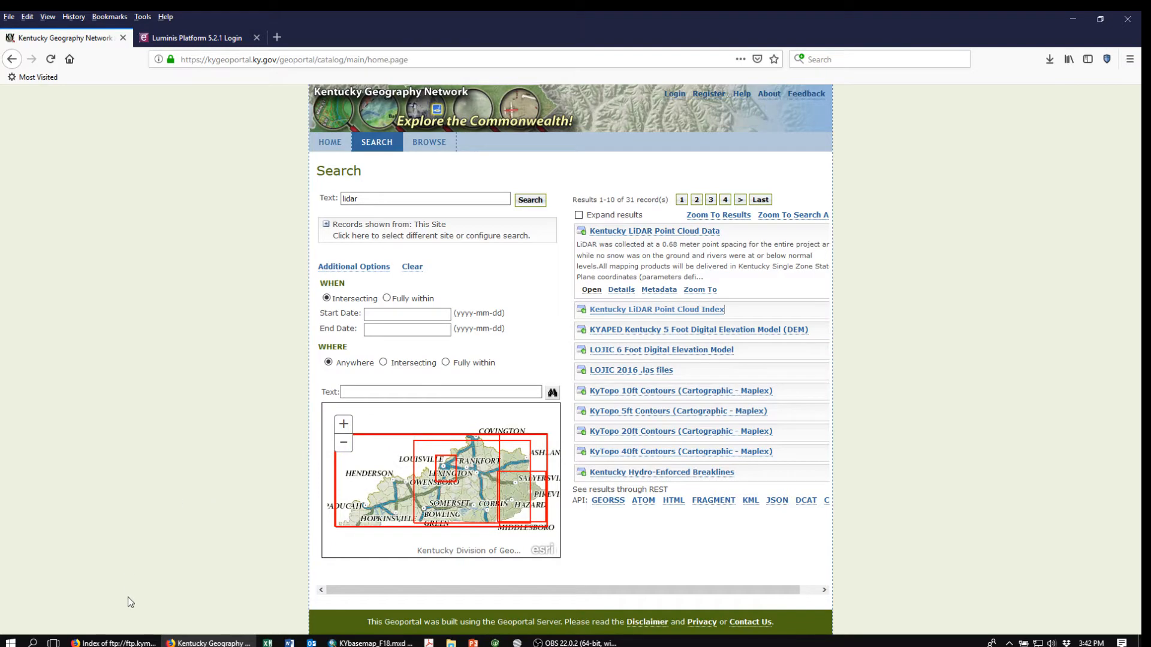
Find n126e319 in the kyaped/LAZ FTP index and download the N126E319.laz tile.
{"action": "left_click", "coordinate": [111, 643]}
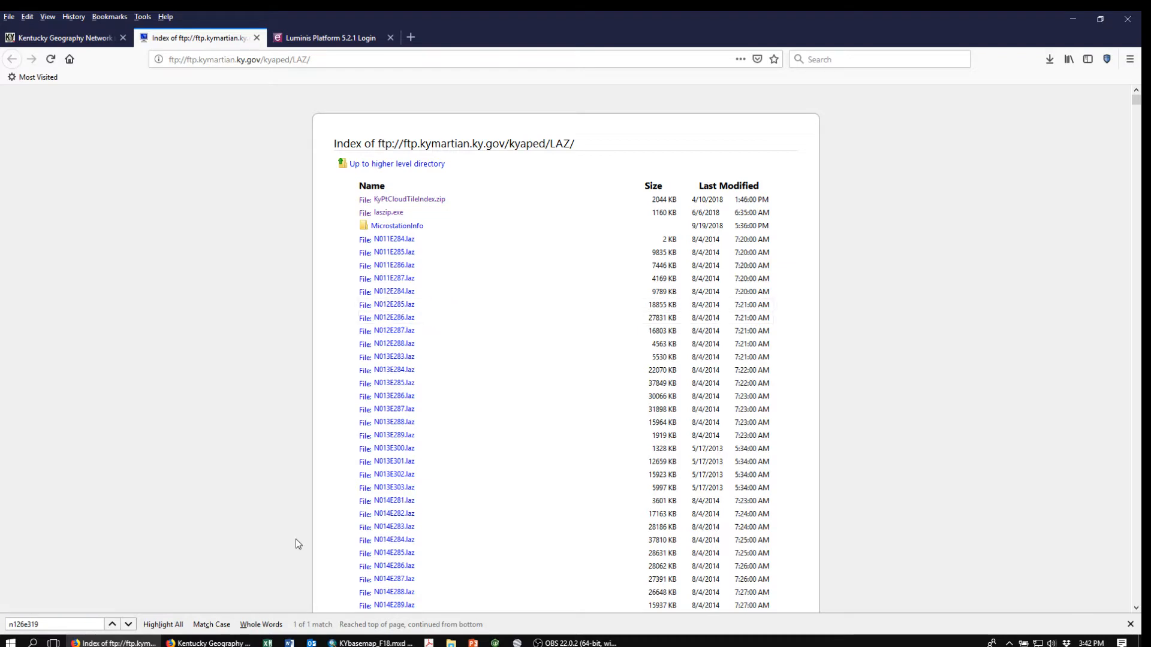
{"action": "left_click", "coordinate": [128, 624]}
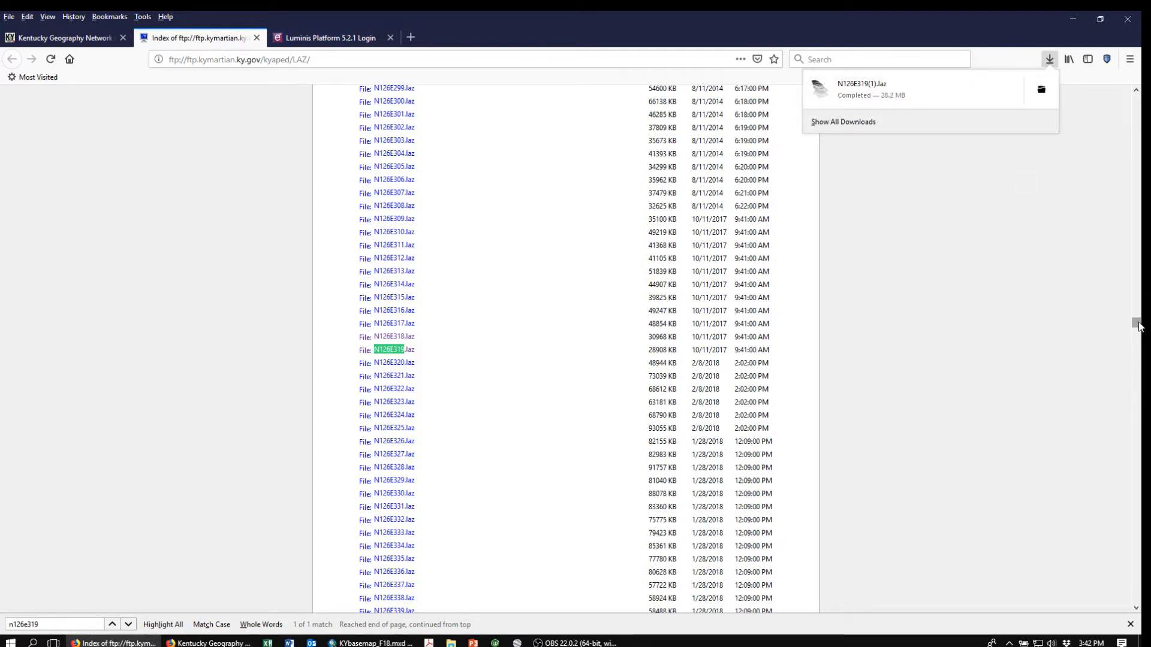
Download laszip.exe from the same LAZ FTP index and save the file.
{"action": "left_click_drag", "start_coordinate": [1136, 322], "coordinate": [1141, 102]}
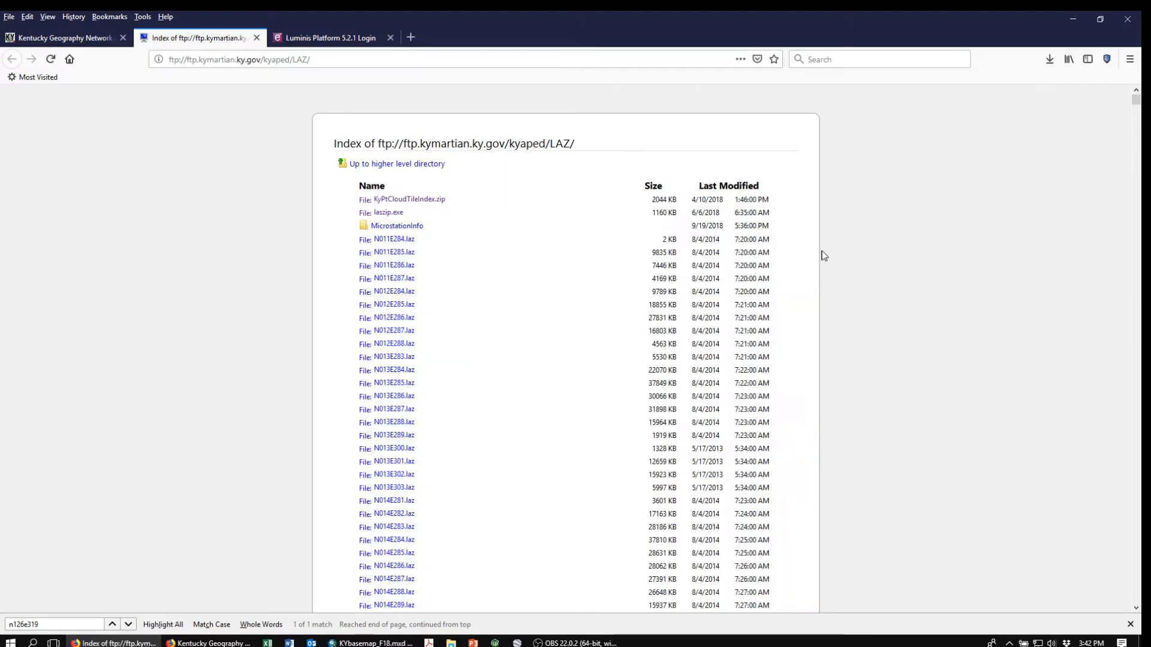
{"action": "left_click", "coordinate": [368, 215]}
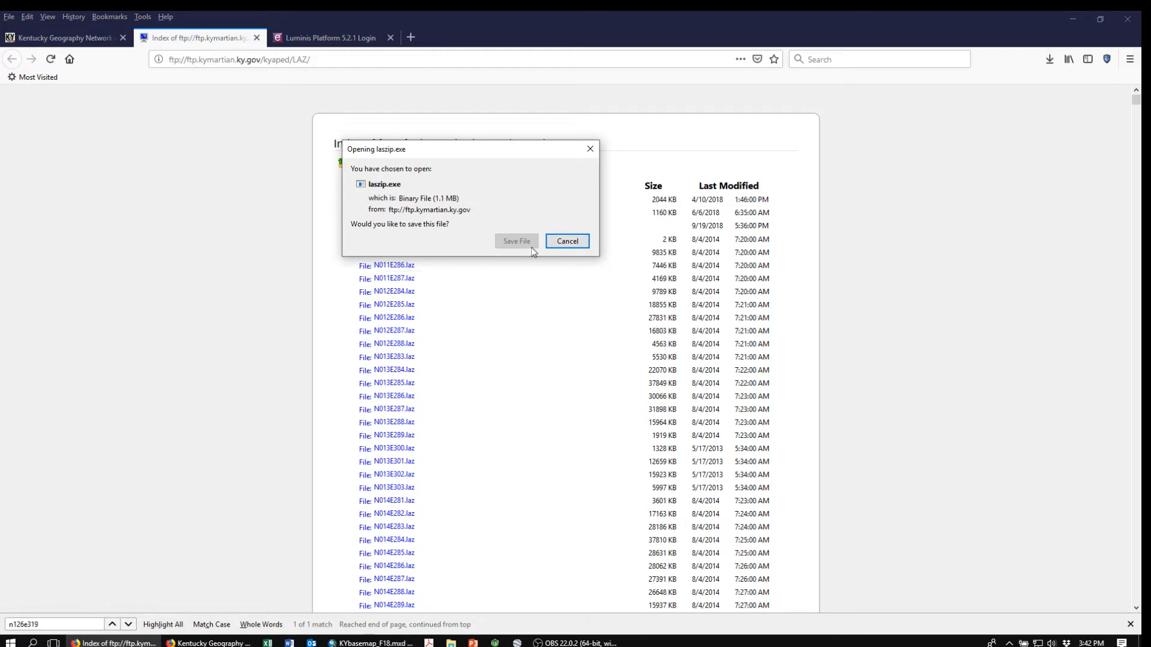
{"action": "left_click", "coordinate": [516, 241]}
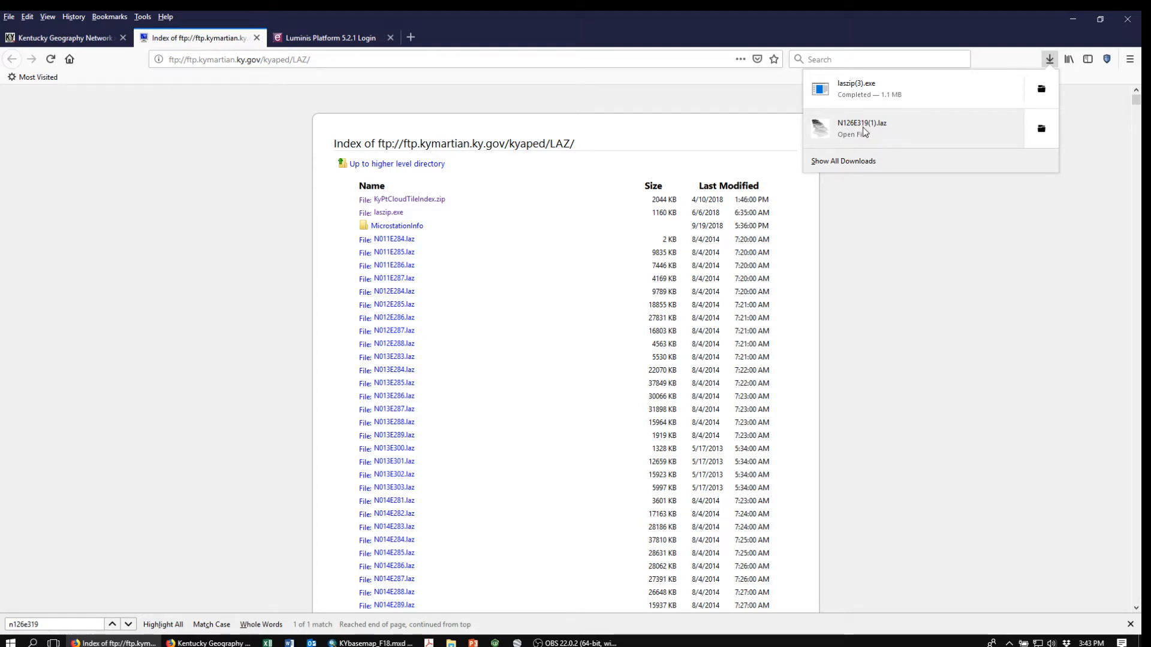
Run the downloaded laszip(3).exe despite its unverified publisher and reposition the laszip window.
{"action": "left_click", "coordinate": [866, 127]}
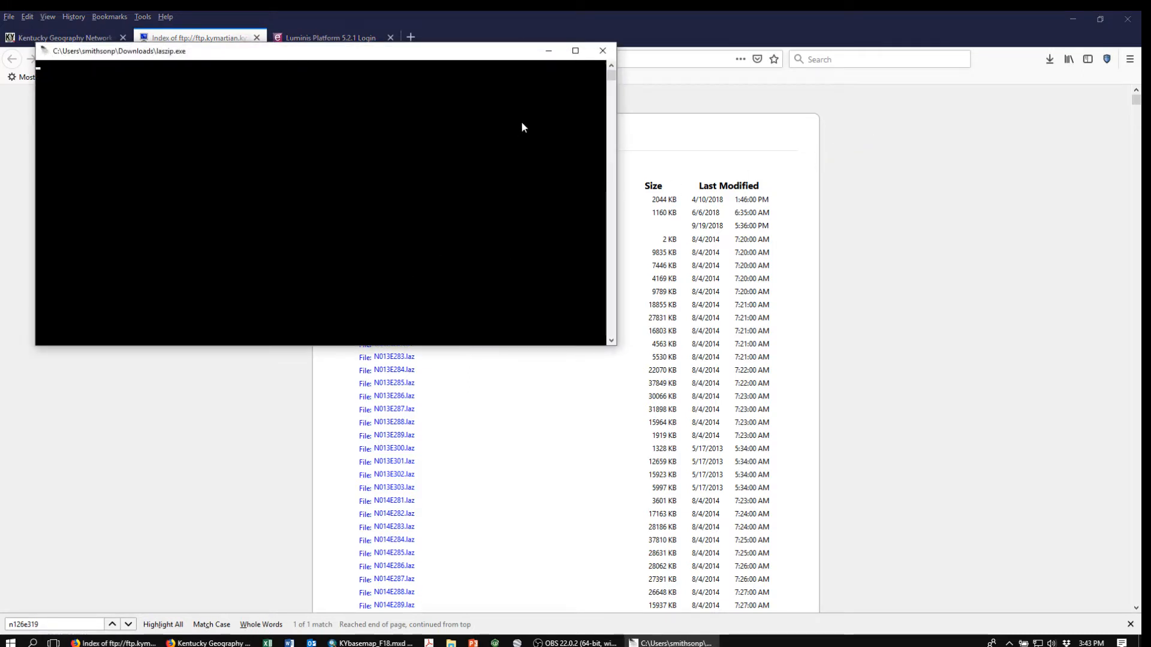
{"action": "left_click", "coordinate": [604, 52]}
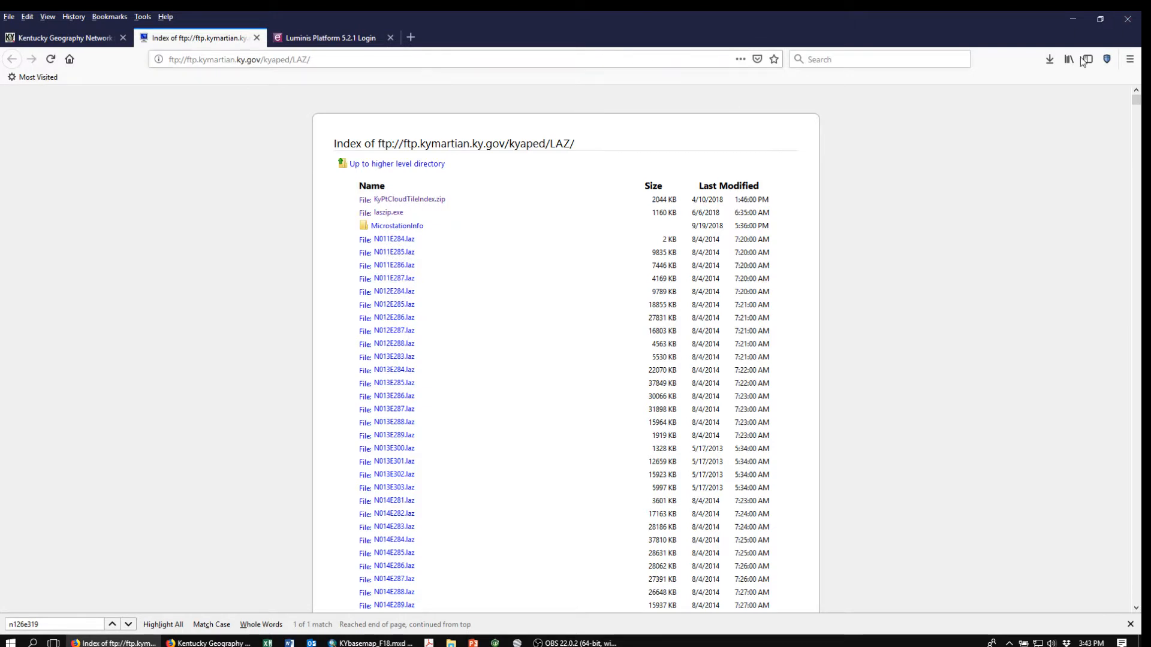
{"action": "left_click", "coordinate": [1052, 62]}
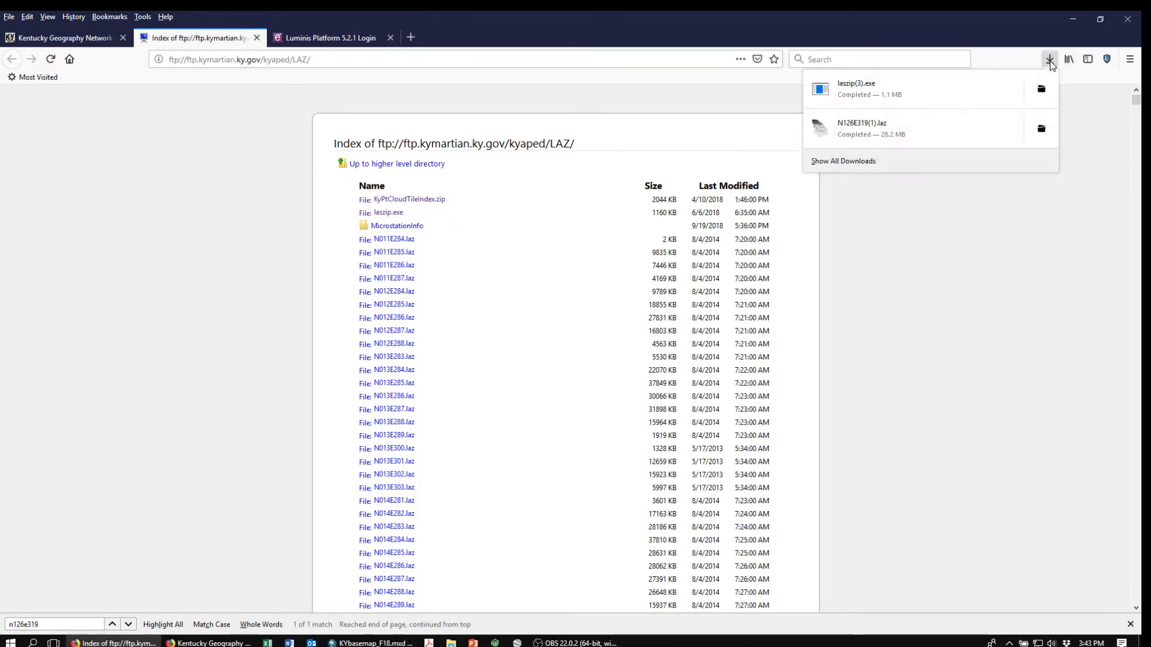
{"action": "left_click", "coordinate": [876, 95]}
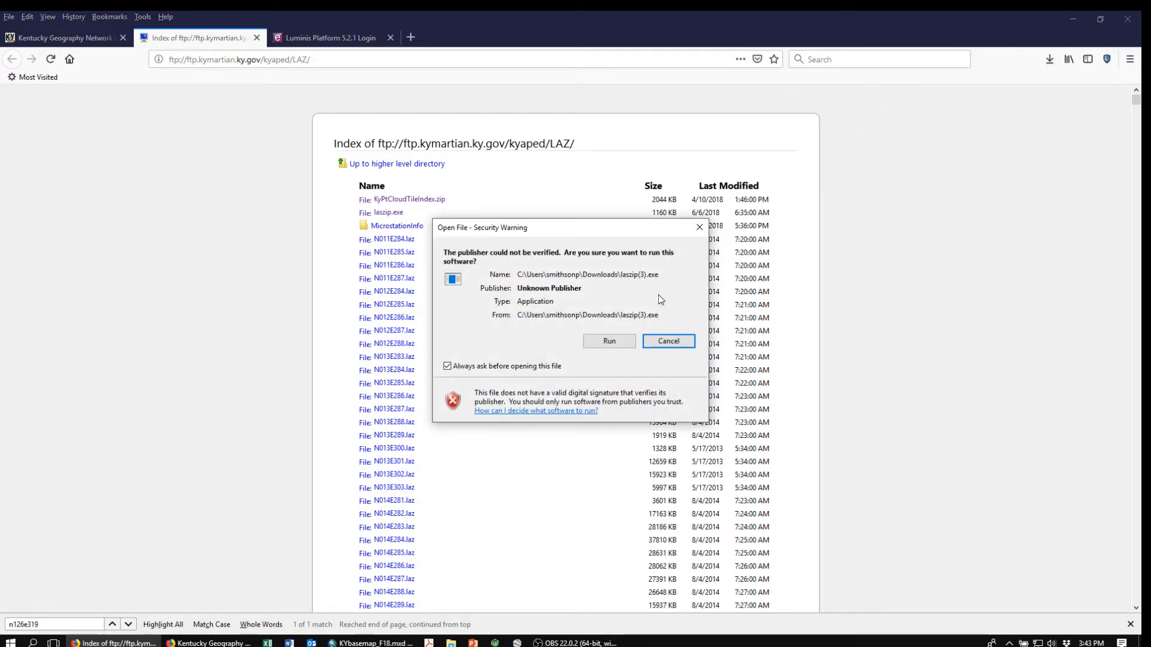
{"action": "left_click", "coordinate": [608, 341]}
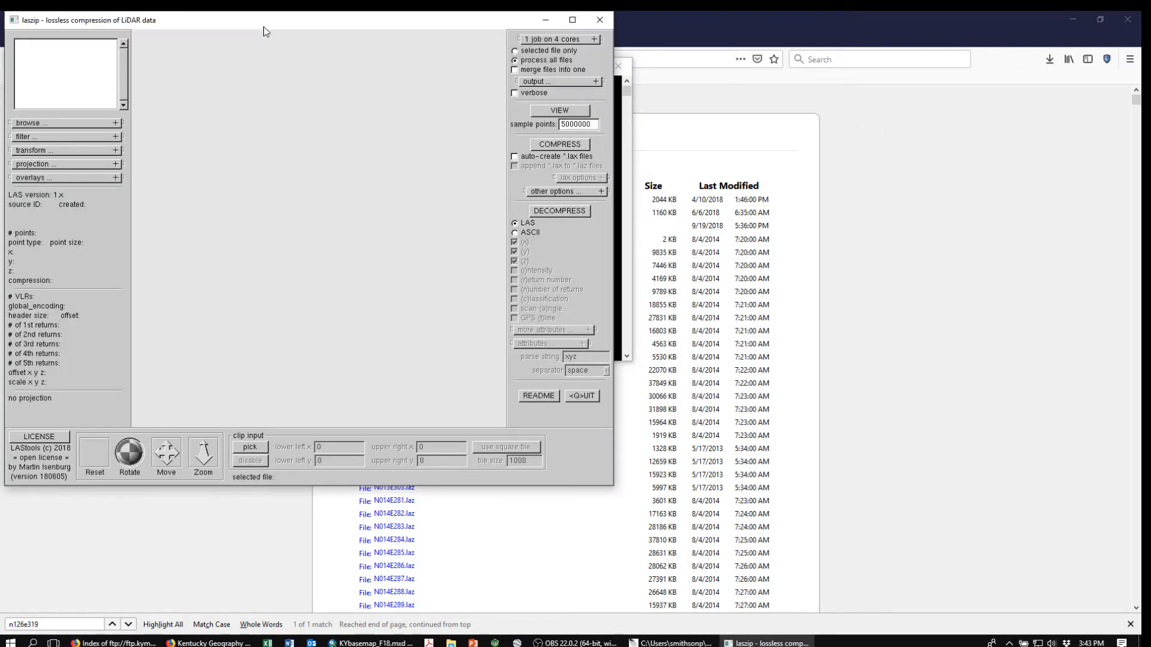
{"action": "left_click_drag", "start_coordinate": [257, 26], "coordinate": [382, 45]}
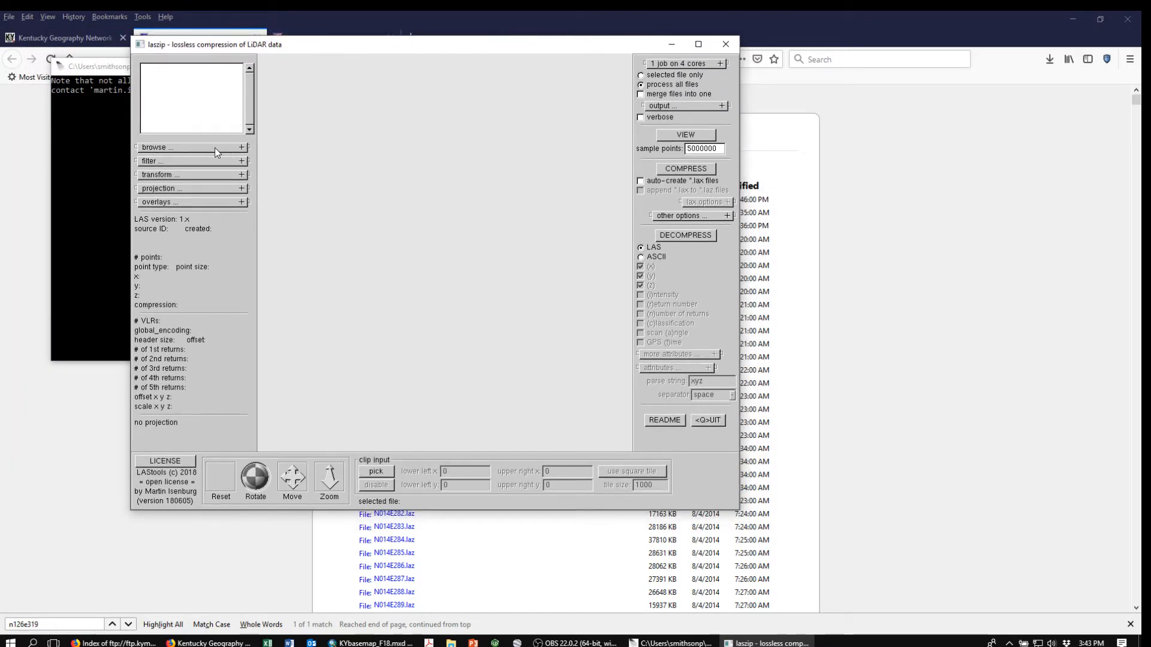
Browse the input files in laszip and load N126E319.laz.
{"action": "left_click", "coordinate": [232, 149]}
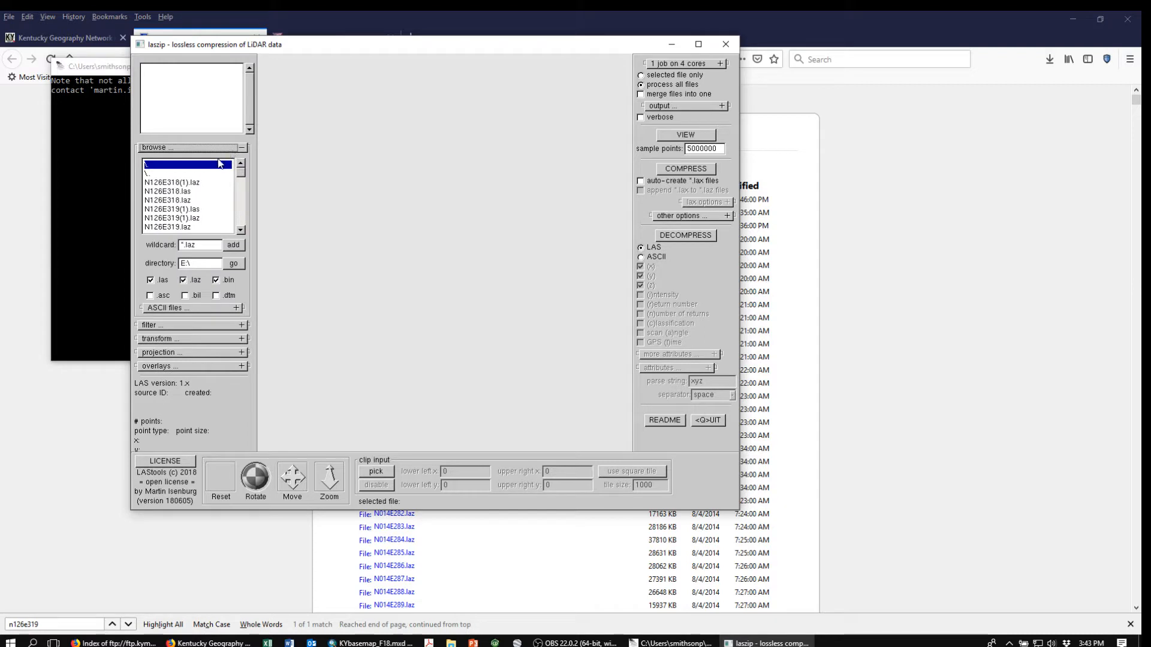
{"action": "left_click", "coordinate": [163, 228]}
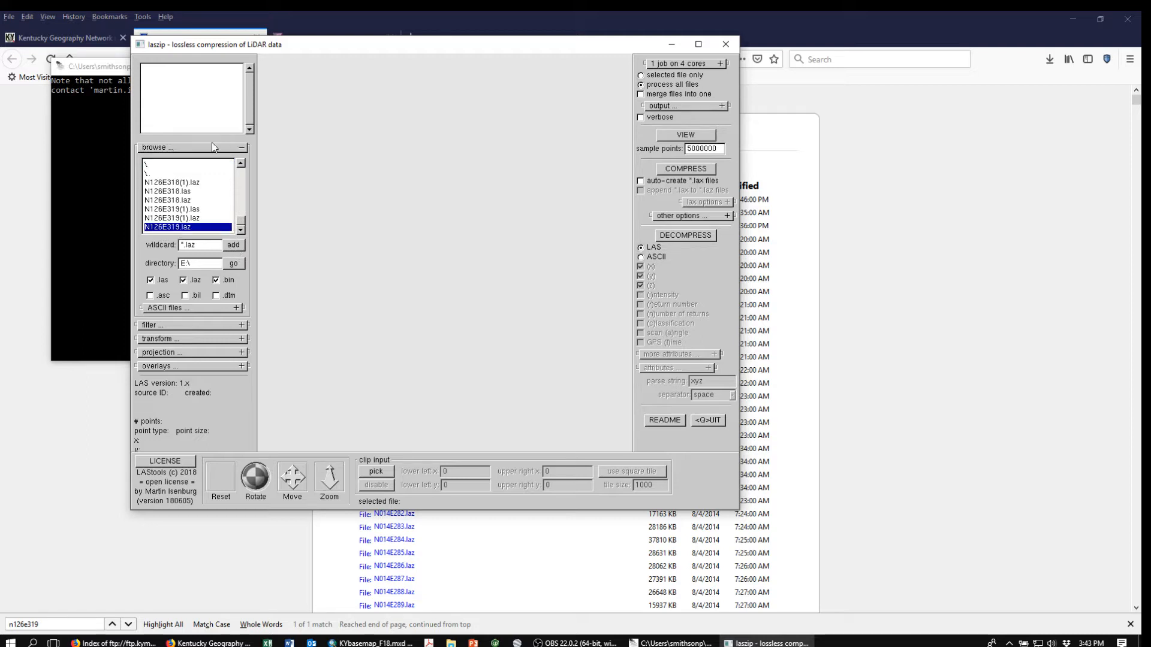
{"action": "double_click", "coordinate": [169, 228]}
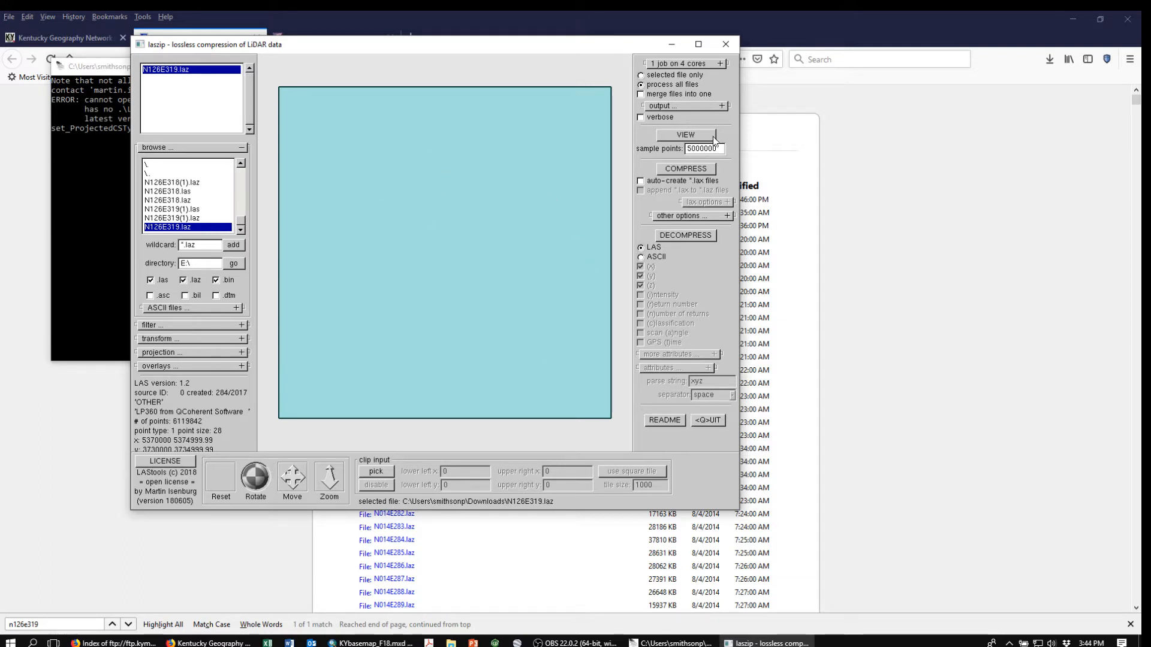
Set the laszip output filename to n126e319-3.
{"action": "left_click", "coordinate": [724, 106]}
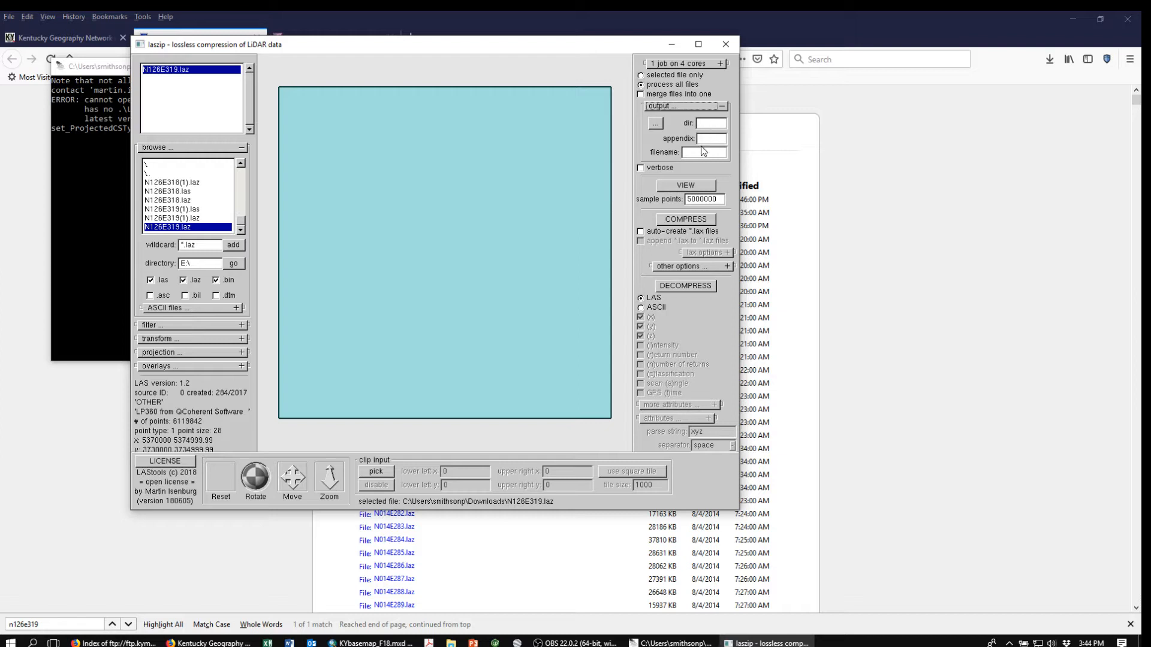
{"action": "left_click", "coordinate": [686, 153]}
{"action": "type", "text": "126e319-3"}
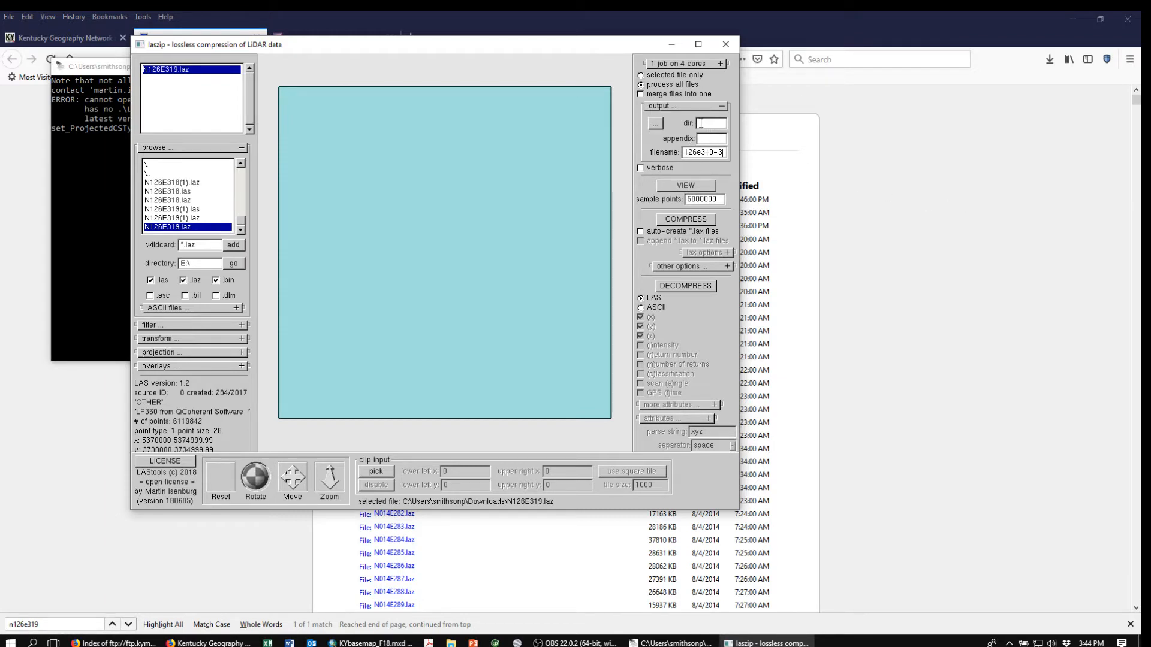
Set laszip's output directory to Box Sync\gisclass\DEM2 and decompress N126E319.laz to LAS format.
{"action": "left_click", "coordinate": [653, 125]}
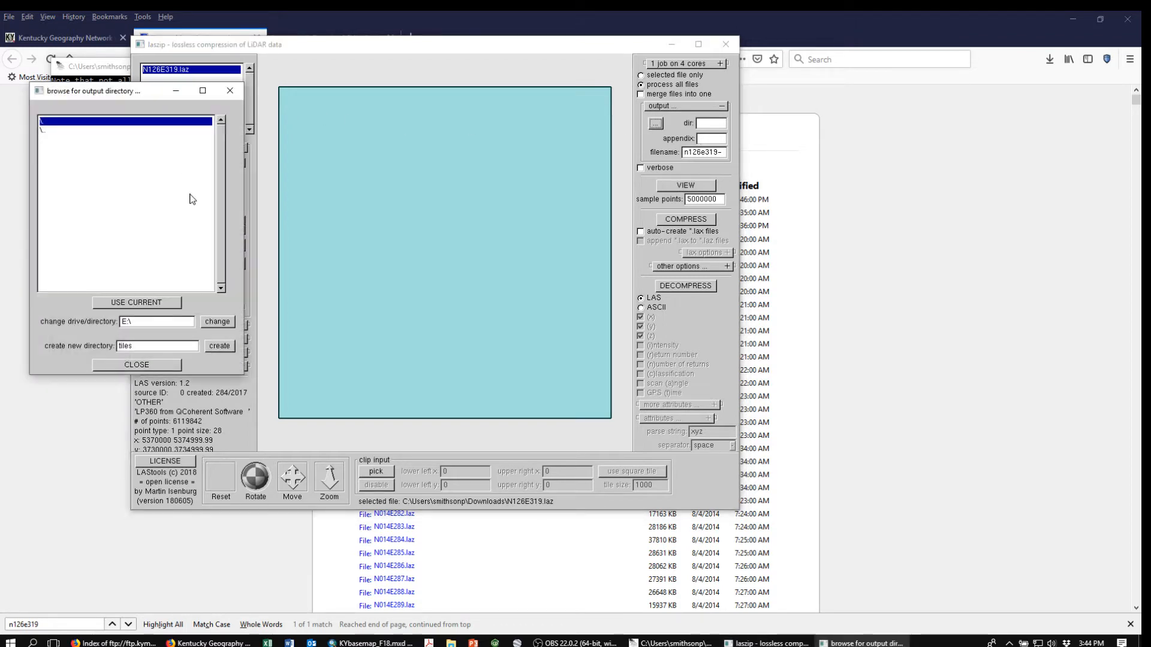
{"action": "double_click", "coordinate": [46, 132]}
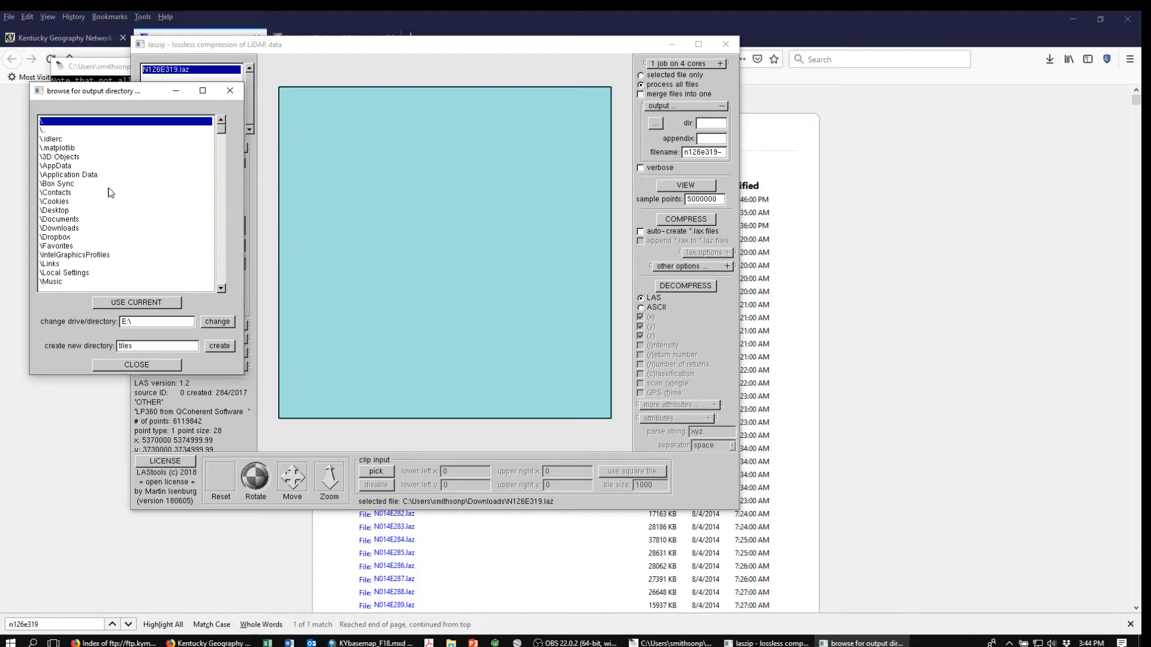
{"action": "double_click", "coordinate": [54, 185]}
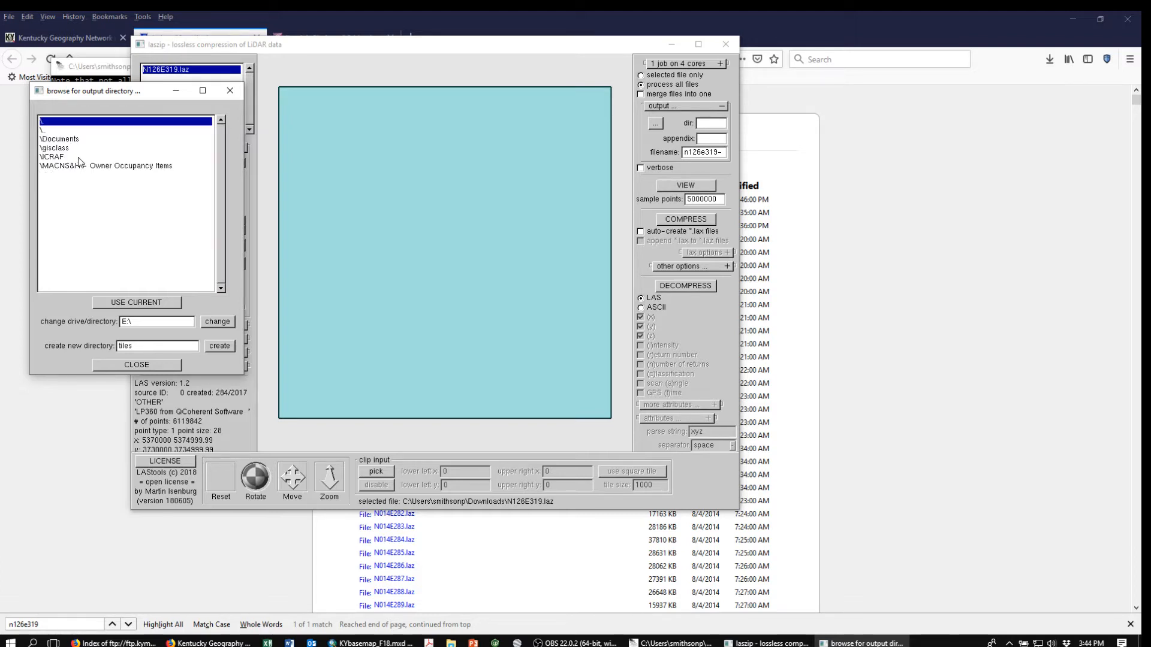
{"action": "double_click", "coordinate": [53, 148]}
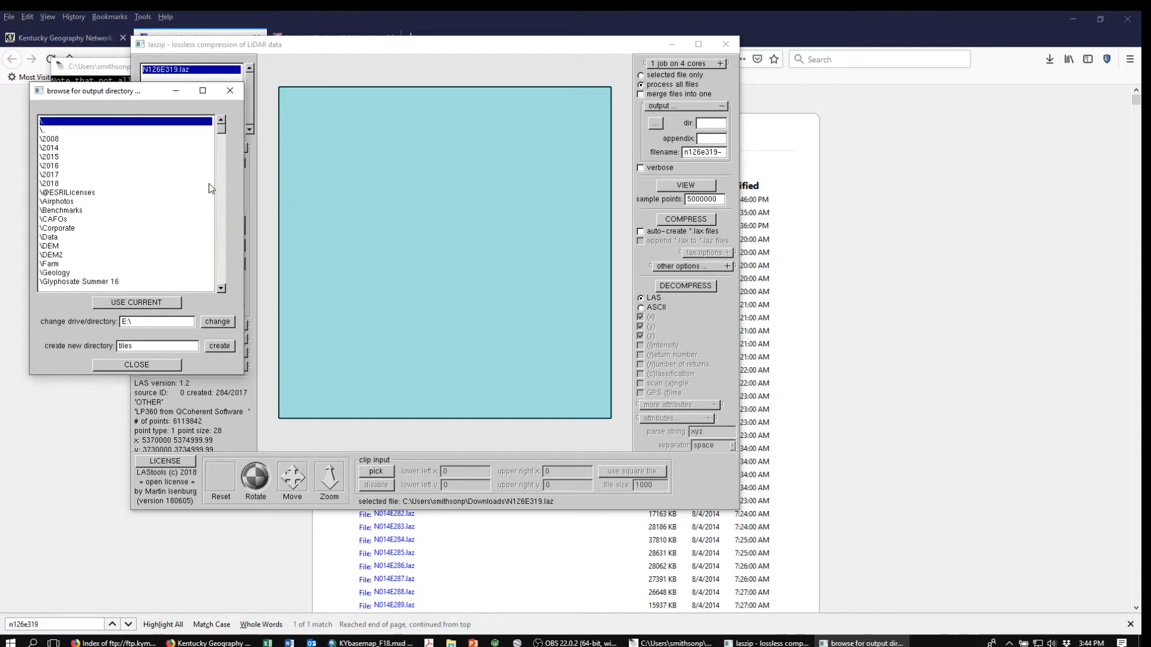
{"action": "double_click", "coordinate": [48, 255]}
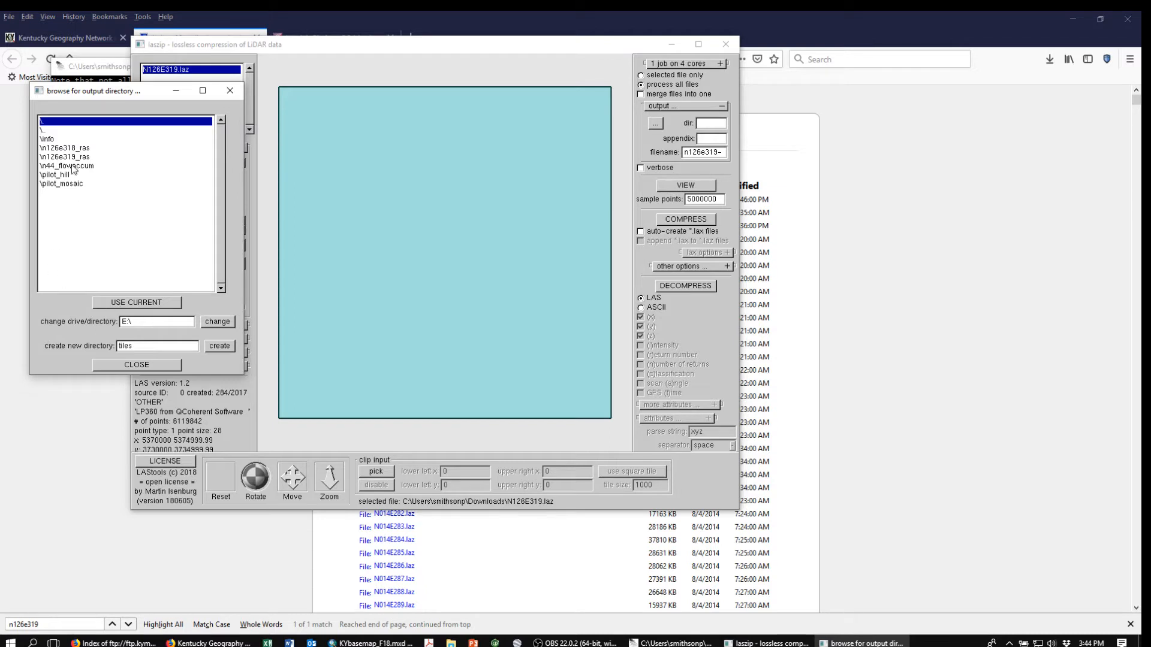
{"action": "left_click", "coordinate": [125, 302]}
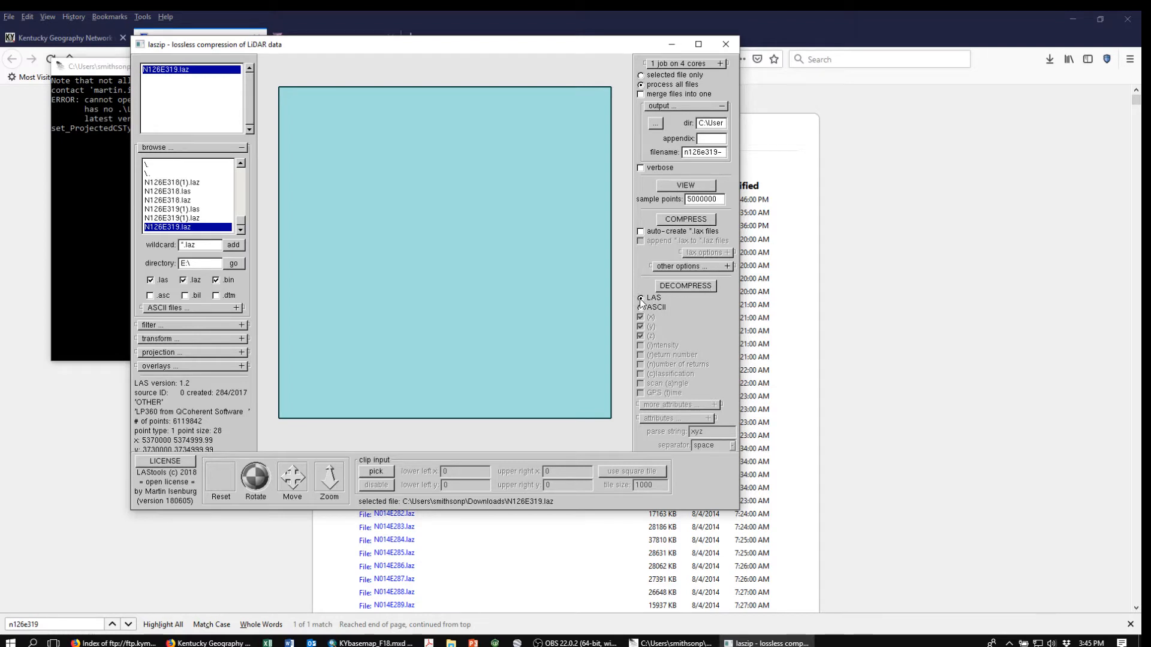
{"action": "left_click", "coordinate": [683, 287]}
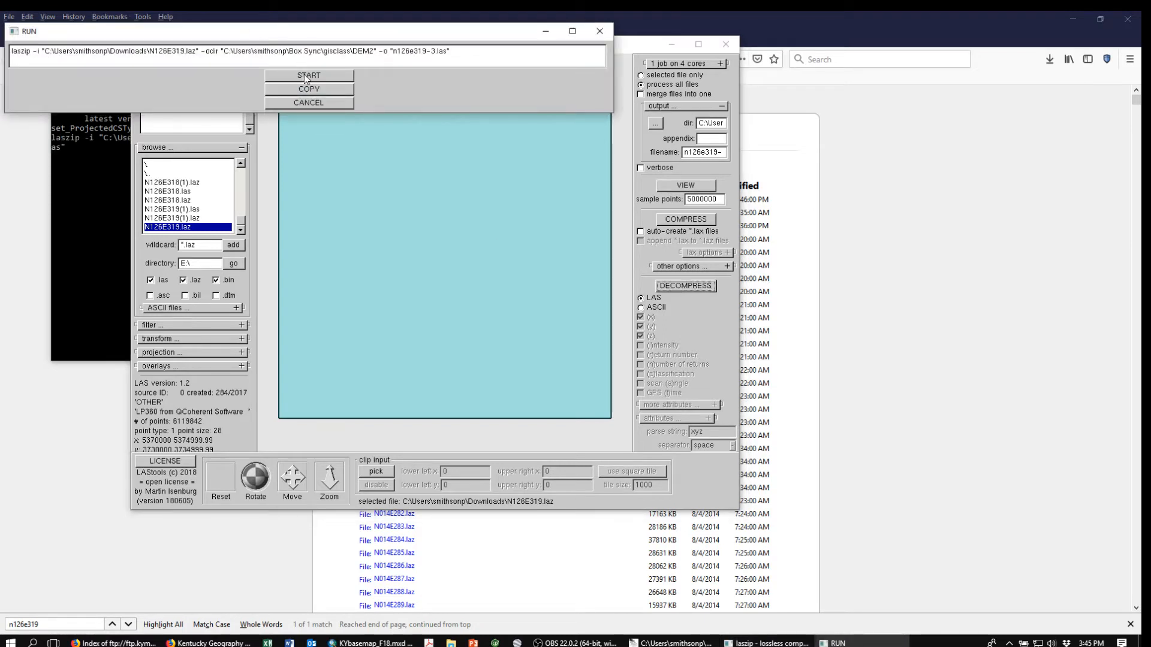
{"action": "left_click", "coordinate": [303, 74]}
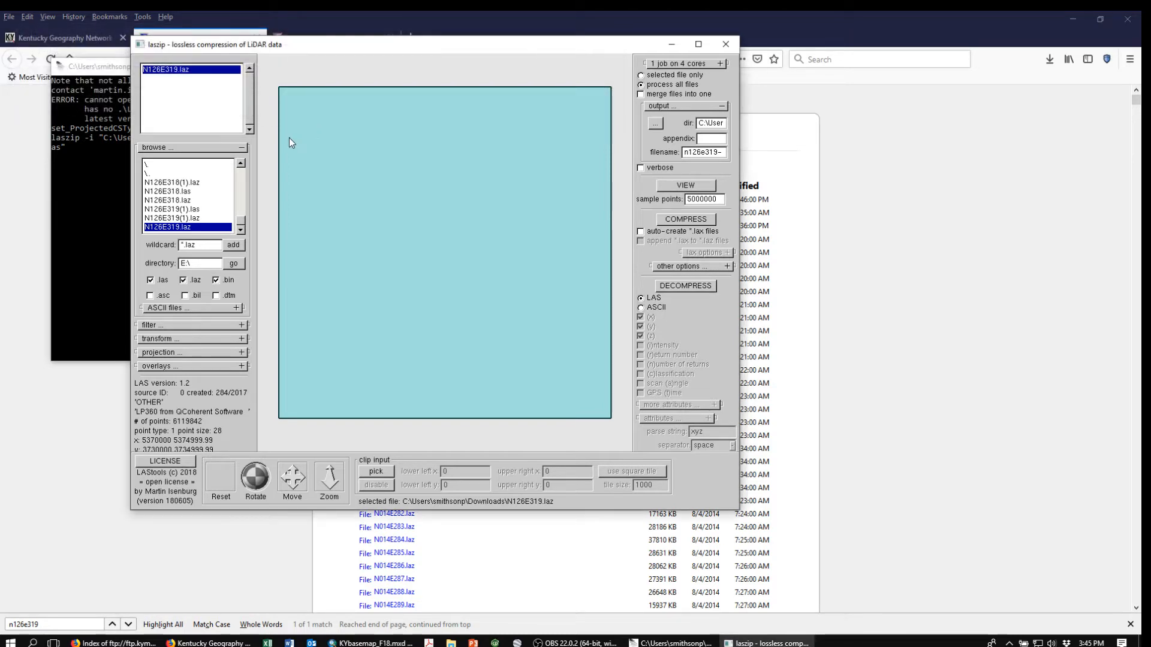
Close laszip with its console window and the web browser to return to the KYbasemap_F18.mxd map in ArcMap.
{"action": "left_click_drag", "start_coordinate": [344, 47], "coordinate": [248, 173]}
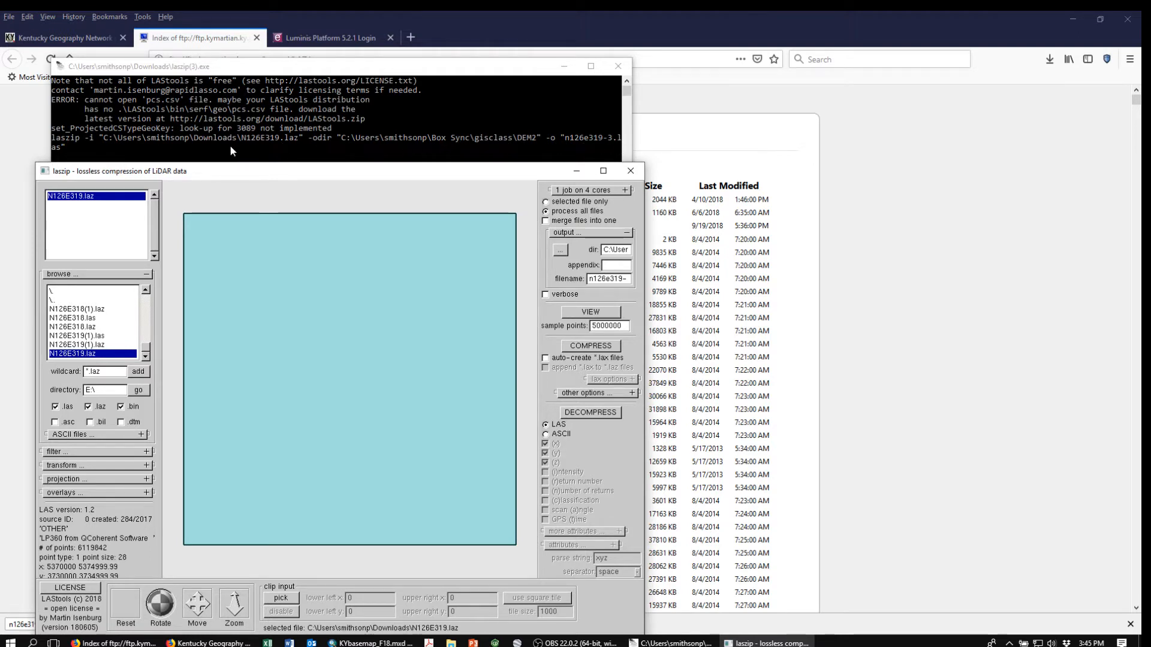
{"action": "left_click", "coordinate": [410, 67]}
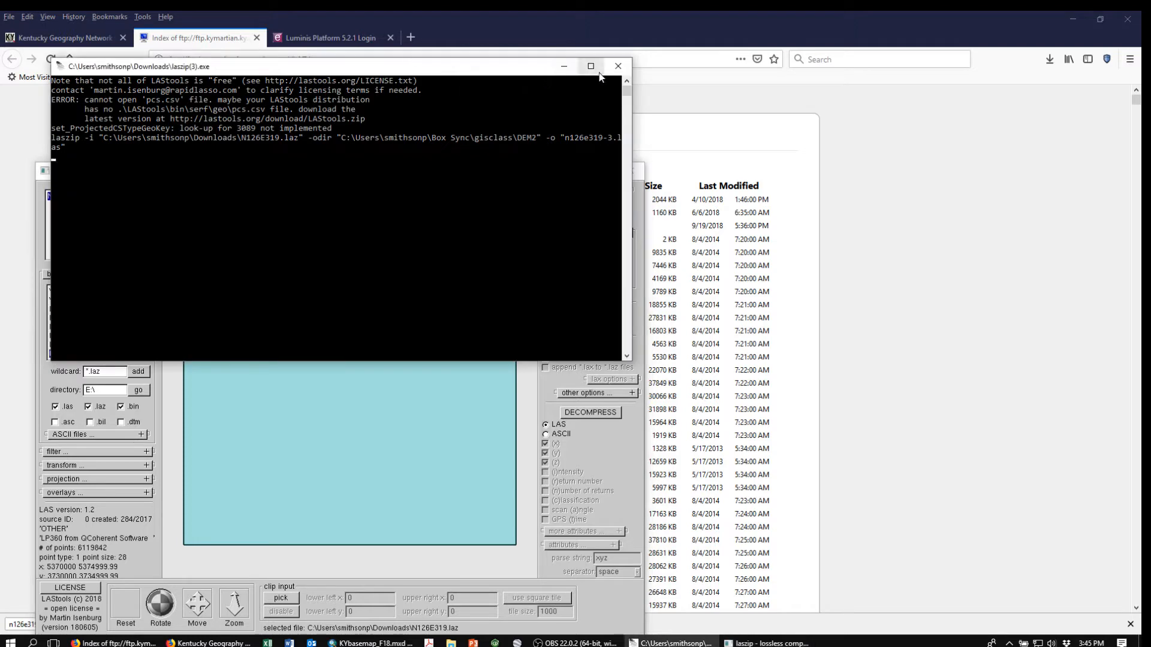
{"action": "left_click", "coordinate": [617, 67]}
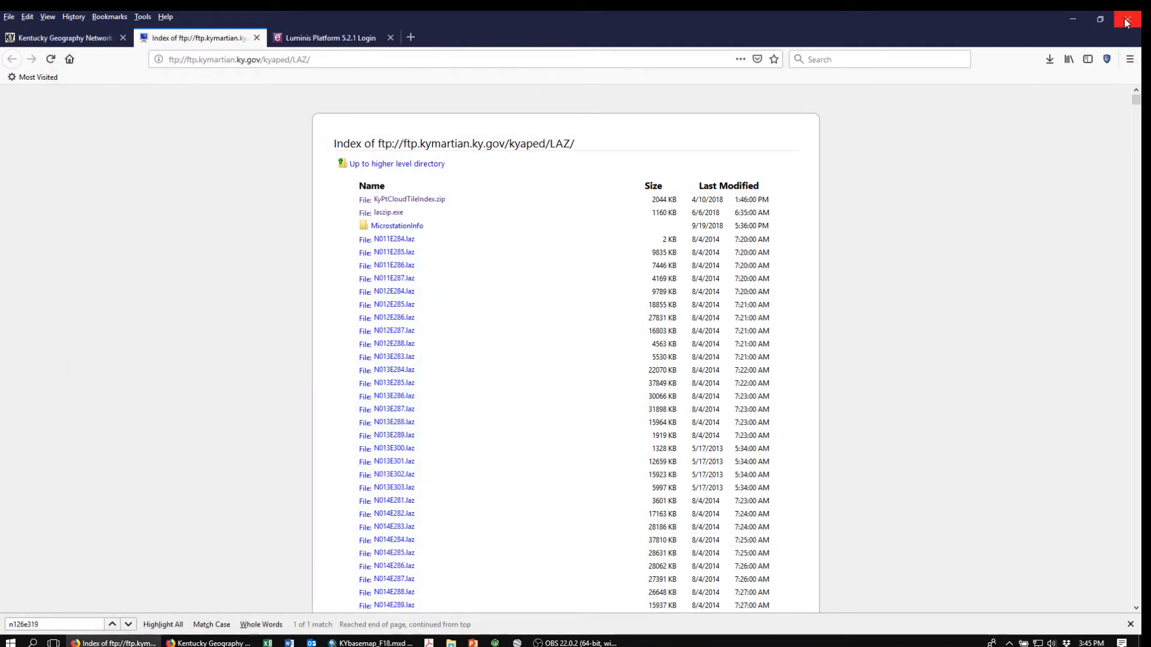
{"action": "key", "text": "ctrl+w"}
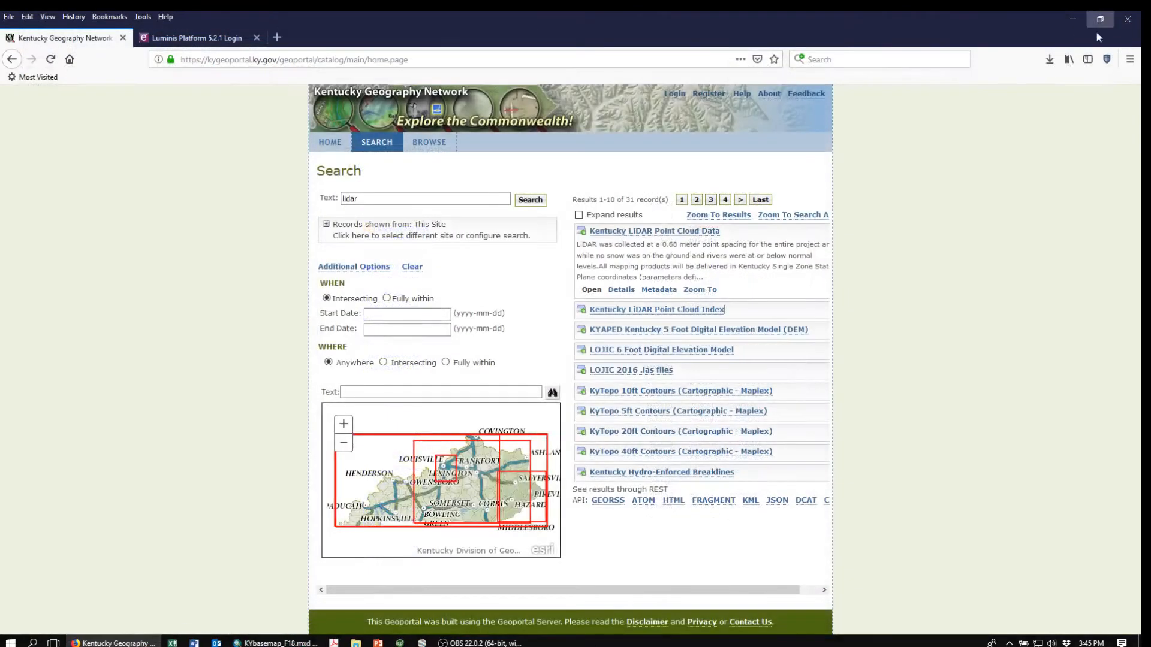
{"action": "left_click", "coordinate": [1129, 21]}
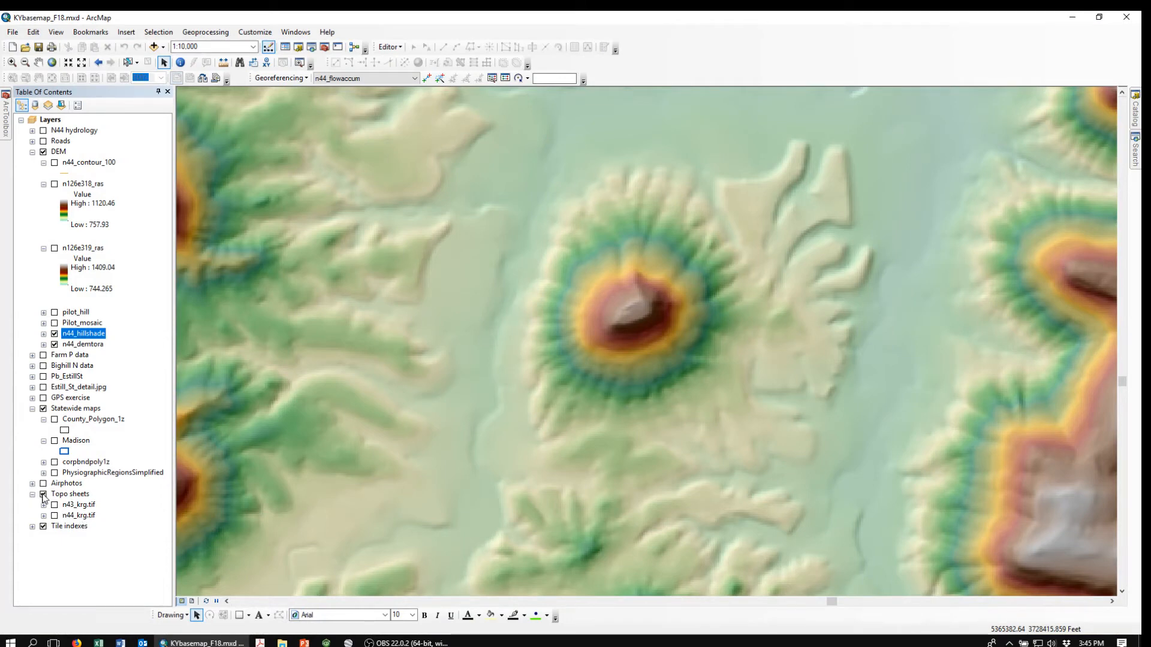
Hide the n44_hillshade and n44_demtora layers and display the n44_krg.tif topo sheet.
{"action": "left_click", "coordinate": [54, 334]}
{"action": "left_click", "coordinate": [54, 345]}
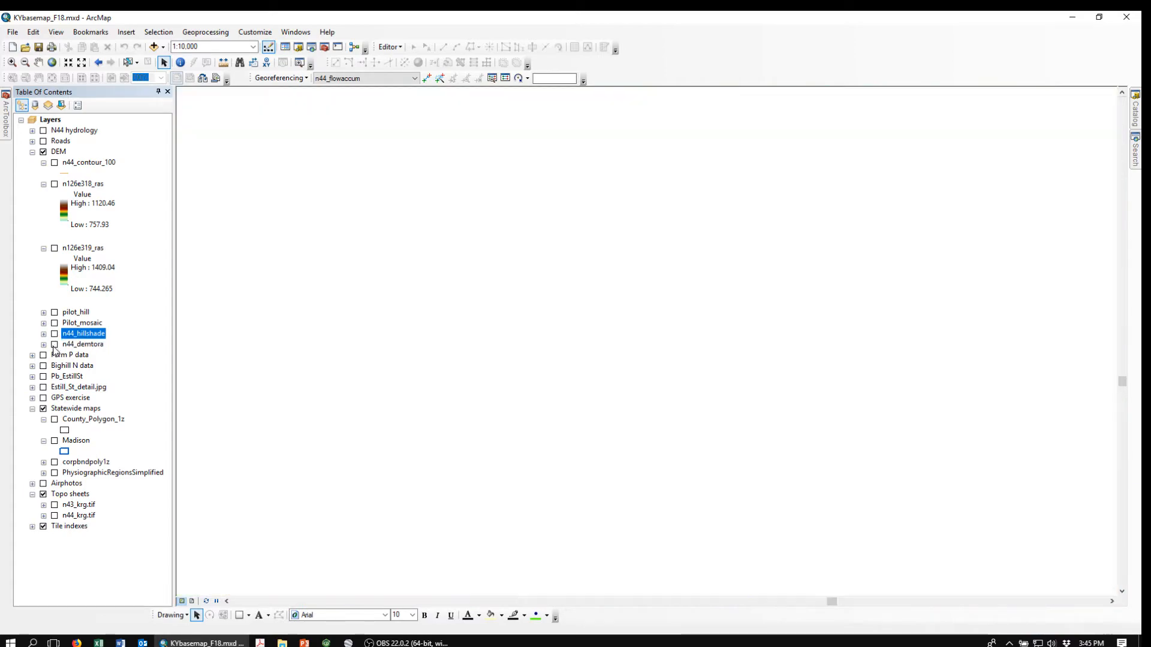
{"action": "left_click", "coordinate": [54, 515]}
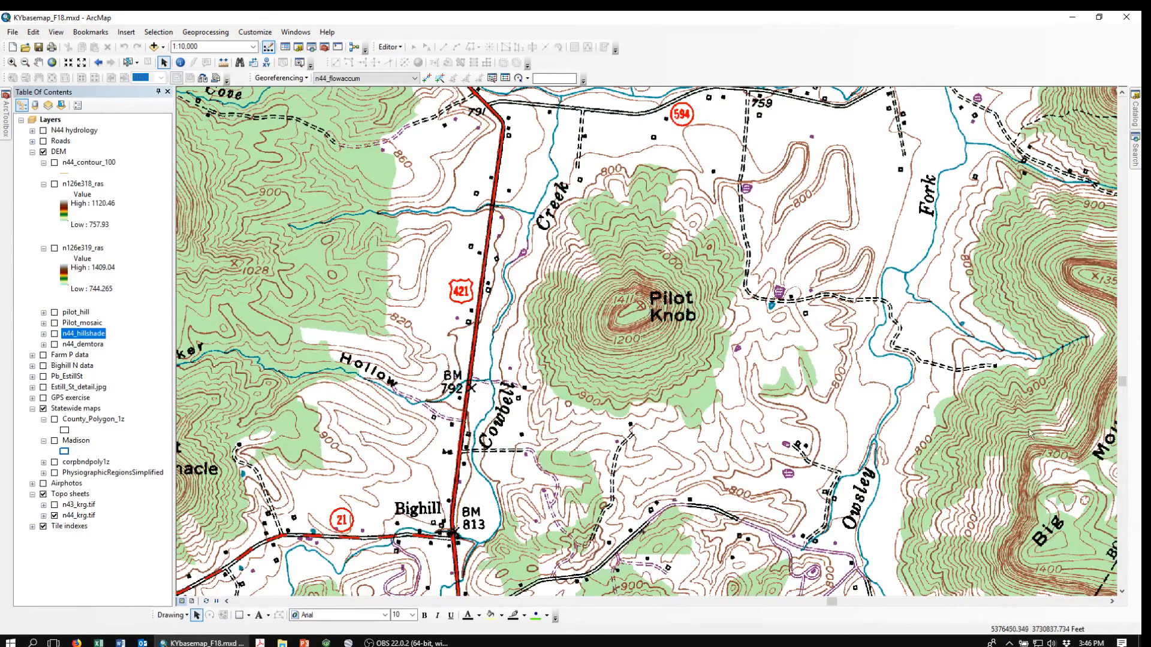
Create a new LAS dataset named Pilot_East.lasd in the gisclass DEM2 folder.
{"action": "mouse_move", "coordinate": [1141, 117]}
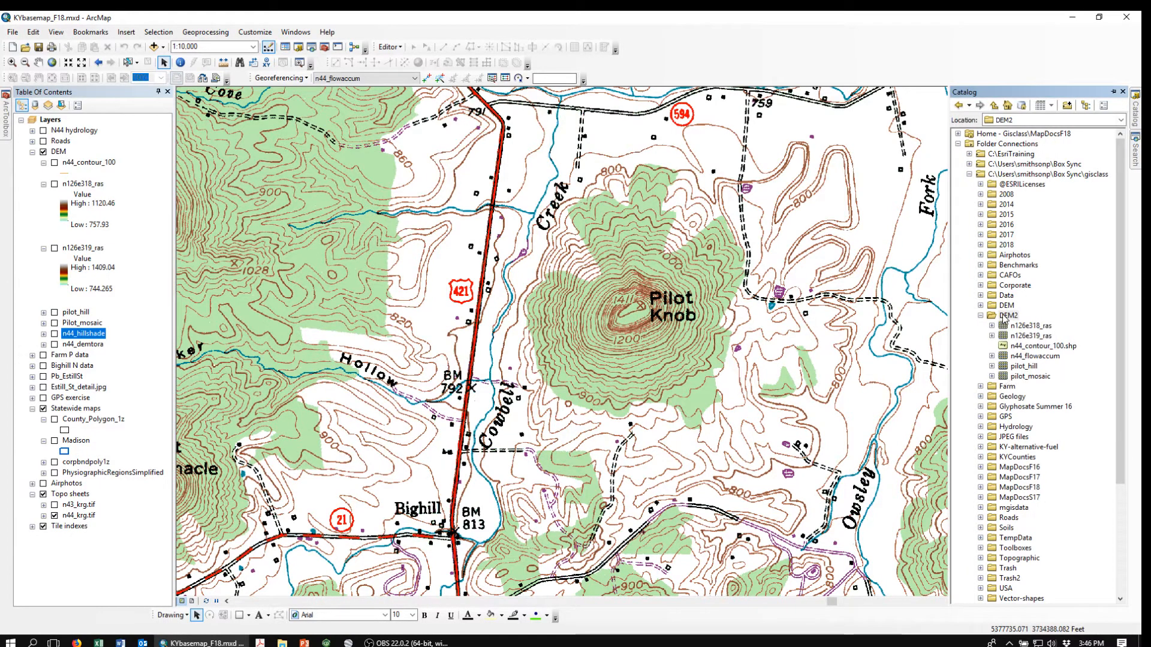
{"action": "right_click", "coordinate": [1006, 318]}
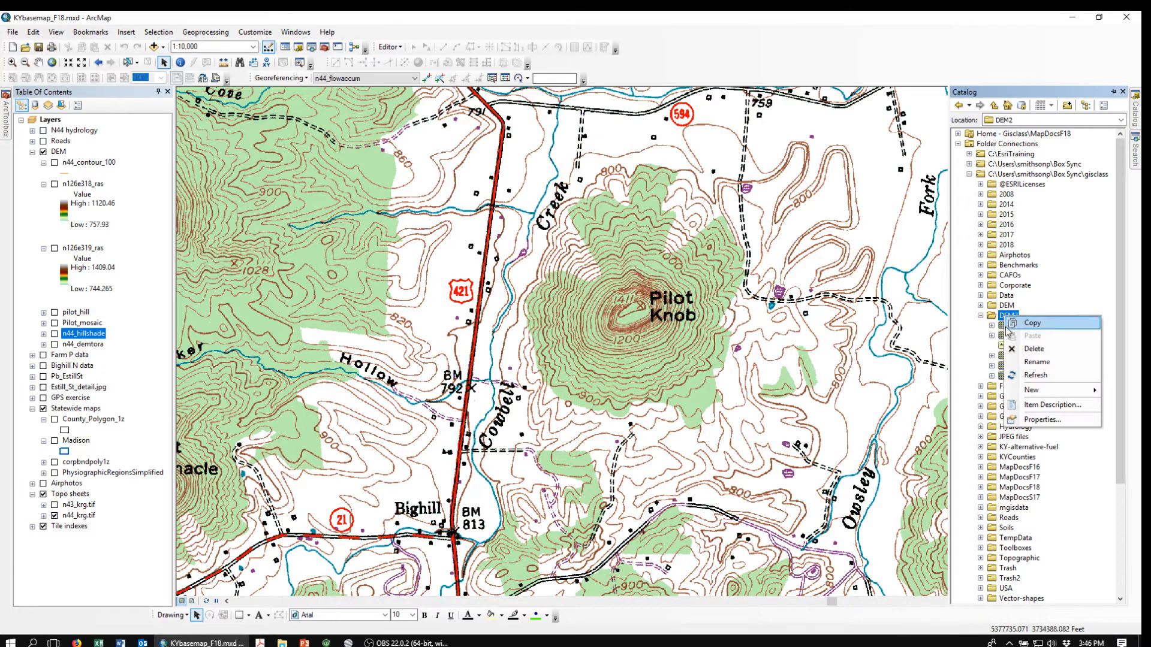
{"action": "mouse_move", "coordinate": [1027, 392]}
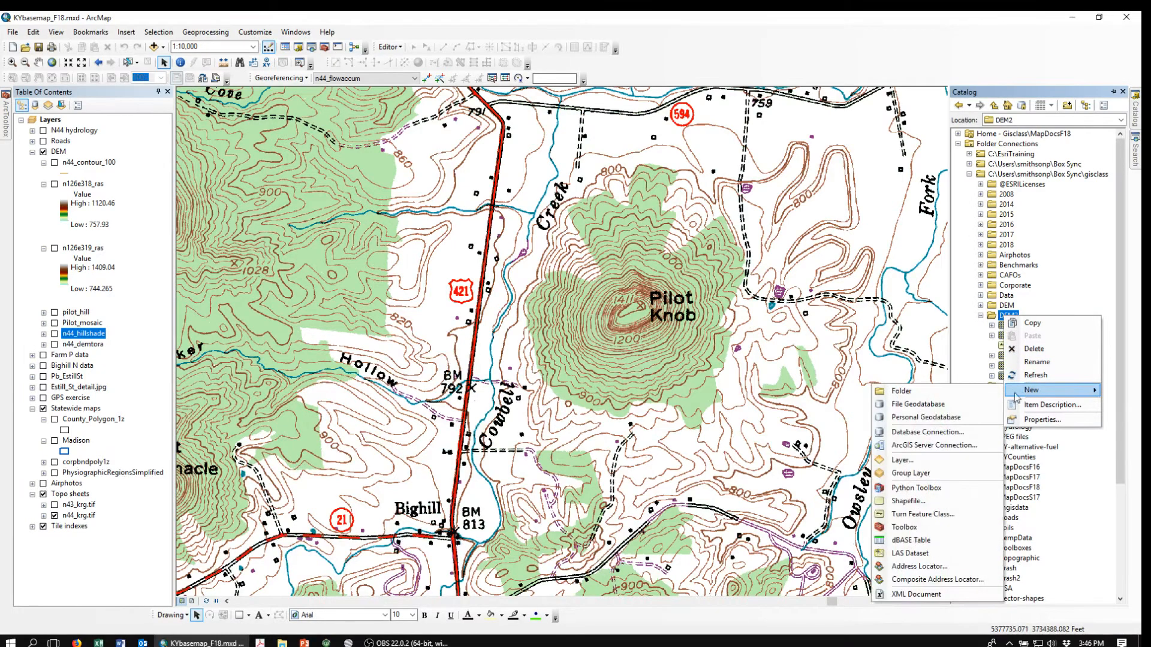
{"action": "left_click", "coordinate": [916, 556]}
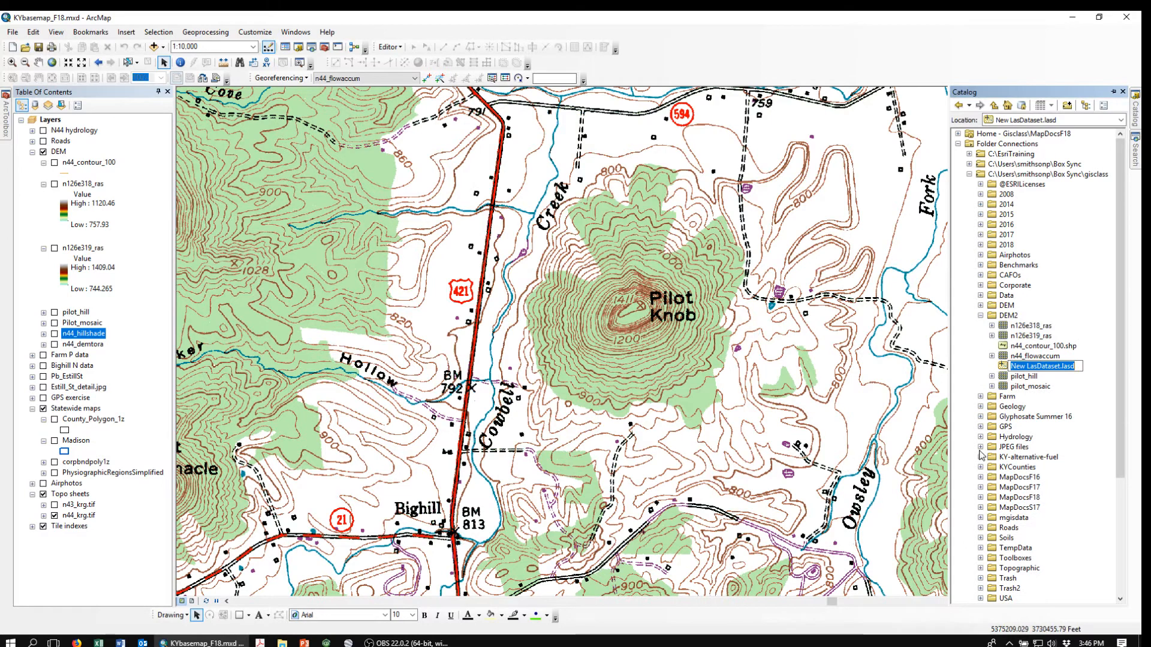
{"action": "left_click", "coordinate": [1015, 365]}
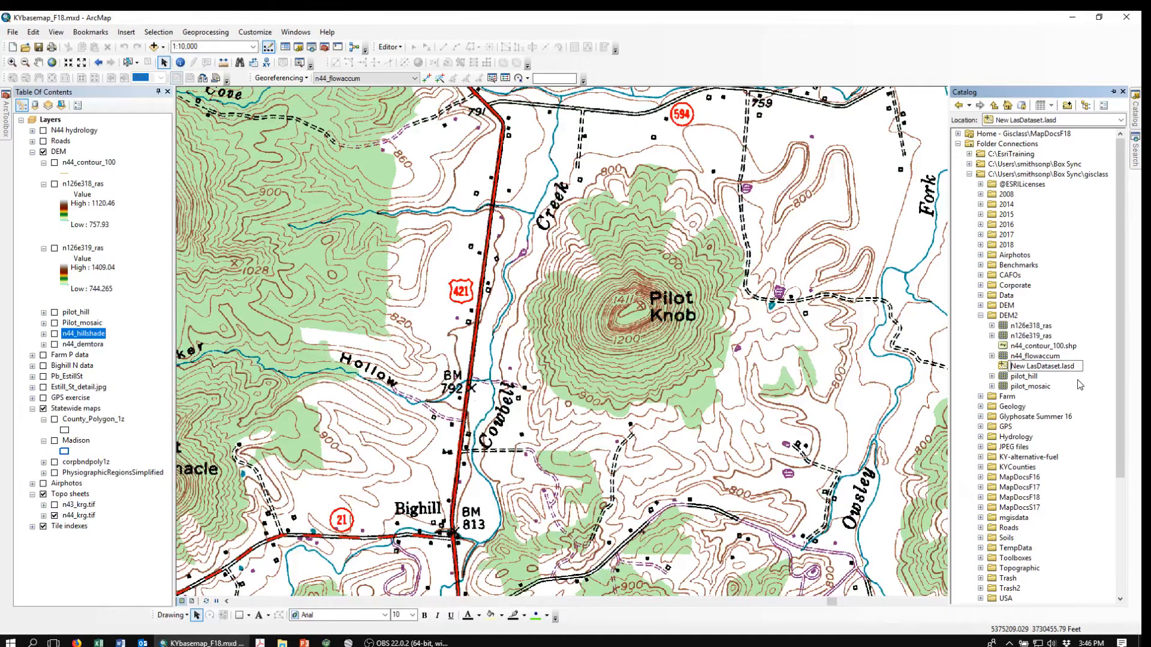
{"action": "key", "text": "Delete"}
{"action": "key", "text": "Delete"}
{"action": "key", "text": "Delete"}
{"action": "key", "text": "Delete"}
{"action": "key", "text": "Delete"}
{"action": "key", "text": "Delete"}
{"action": "key", "text": "Delete"}
{"action": "key", "text": "Delete"}
{"action": "key", "text": "Delete"}
{"action": "key", "text": "Delete"}
{"action": "key", "text": "Delete"}
{"action": "key", "text": "Delete"}
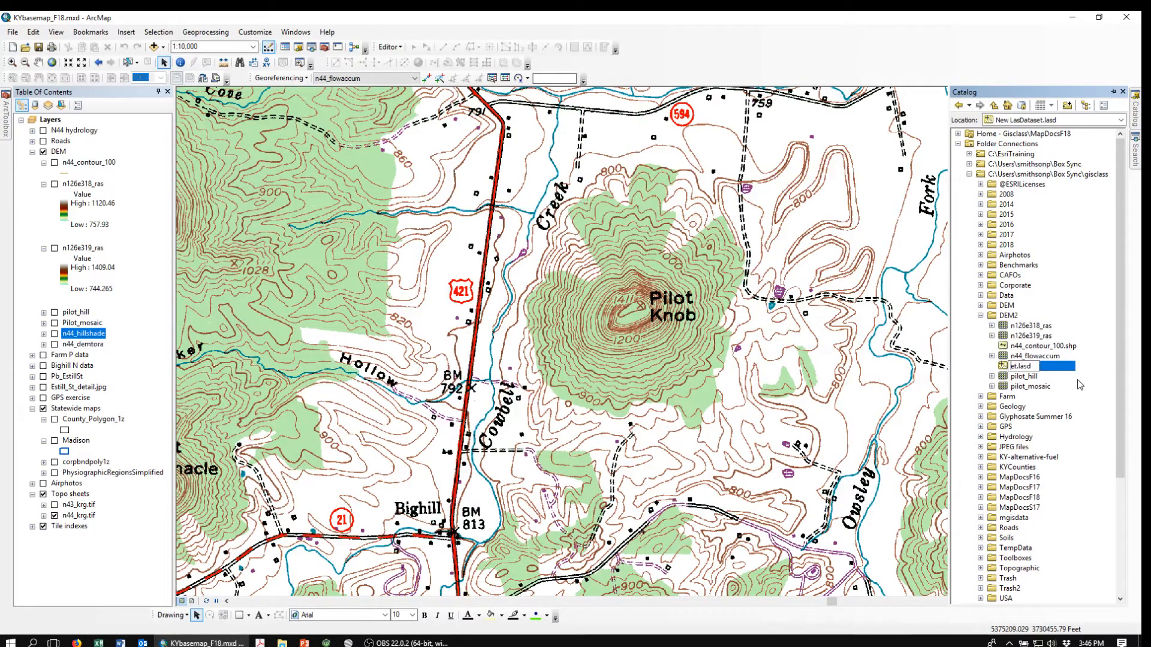
{"action": "key", "text": "Delete"}
{"action": "key", "text": "Delete"}
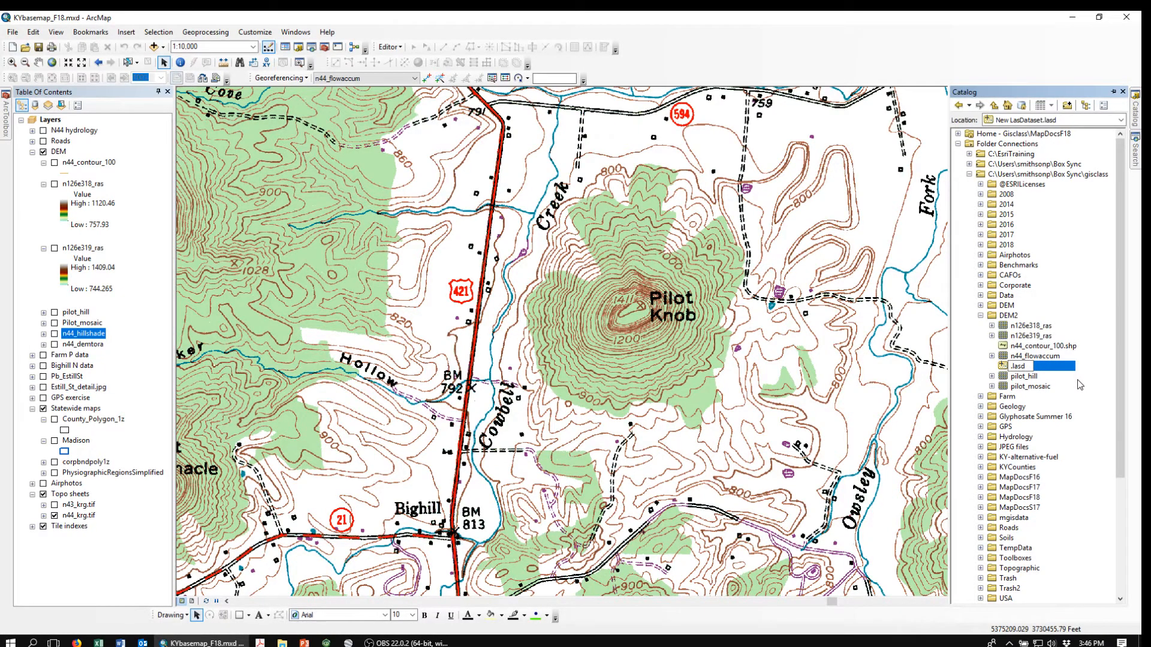
{"action": "type", "text": "Pilot_East"}
{"action": "key", "text": "Return"}
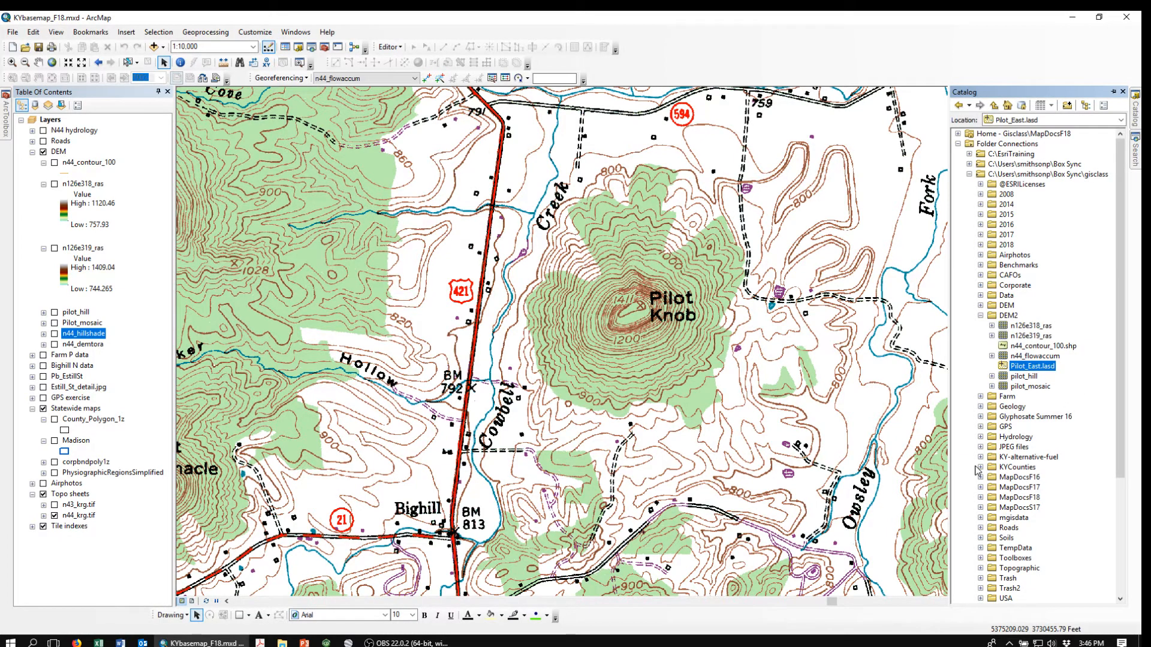
Add the n126e319-3.las file from DEM2 to the Pilot_East LAS dataset through its properties.
{"action": "right_click", "coordinate": [1017, 367]}
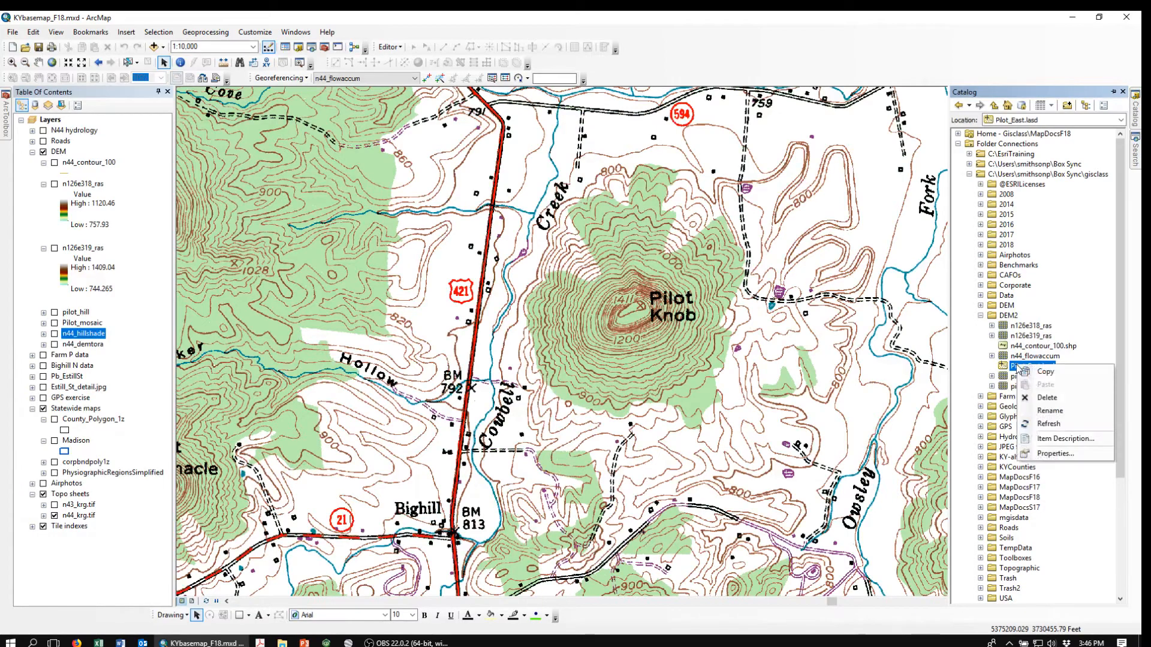
{"action": "left_click", "coordinate": [1039, 452]}
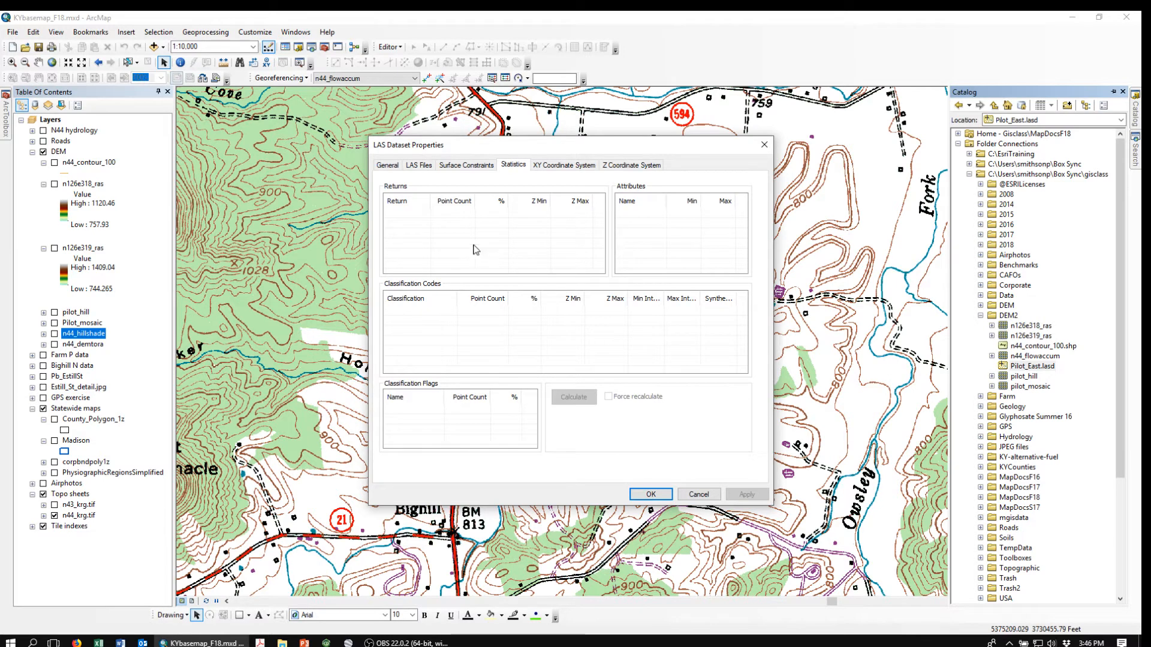
{"action": "left_click", "coordinate": [420, 167]}
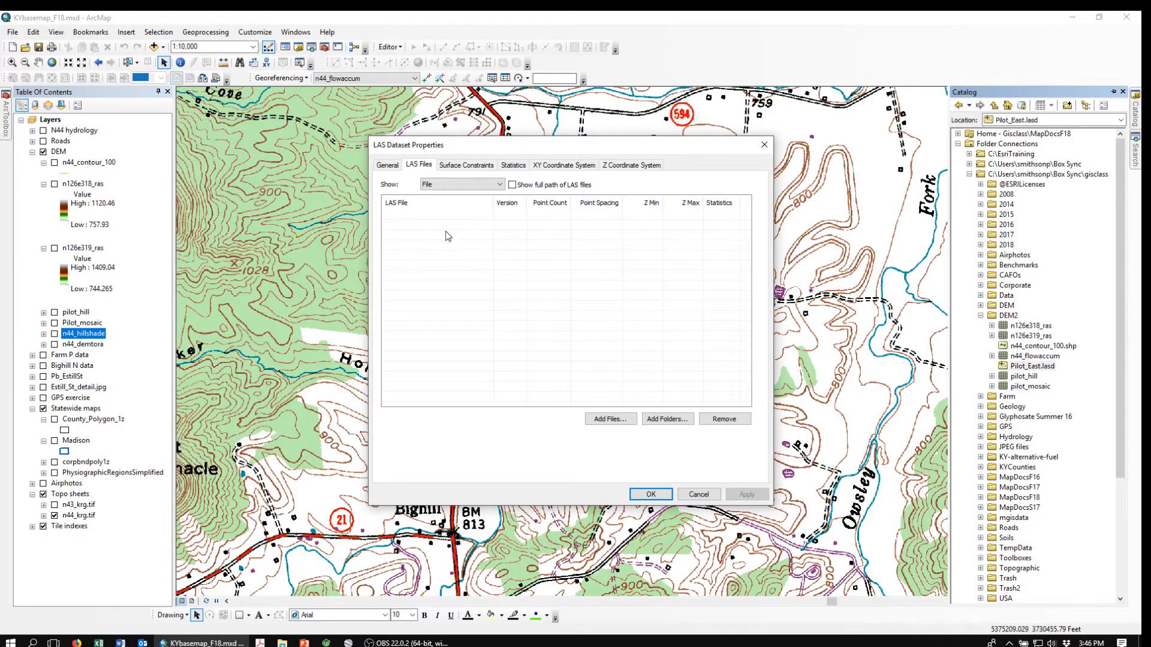
{"action": "left_click", "coordinate": [609, 419]}
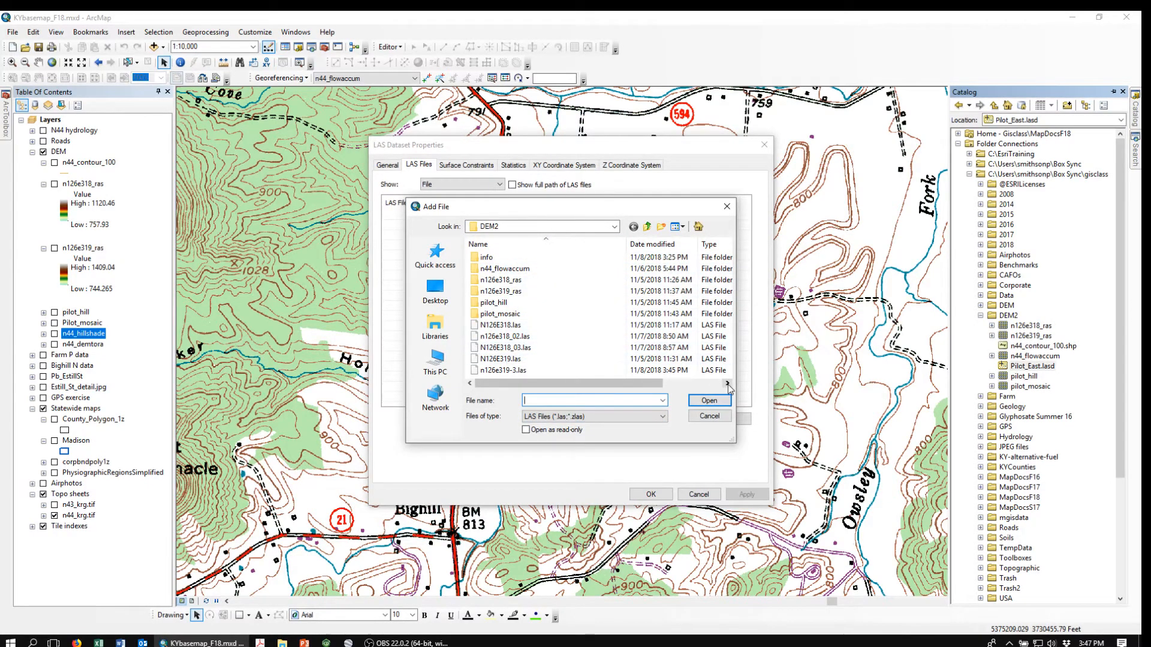
{"action": "left_click", "coordinate": [501, 372]}
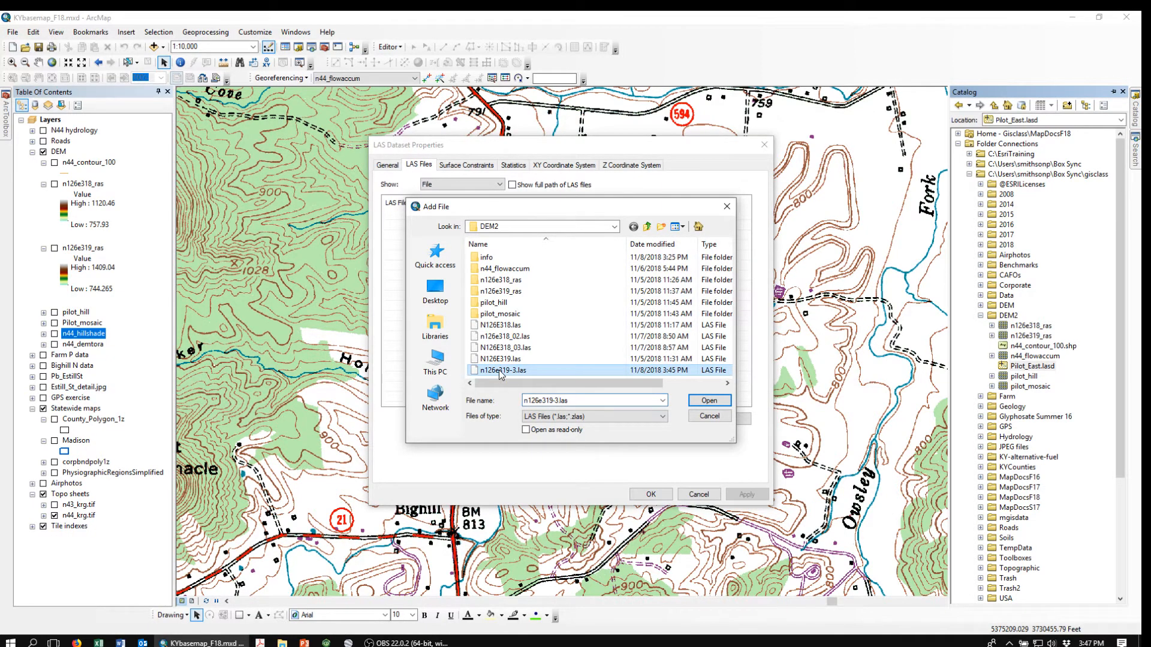
{"action": "left_click", "coordinate": [707, 400]}
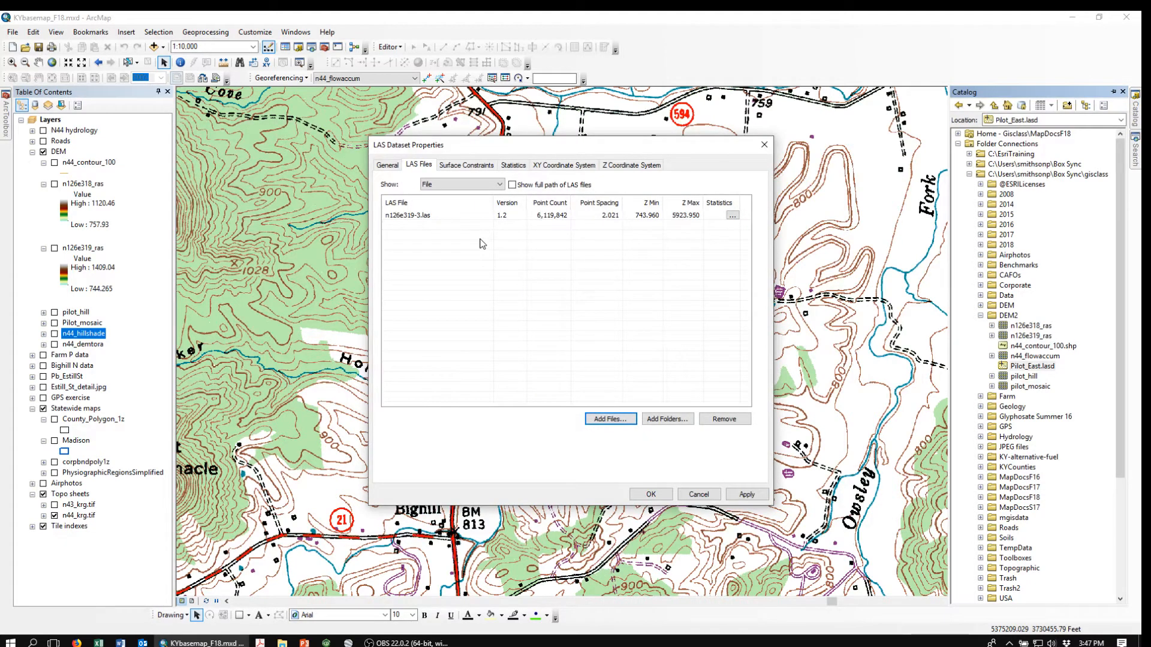
Look over the LAS files available to add, and view the file properties and statistics of n126e319-3.las.
{"action": "left_click", "coordinate": [606, 419]}
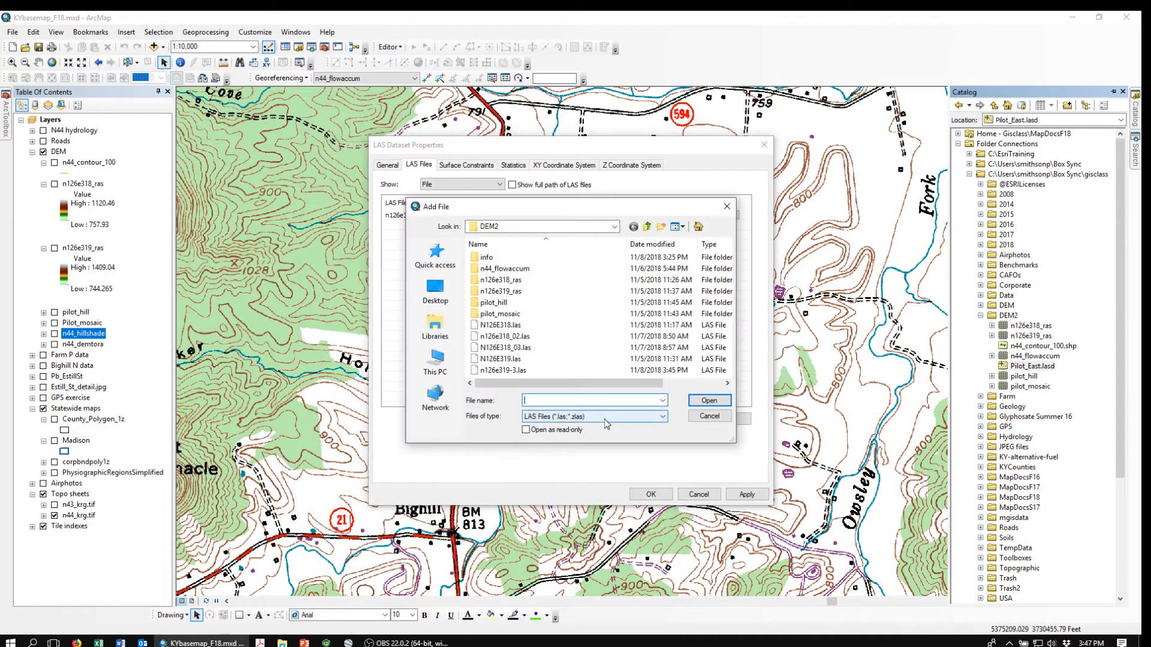
{"action": "left_click", "coordinate": [709, 416]}
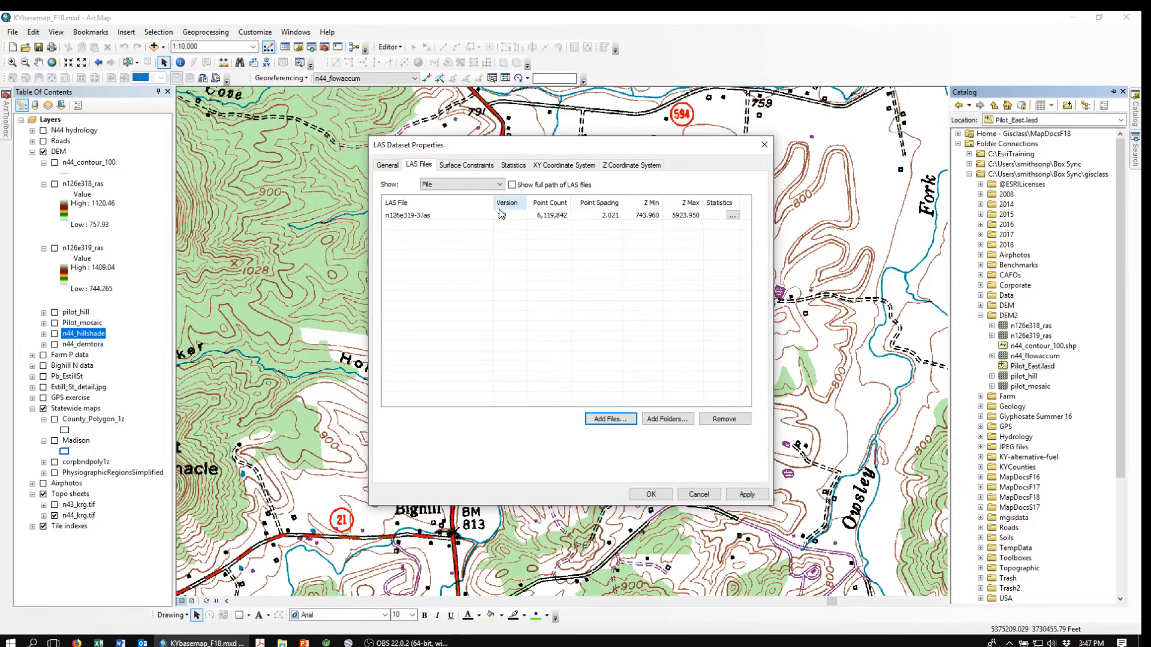
{"action": "double_click", "coordinate": [432, 217]}
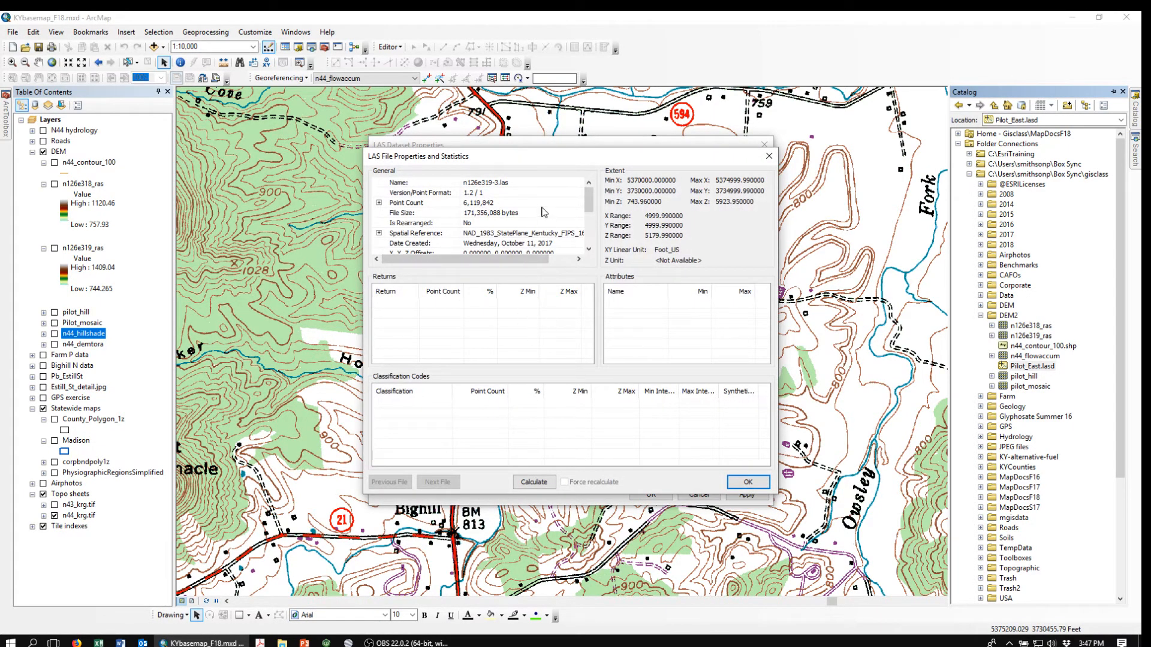
{"action": "left_click", "coordinate": [768, 156]}
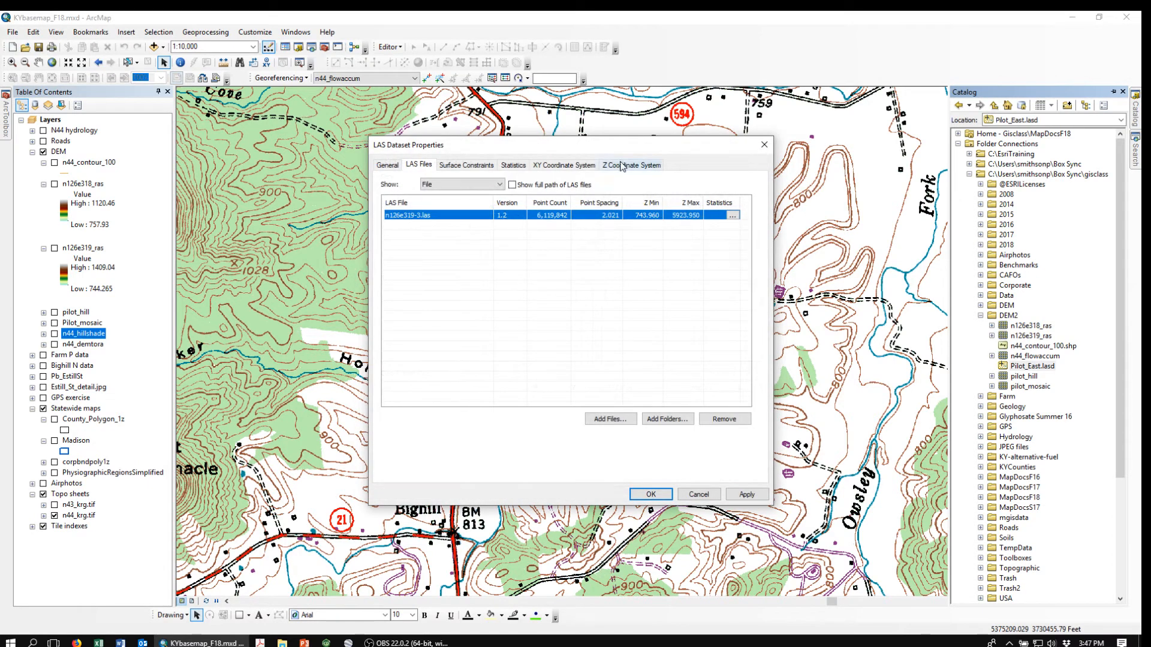
Calculate the point statistics for the Pilot_East LAS dataset.
{"action": "left_click", "coordinate": [387, 166]}
{"action": "left_click", "coordinate": [514, 167]}
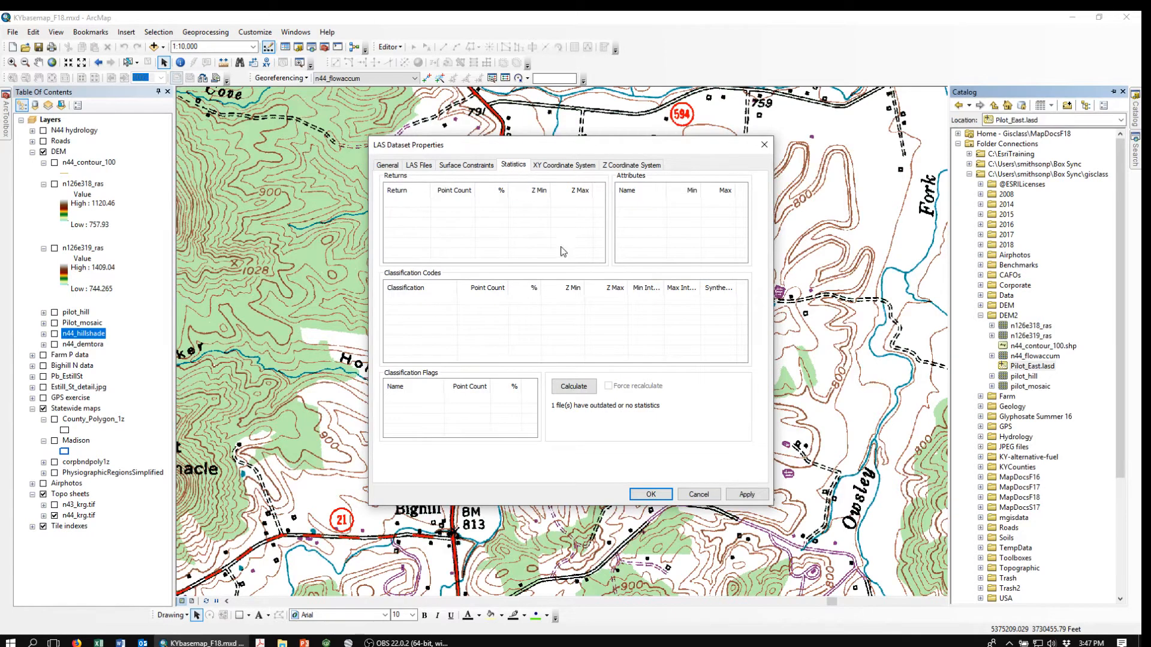
{"action": "left_click", "coordinate": [574, 386]}
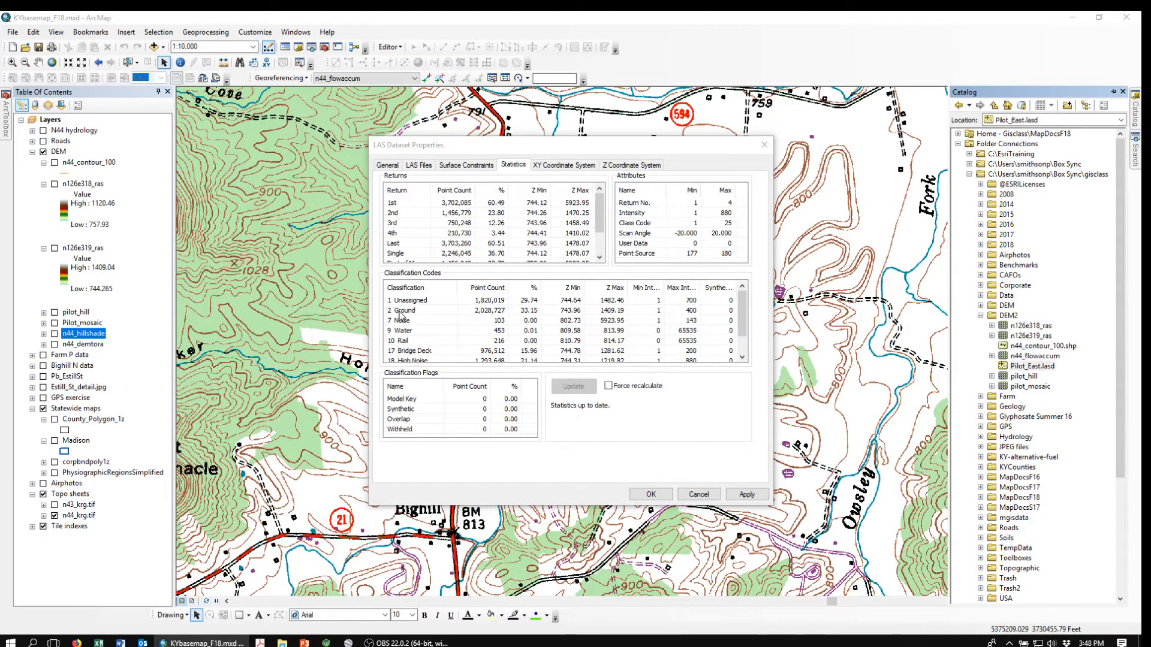
Accept the Pilot_East LAS dataset properties and open the Make LAS Dataset Layer tool from the Layers and Table Views toolset.
{"action": "left_click", "coordinate": [651, 494]}
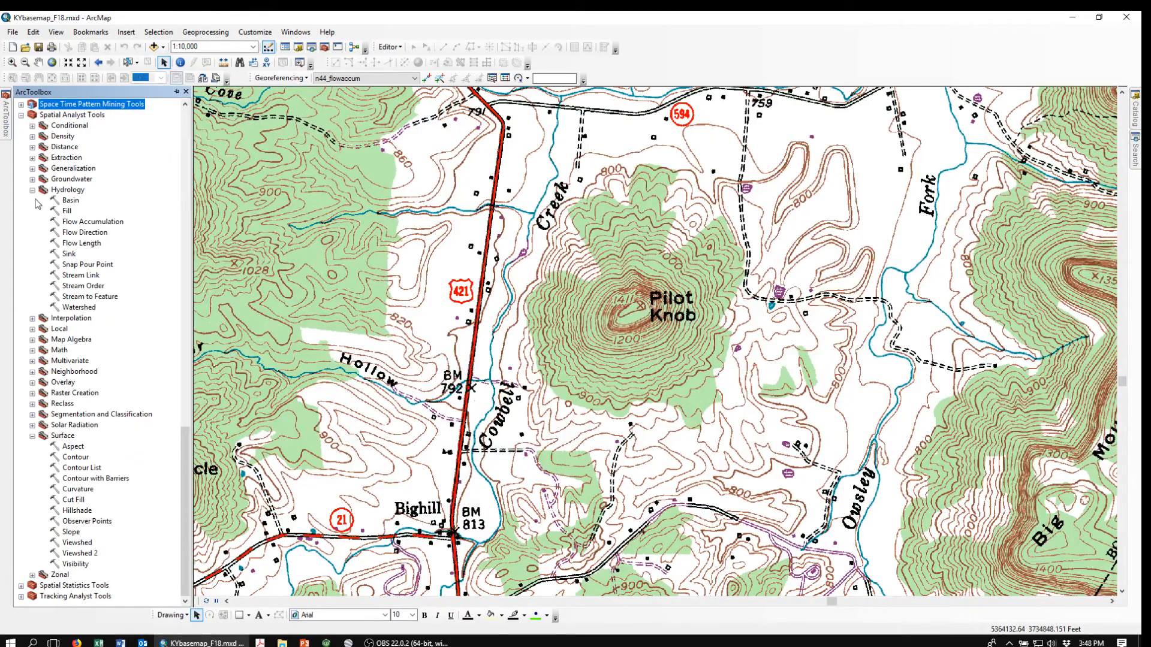
{"action": "left_click", "coordinate": [33, 190]}
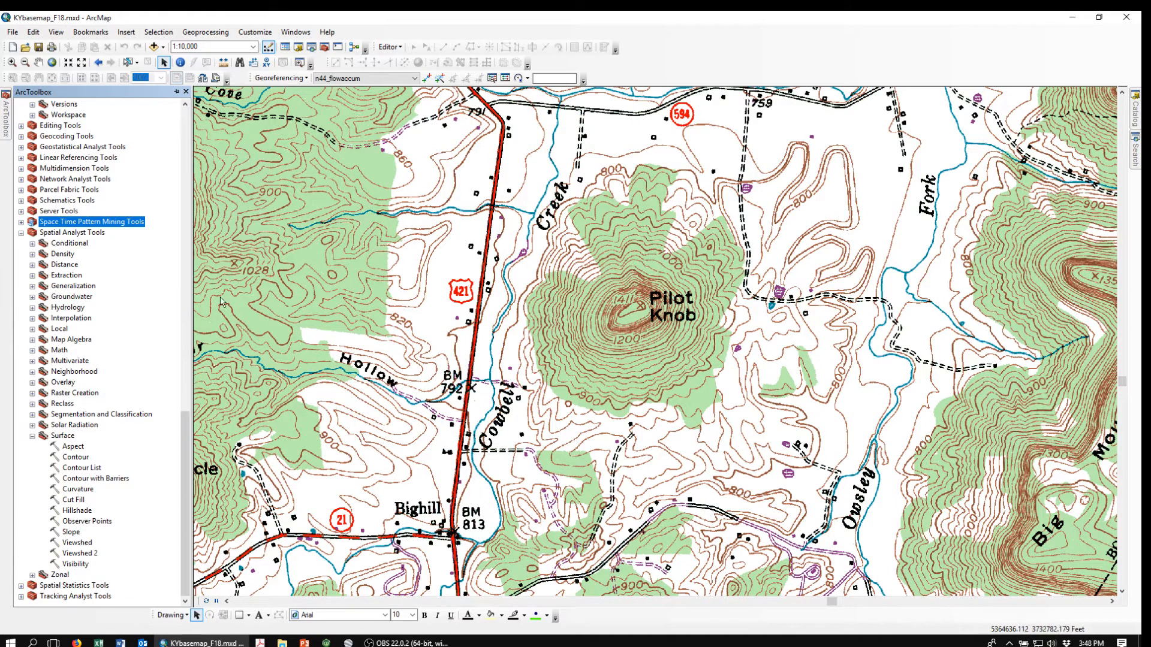
{"action": "left_click_drag", "start_coordinate": [185, 445], "coordinate": [216, 209]}
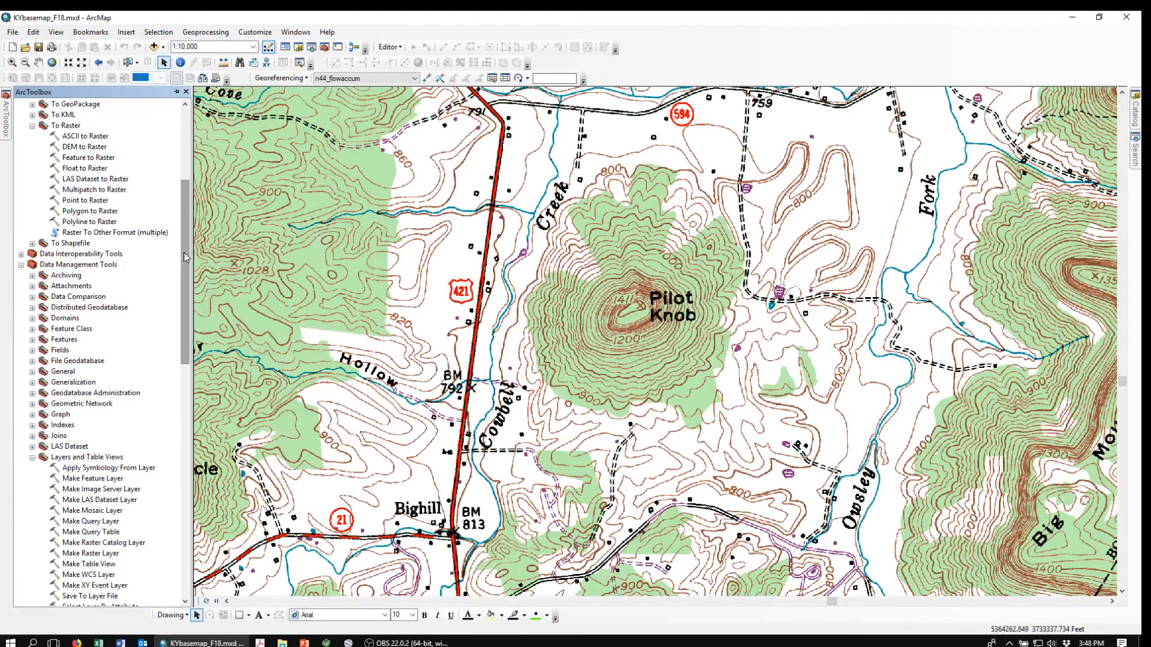
{"action": "left_click_drag", "start_coordinate": [185, 256], "coordinate": [185, 331]}
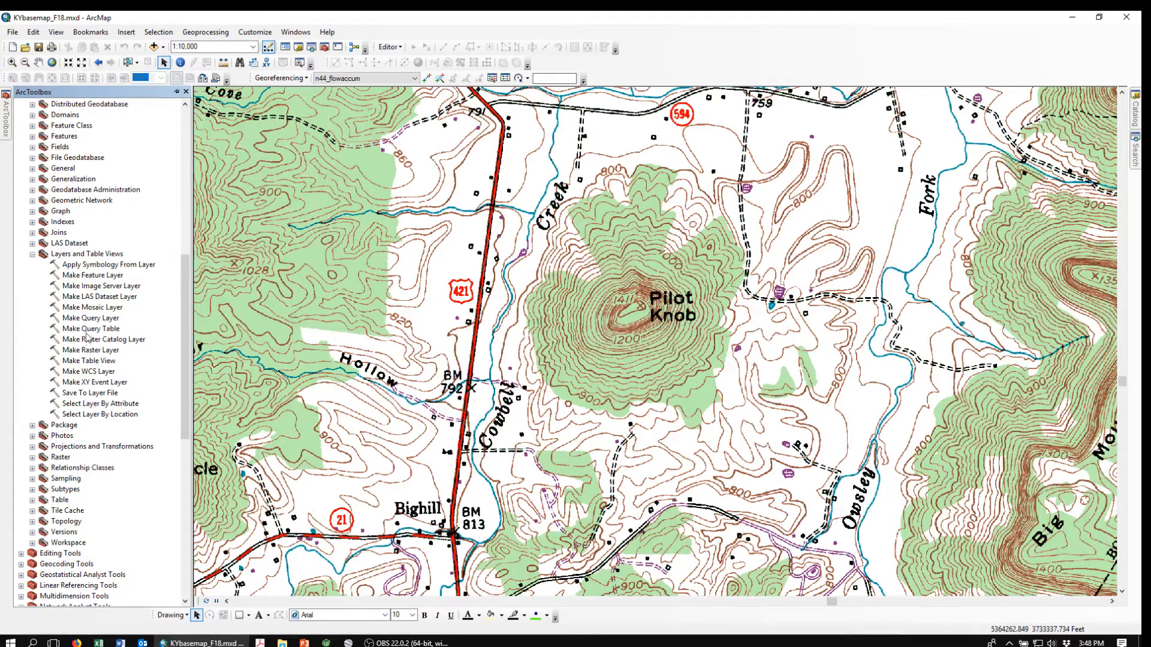
{"action": "double_click", "coordinate": [89, 297]}
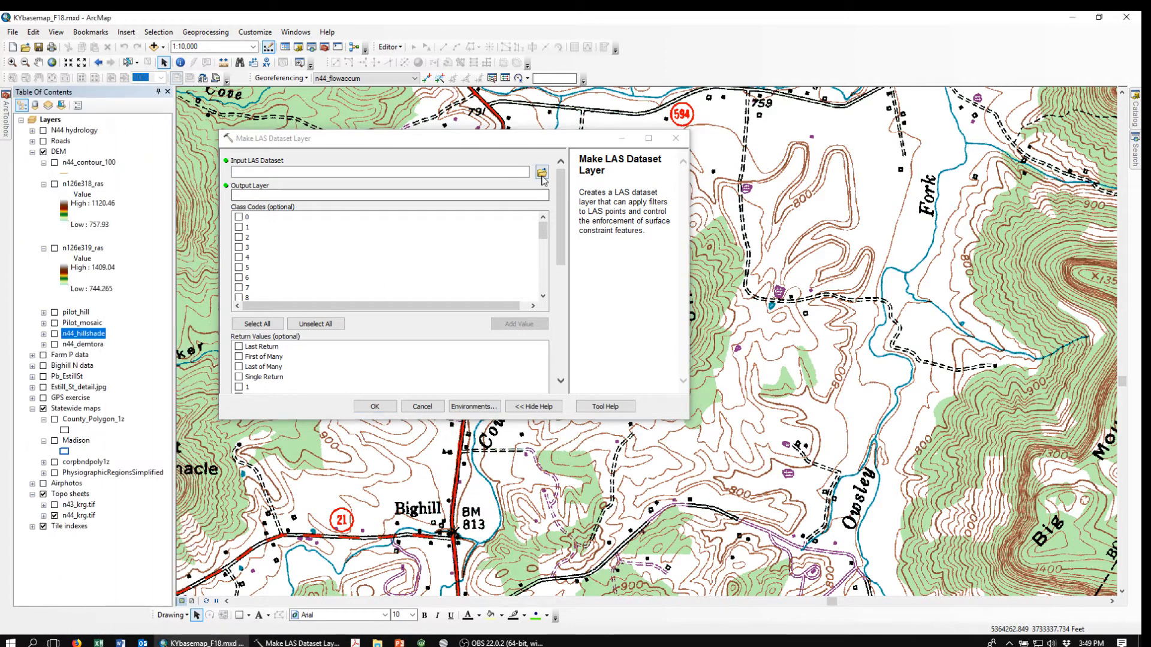
Make a LAS dataset layer from Pilot_East.lasd in the DEM2 folder, filtered to class code 2.
{"action": "left_click", "coordinate": [483, 303]}
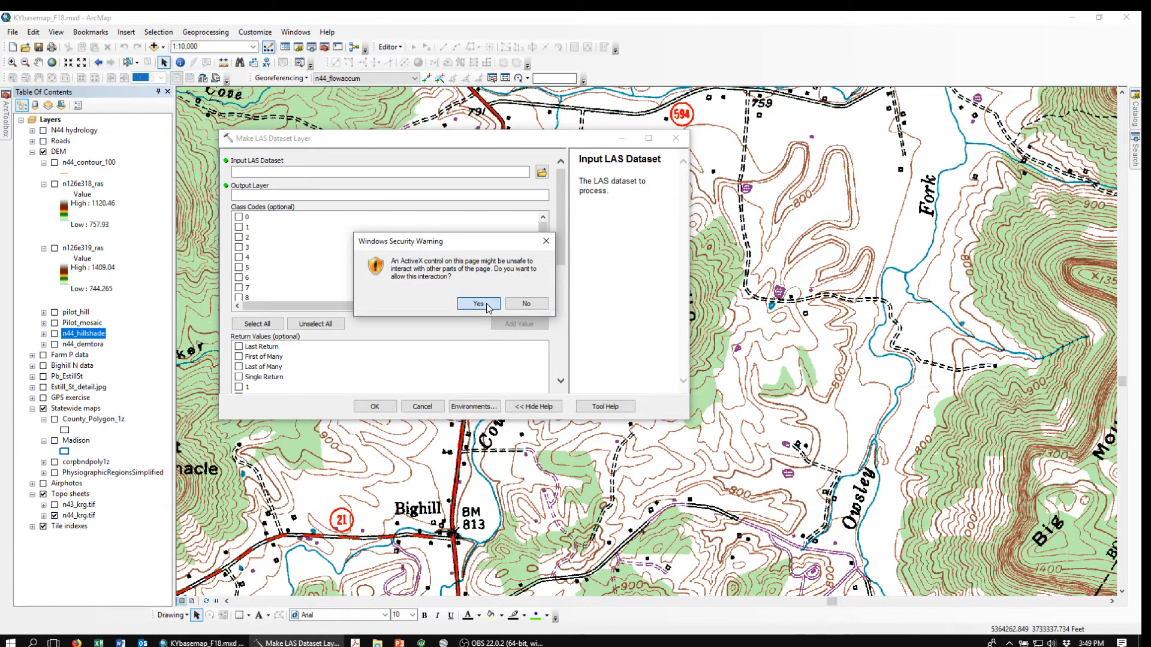
{"action": "left_click", "coordinate": [540, 172]}
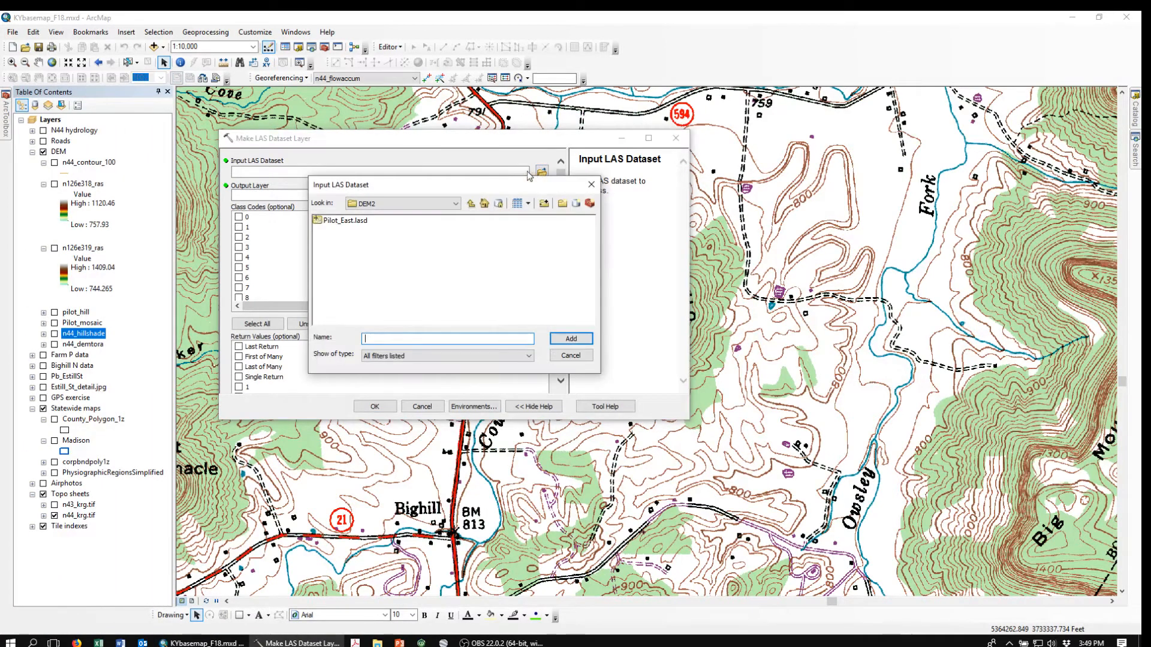
{"action": "left_click", "coordinate": [331, 222]}
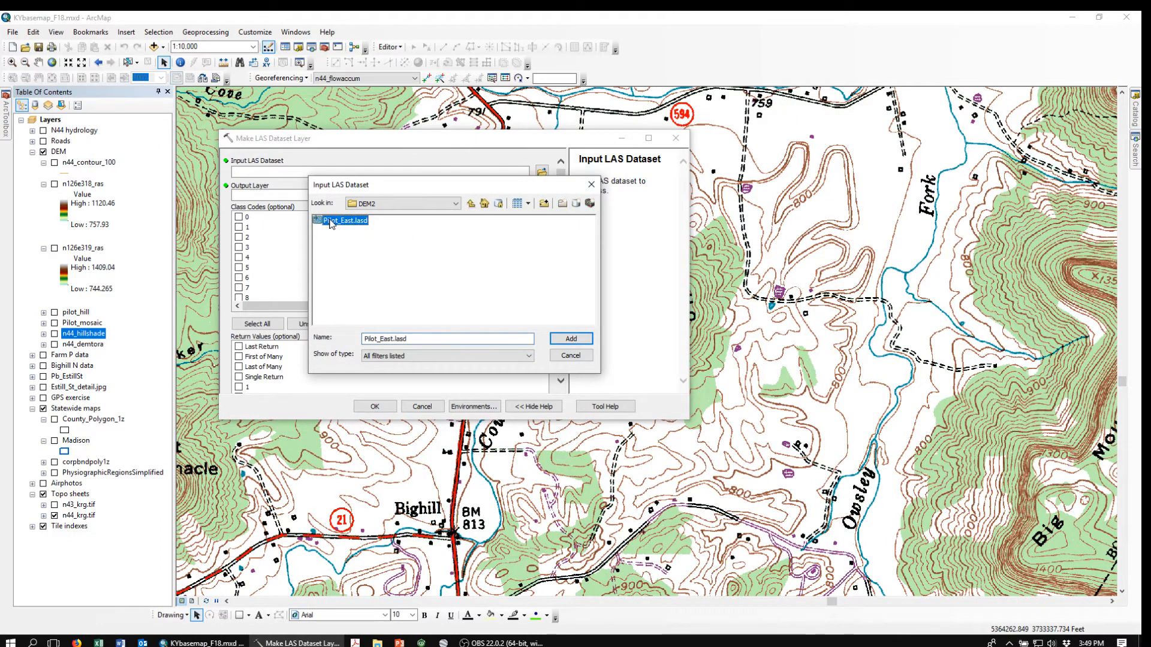
{"action": "left_click", "coordinate": [570, 340]}
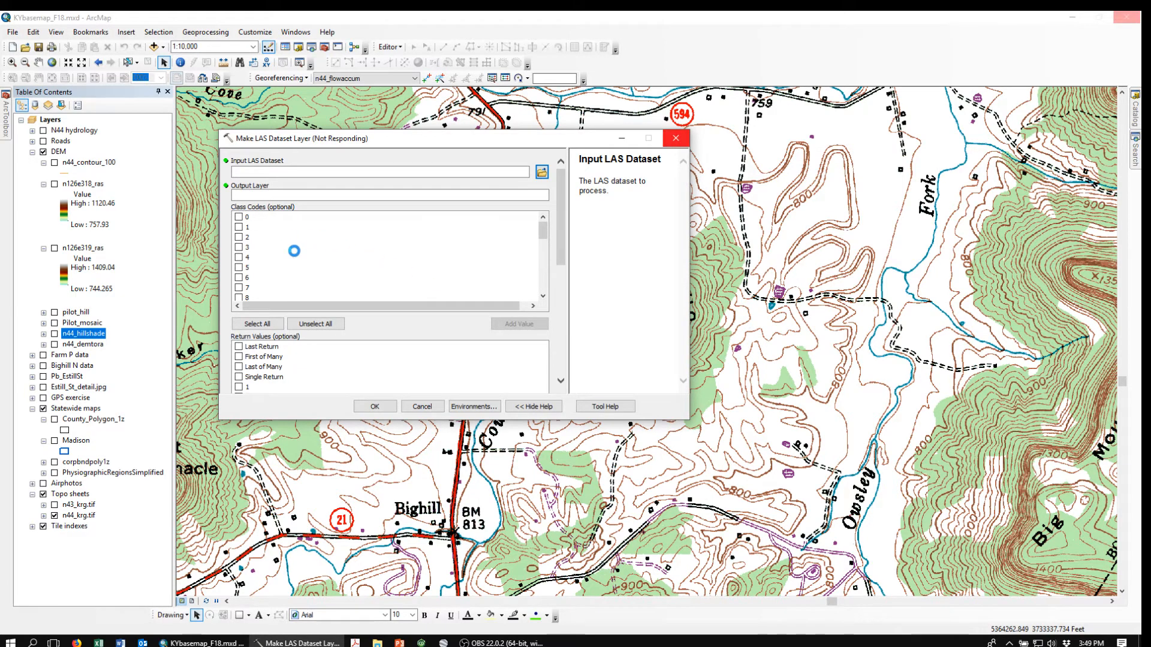
{"action": "left_click", "coordinate": [239, 238]}
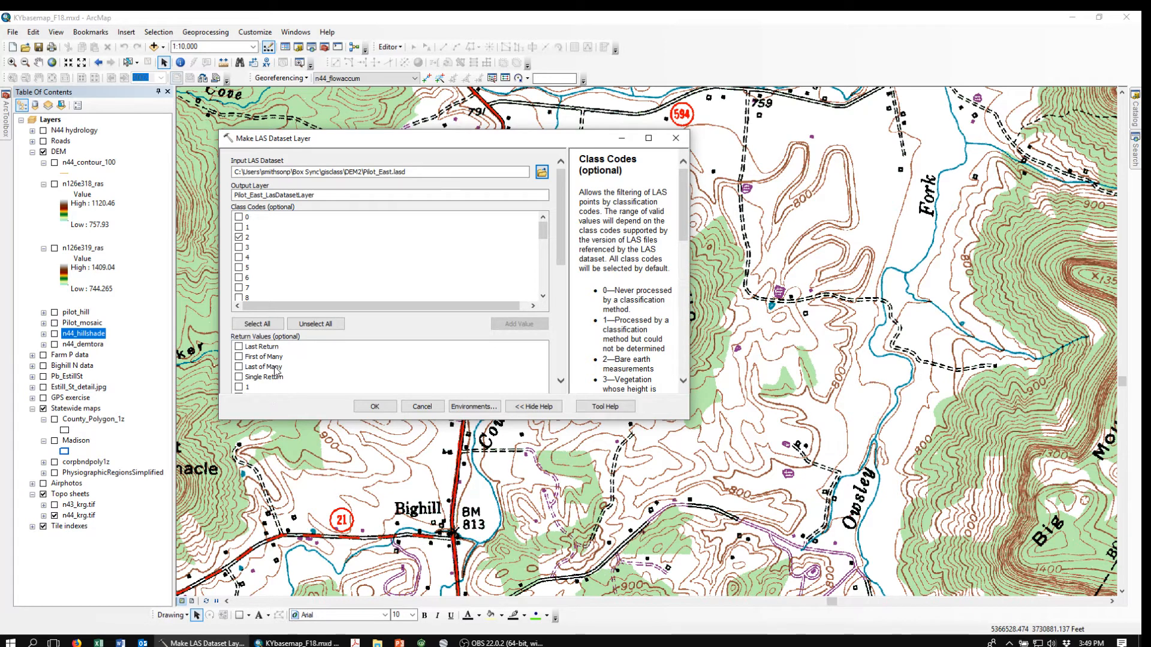
{"action": "left_click", "coordinate": [375, 407]}
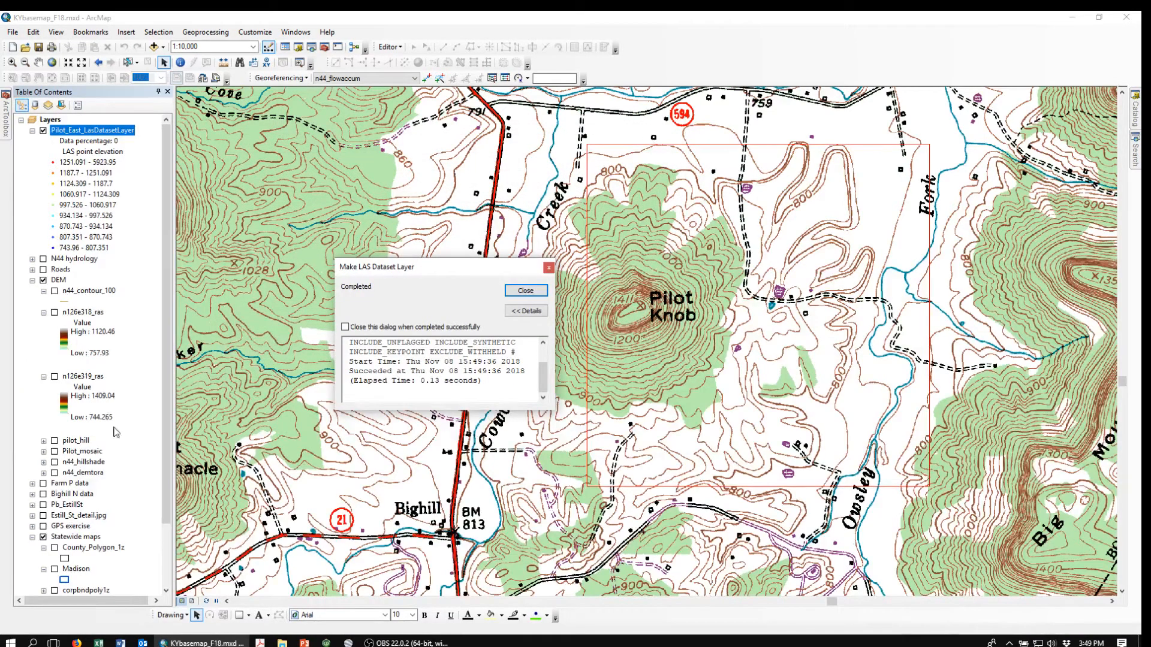
{"action": "left_click", "coordinate": [530, 293]}
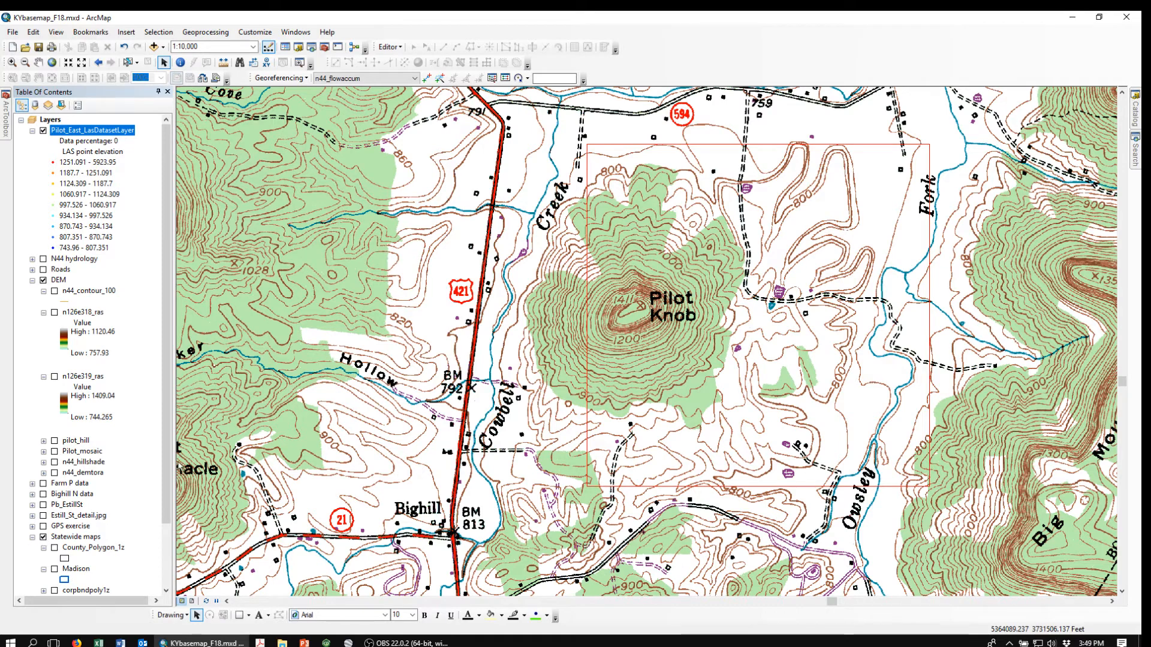
Turn off the n44_krg.tif topo sheet layer so it is not drawn on the map.
{"action": "left_click_drag", "start_coordinate": [163, 341], "coordinate": [164, 404]}
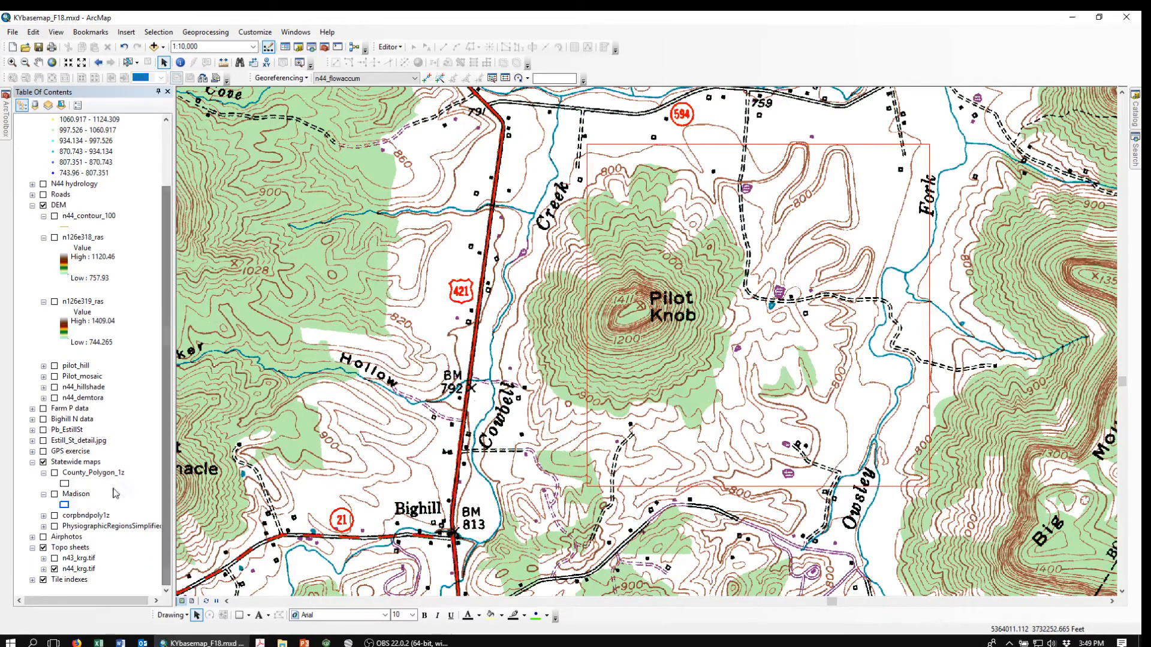
{"action": "left_click", "coordinate": [54, 569]}
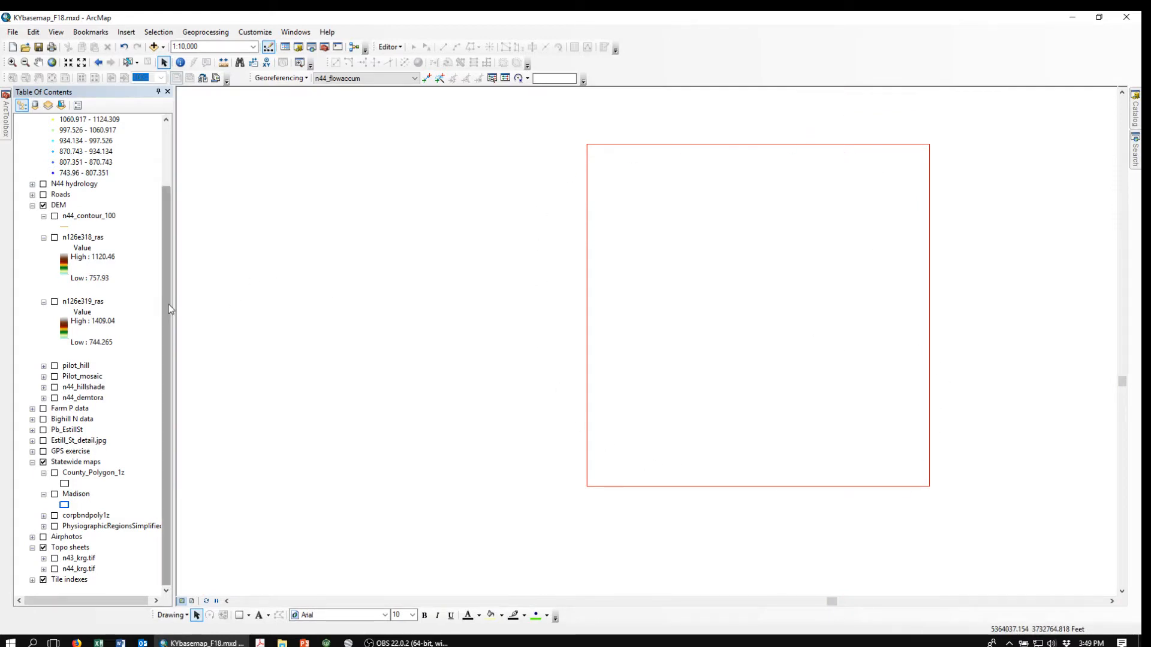
{"action": "left_click_drag", "start_coordinate": [169, 308], "coordinate": [182, 203]}
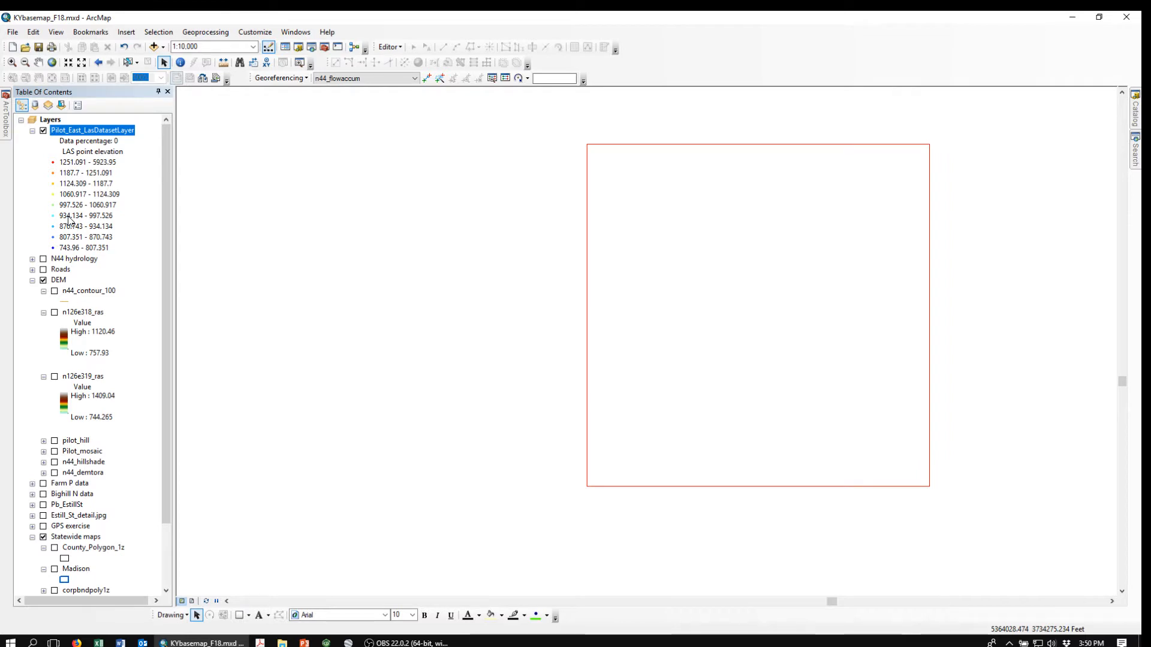
Collapse the Layers and Table Views toolset and open the LAS Dataset to Raster tool from the To Raster conversion tools.
{"action": "left_click", "coordinate": [8, 126]}
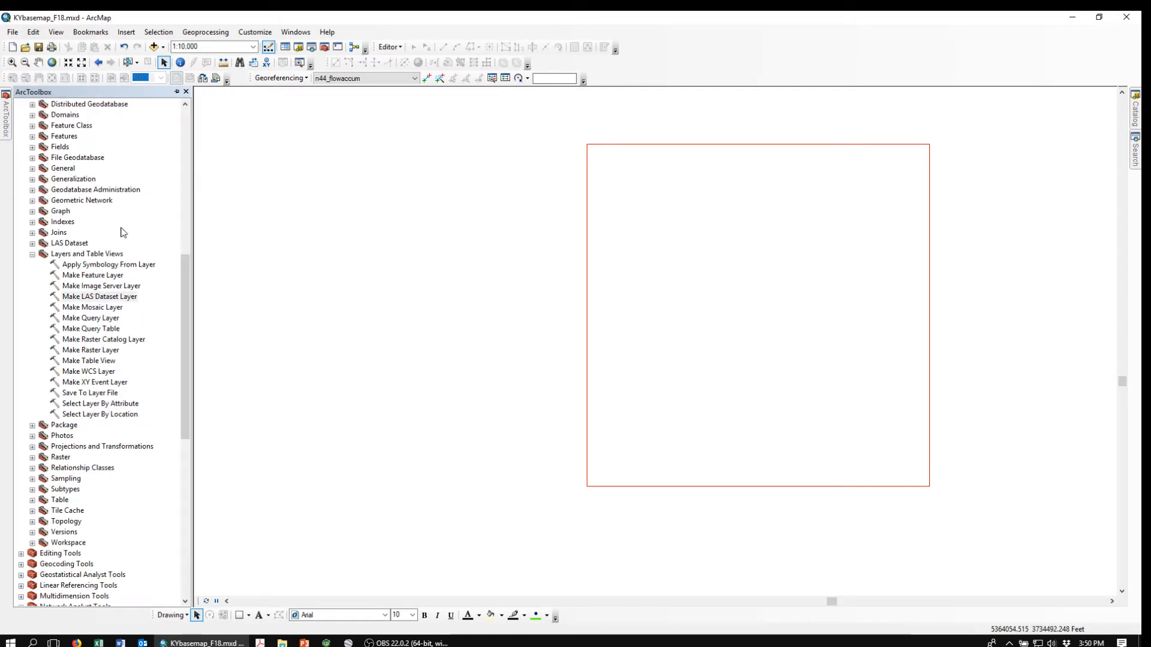
{"action": "left_click_drag", "start_coordinate": [186, 303], "coordinate": [207, 156]}
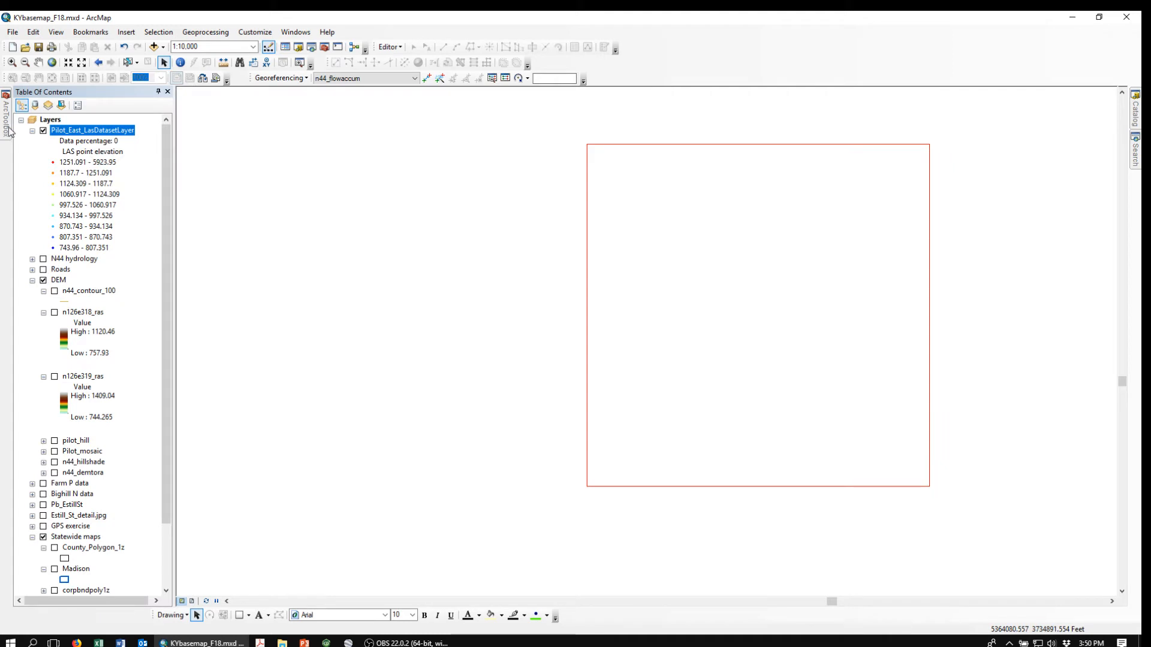
{"action": "mouse_move", "coordinate": [8, 126]}
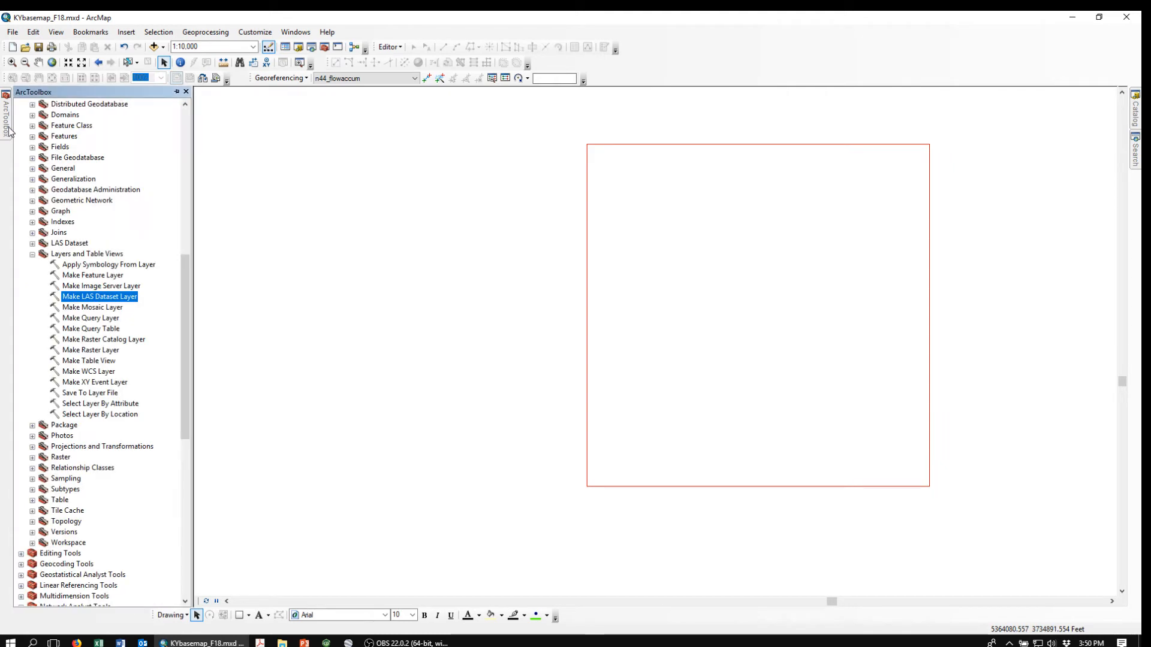
{"action": "left_click", "coordinate": [33, 254]}
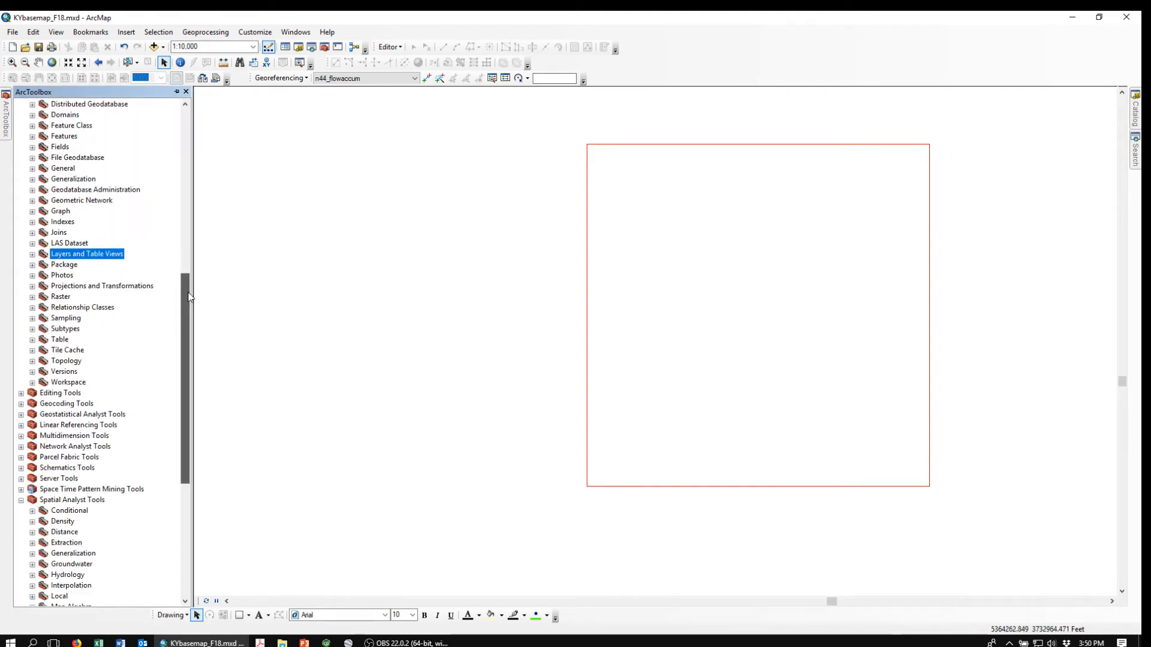
{"action": "left_click_drag", "start_coordinate": [188, 296], "coordinate": [217, 125]}
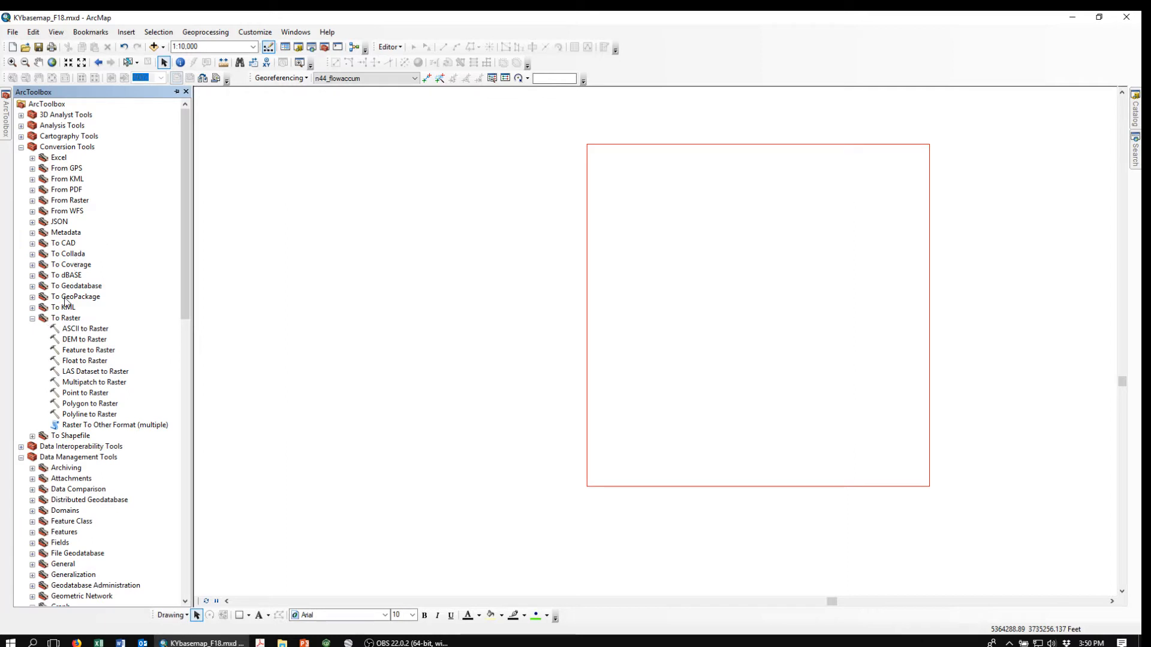
{"action": "double_click", "coordinate": [70, 372]}
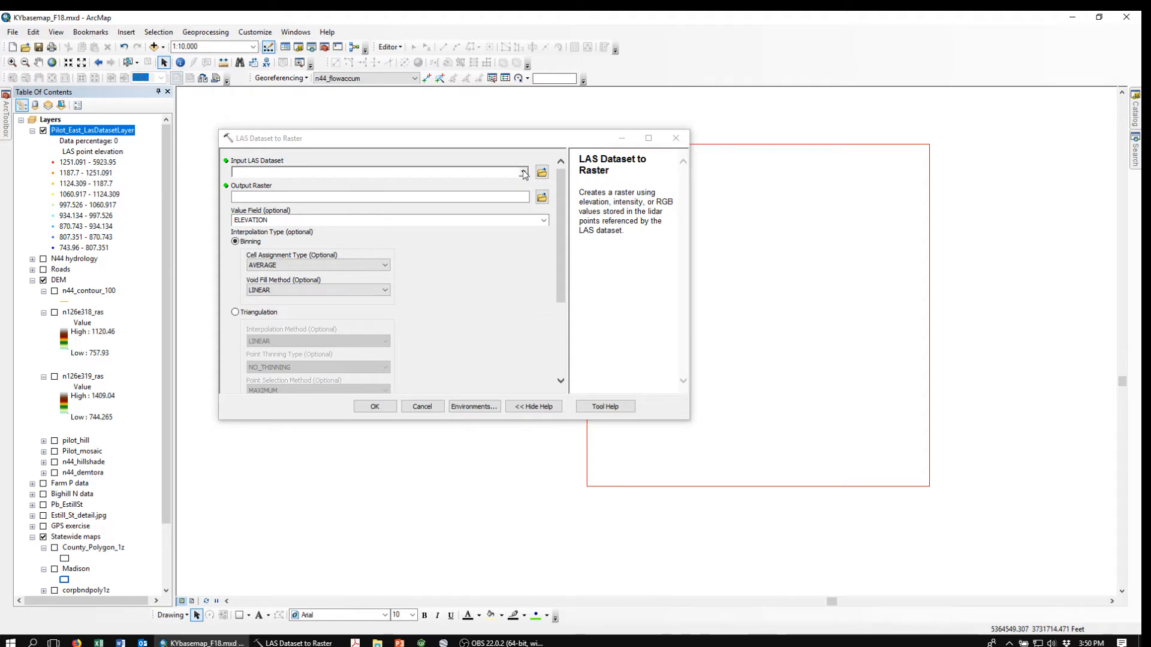
Set Pilot_East_LasDatasetLayer as the input LAS dataset and save the output raster as n126e319-2 in the DEM2 folder.
{"action": "left_click", "coordinate": [522, 171]}
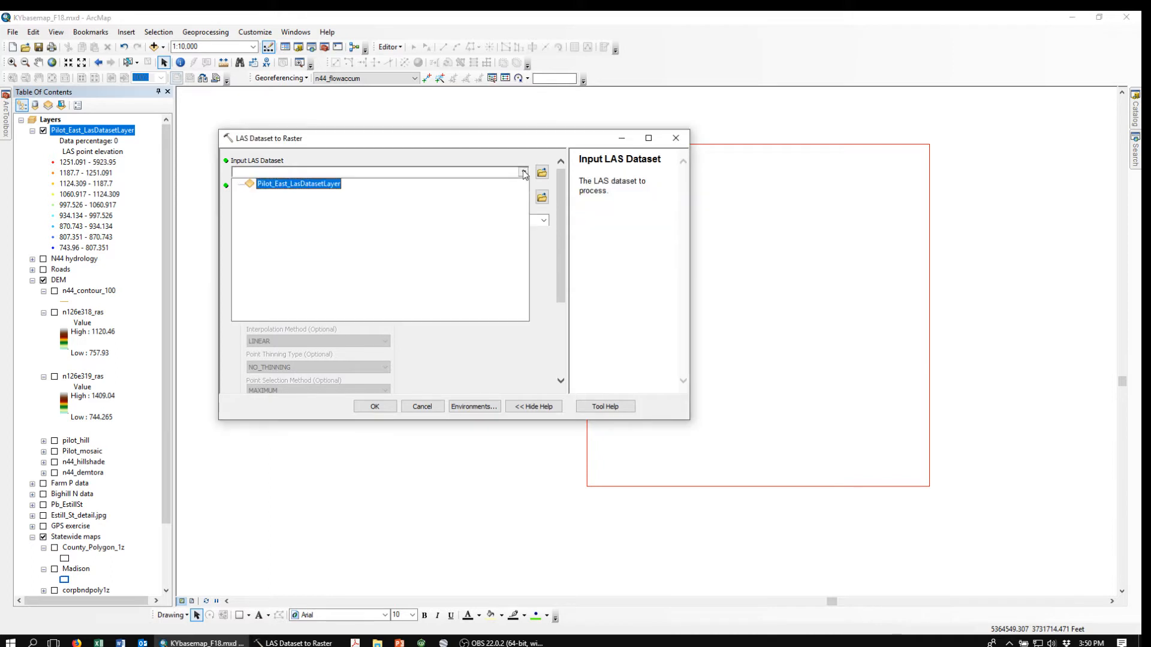
{"action": "left_click", "coordinate": [285, 185]}
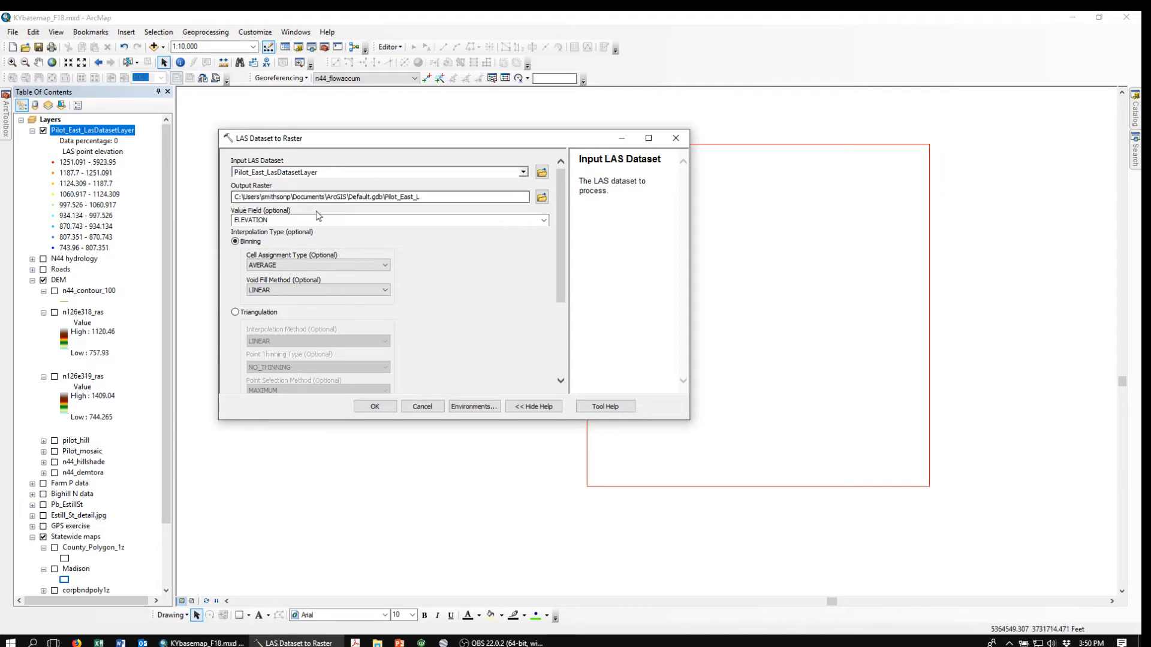
{"action": "left_click", "coordinate": [541, 197]}
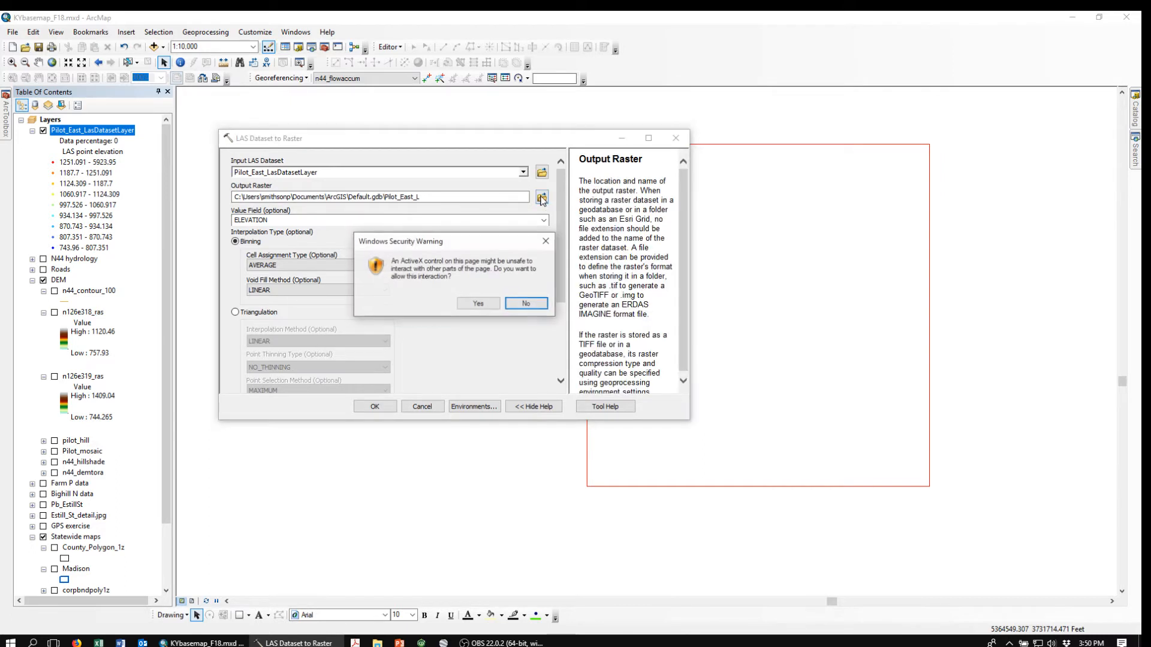
{"action": "left_click", "coordinate": [479, 305]}
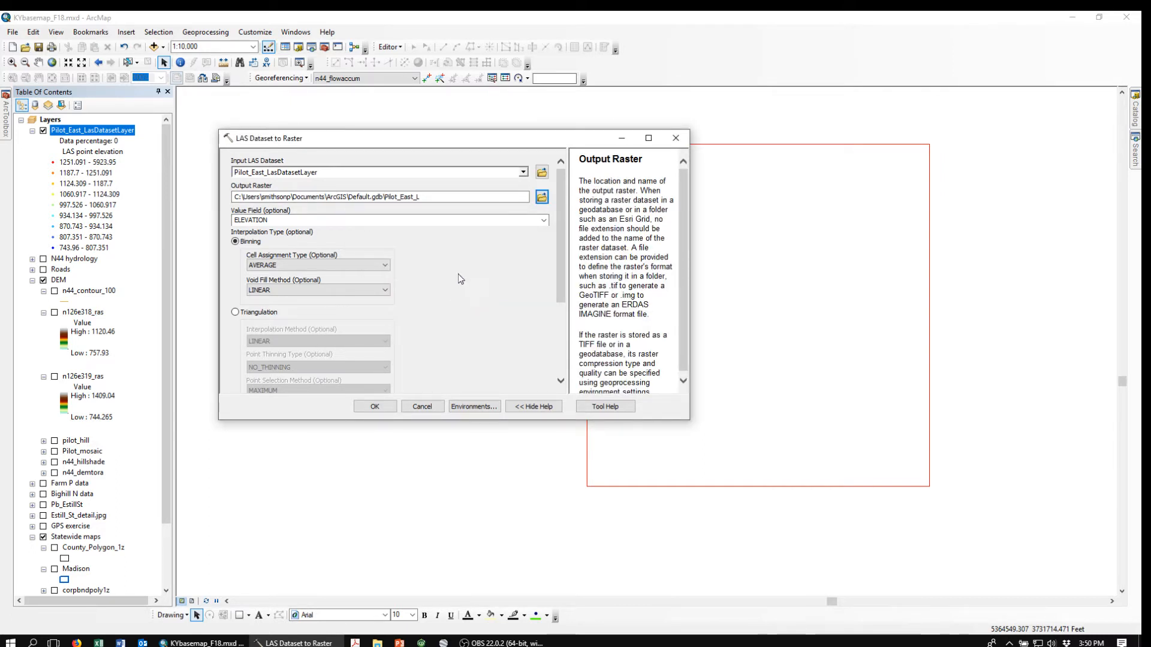
{"action": "left_click", "coordinate": [542, 199]}
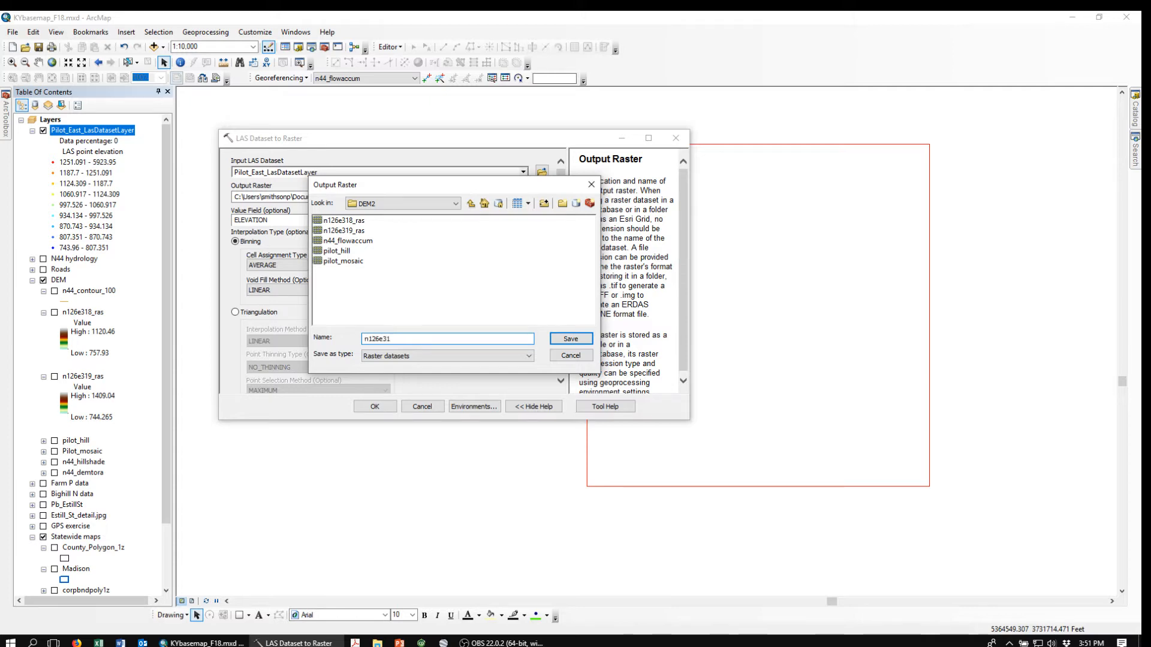
{"action": "type", "text": "n126e319-2"}
{"action": "left_click", "coordinate": [571, 339]}
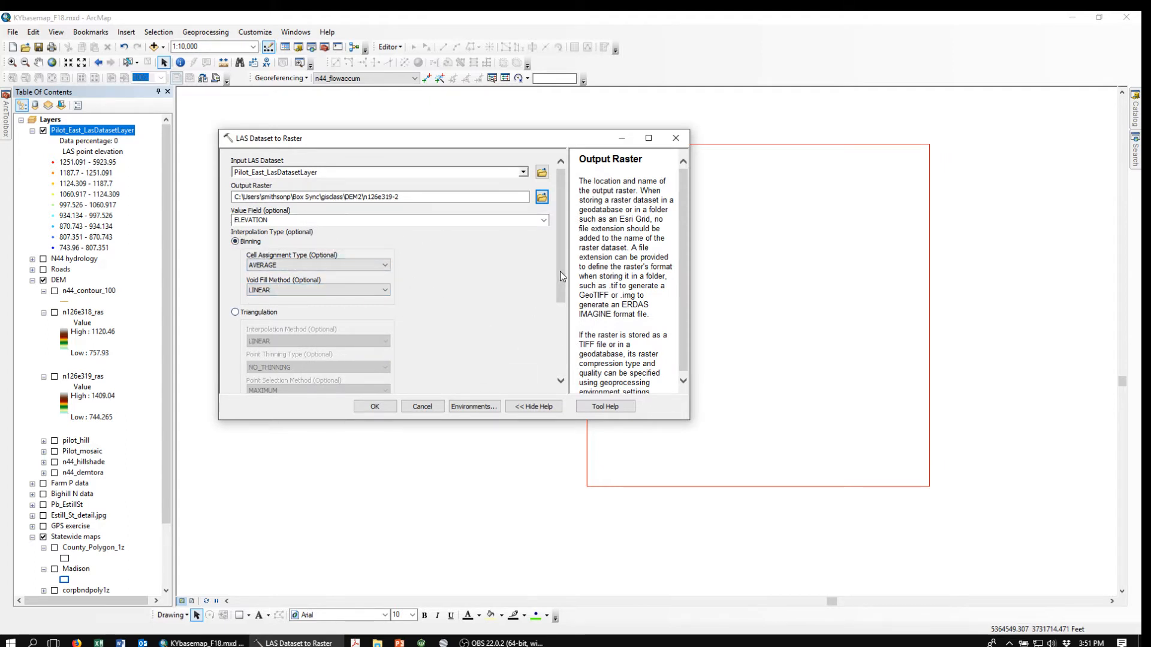
Keep the CELLSIZE sampling type, set the sampling value to 5, and run the LAS dataset to raster conversion.
{"action": "left_click_drag", "start_coordinate": [560, 271], "coordinate": [558, 384]}
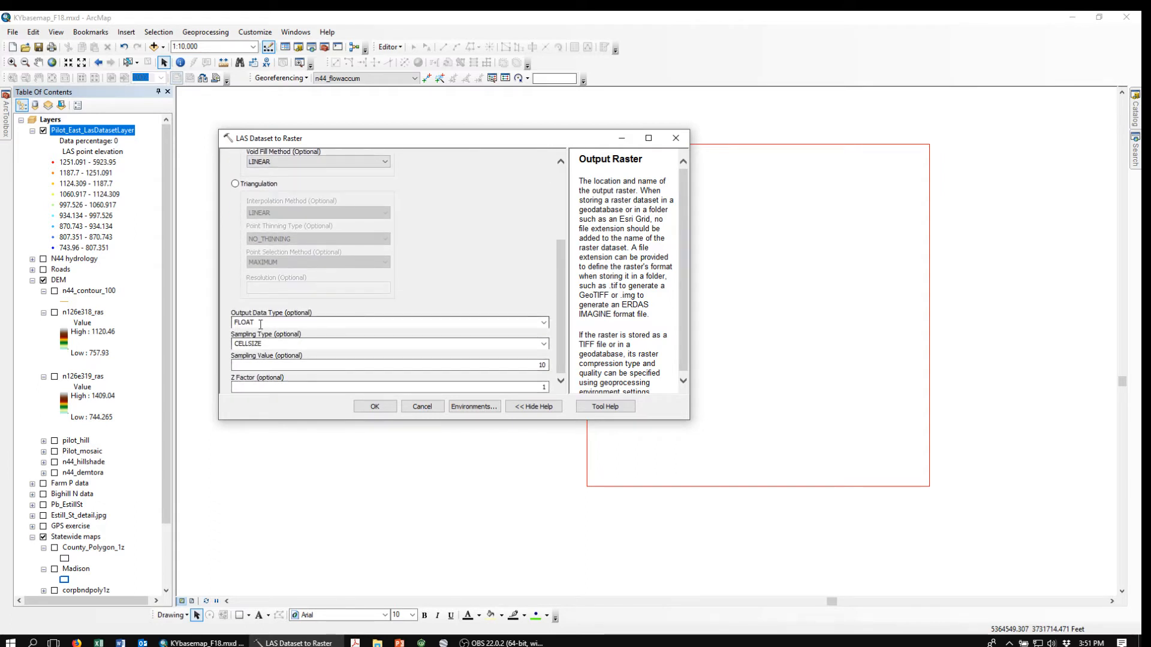
{"action": "left_click", "coordinate": [543, 344]}
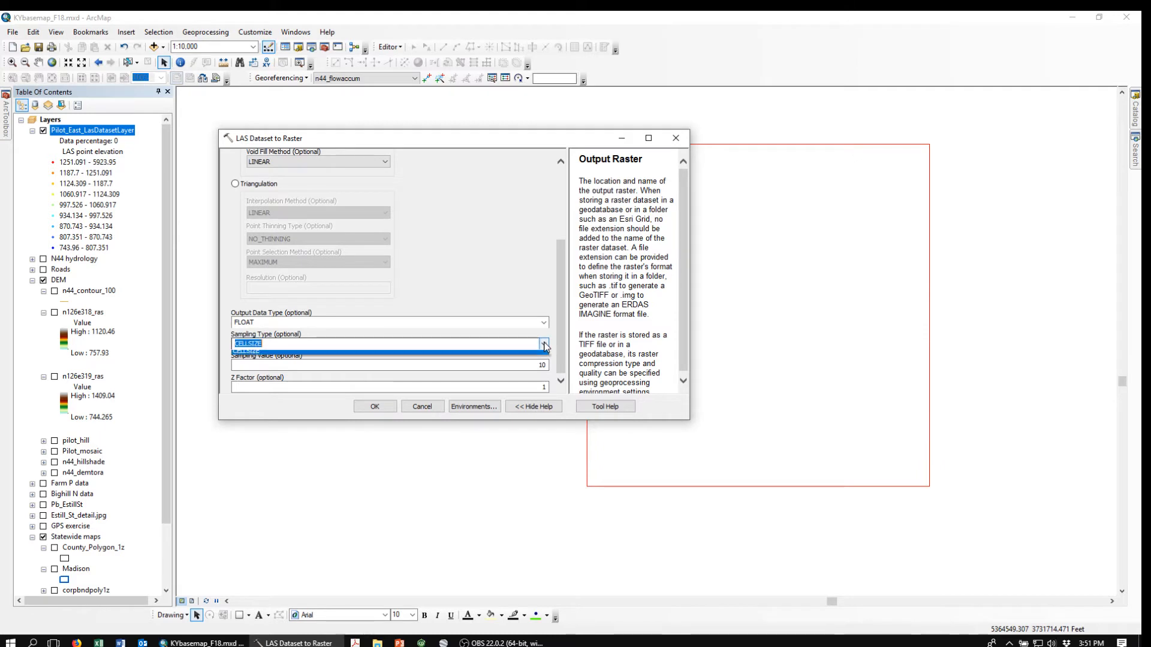
{"action": "left_click", "coordinate": [545, 346]}
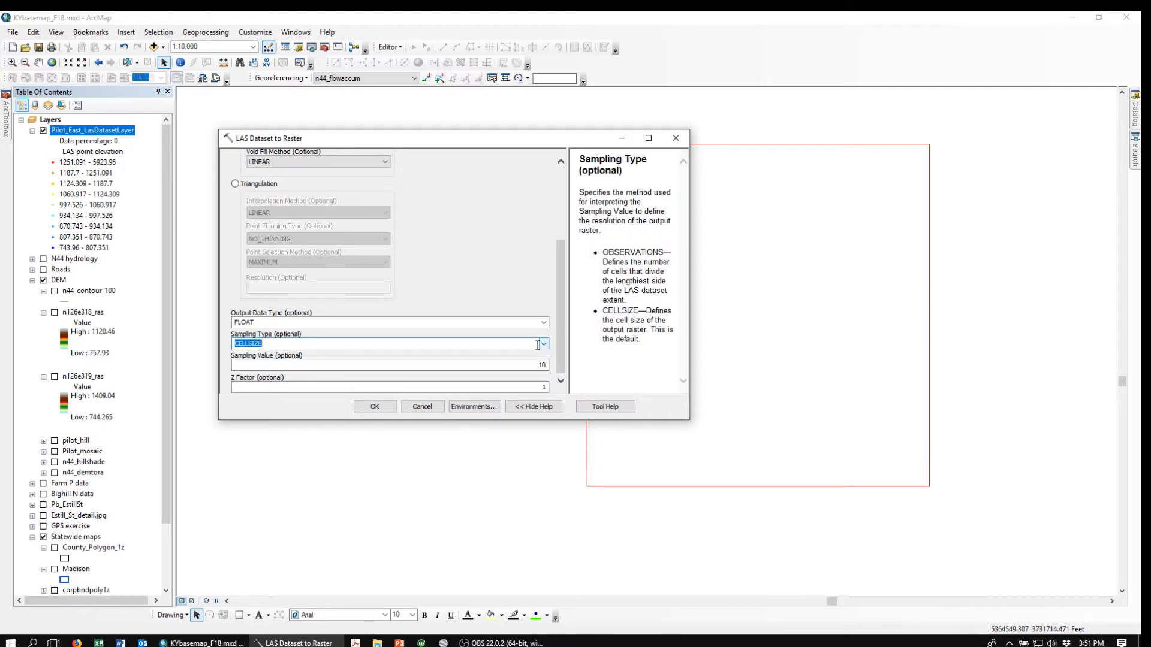
{"action": "double_click", "coordinate": [535, 369]}
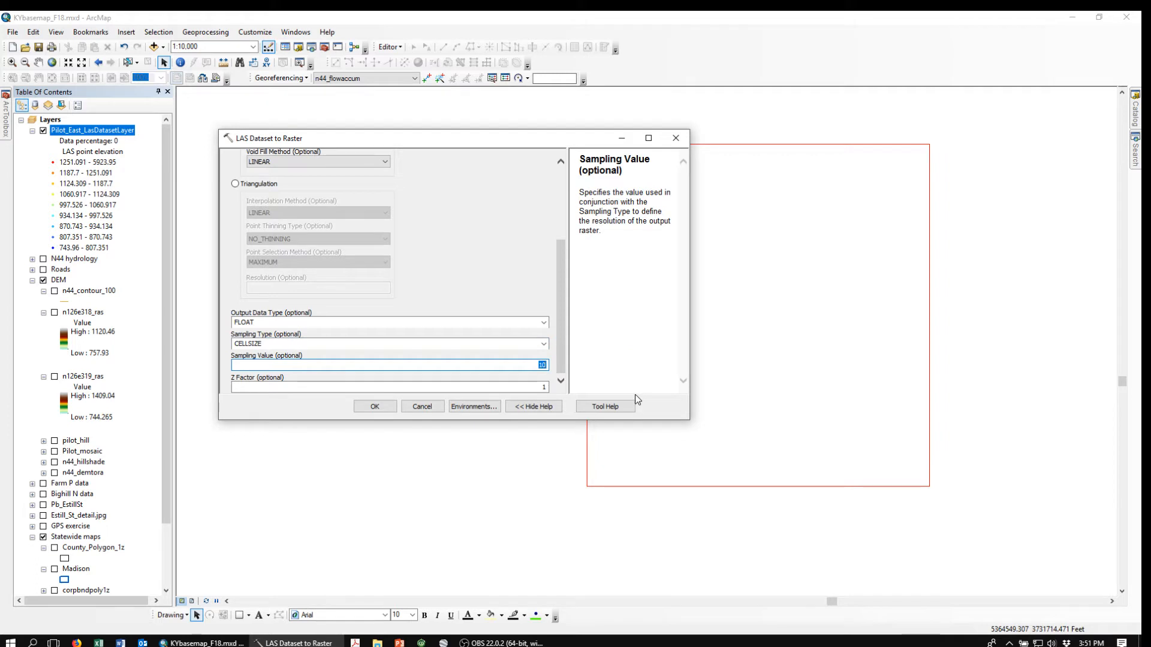
{"action": "type", "text": "5"}
{"action": "left_click", "coordinate": [383, 406]}
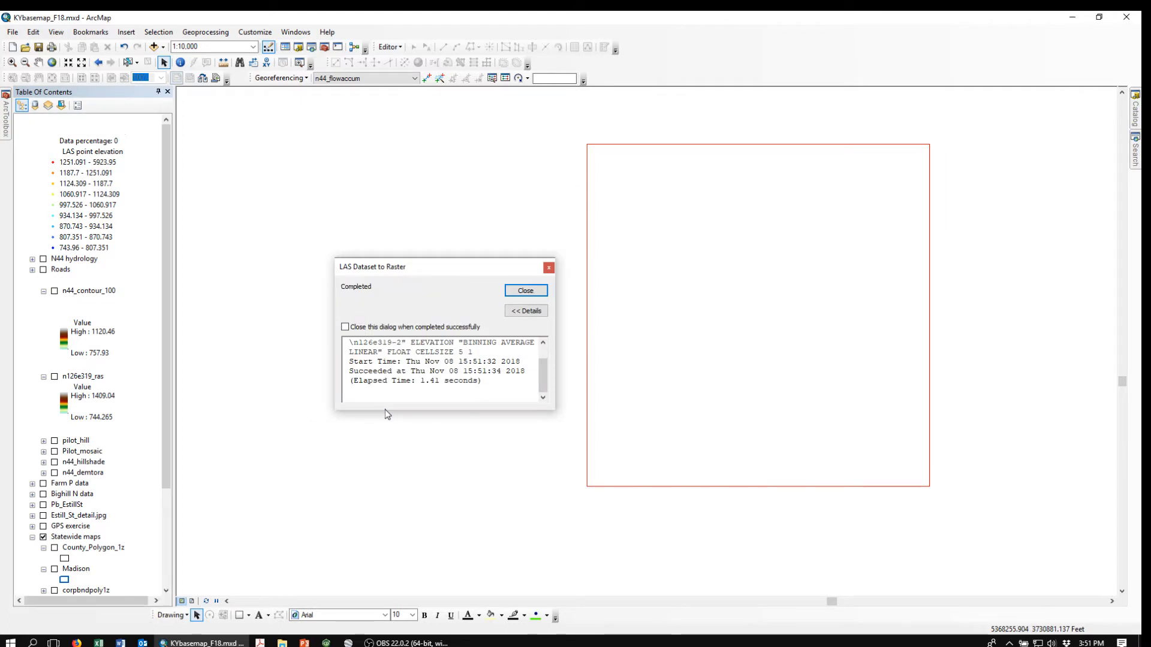
{"action": "left_click", "coordinate": [524, 291]}
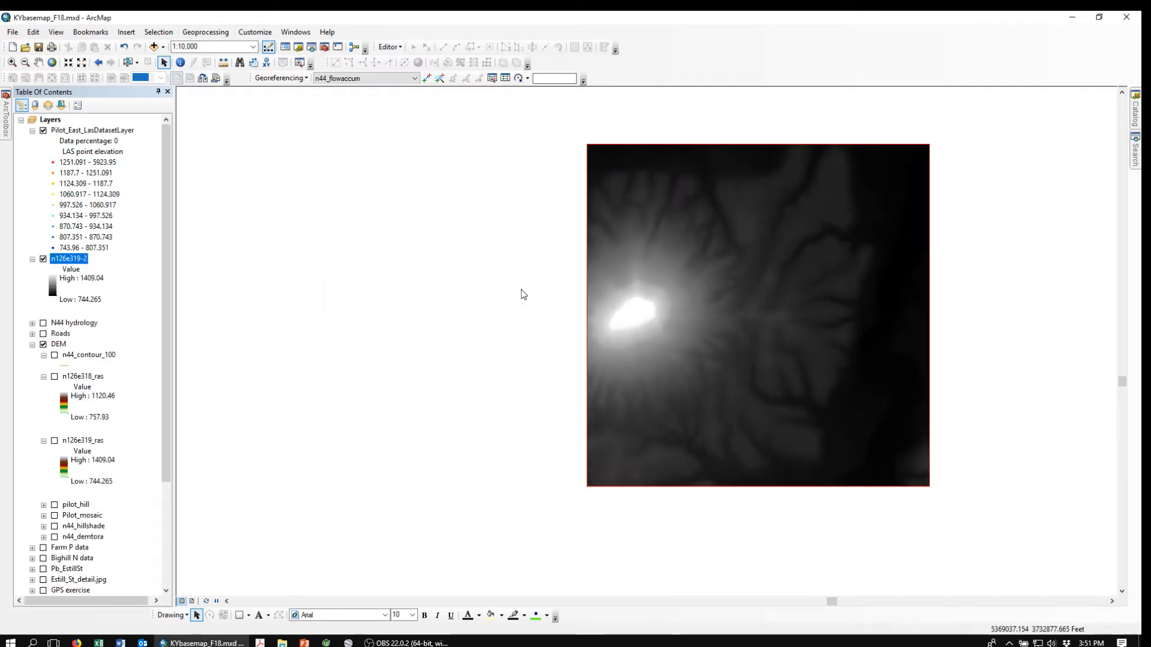
Remove the Pilot_East_LasDatasetLayer layer from the map.
{"action": "right_click", "coordinate": [65, 130]}
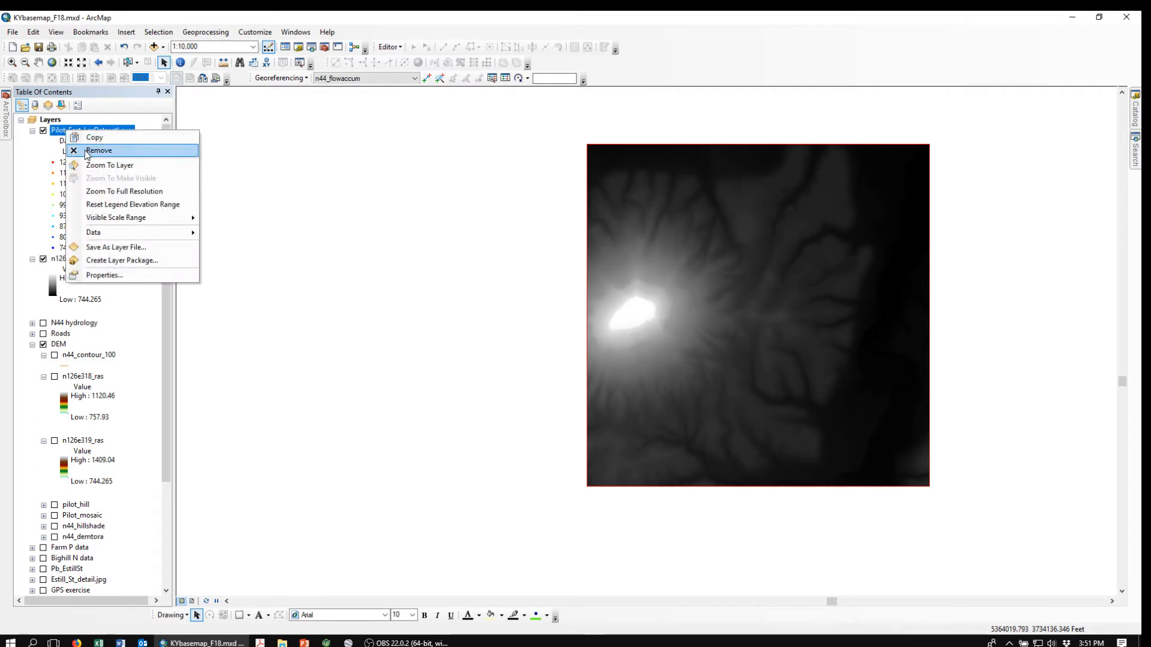
{"action": "left_click", "coordinate": [99, 150]}
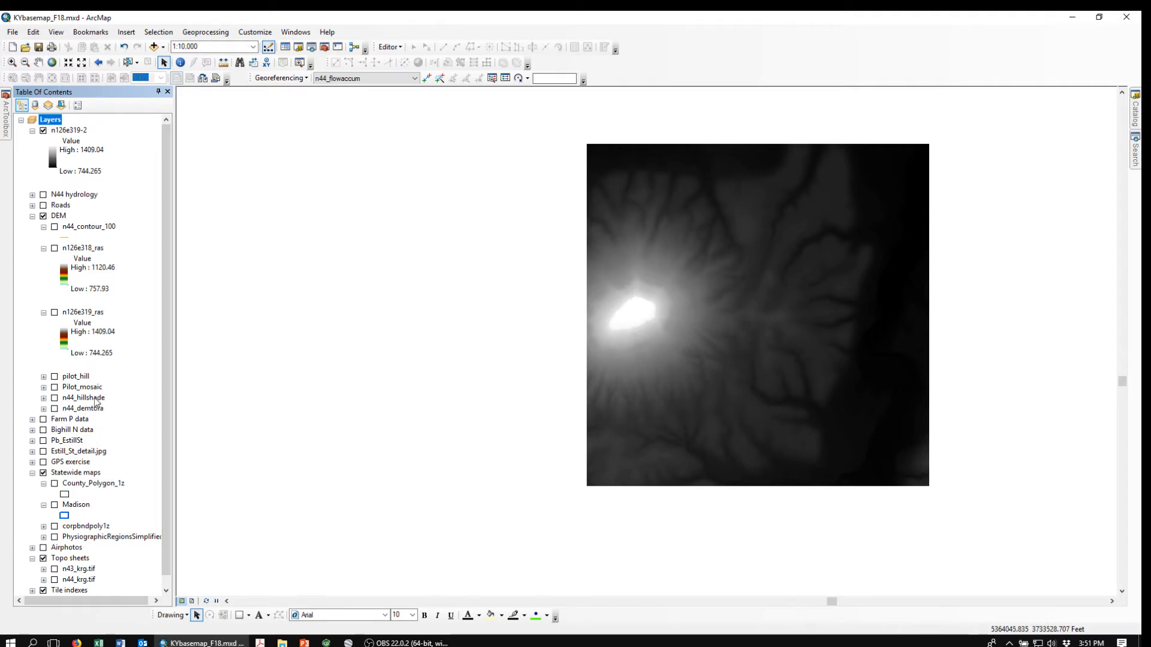
Symbolize the n126e319-2 layer with the multicolor elevation ramp running from pale green through orange and brown to white.
{"action": "double_click", "coordinate": [67, 131]}
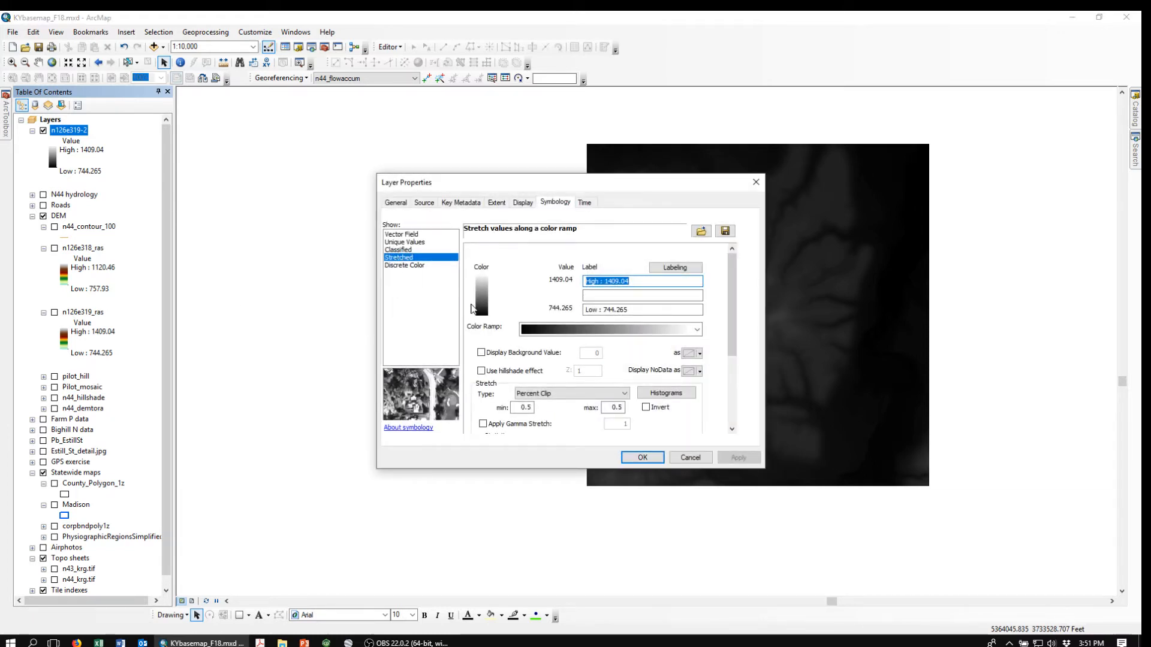
{"action": "left_click", "coordinate": [698, 330]}
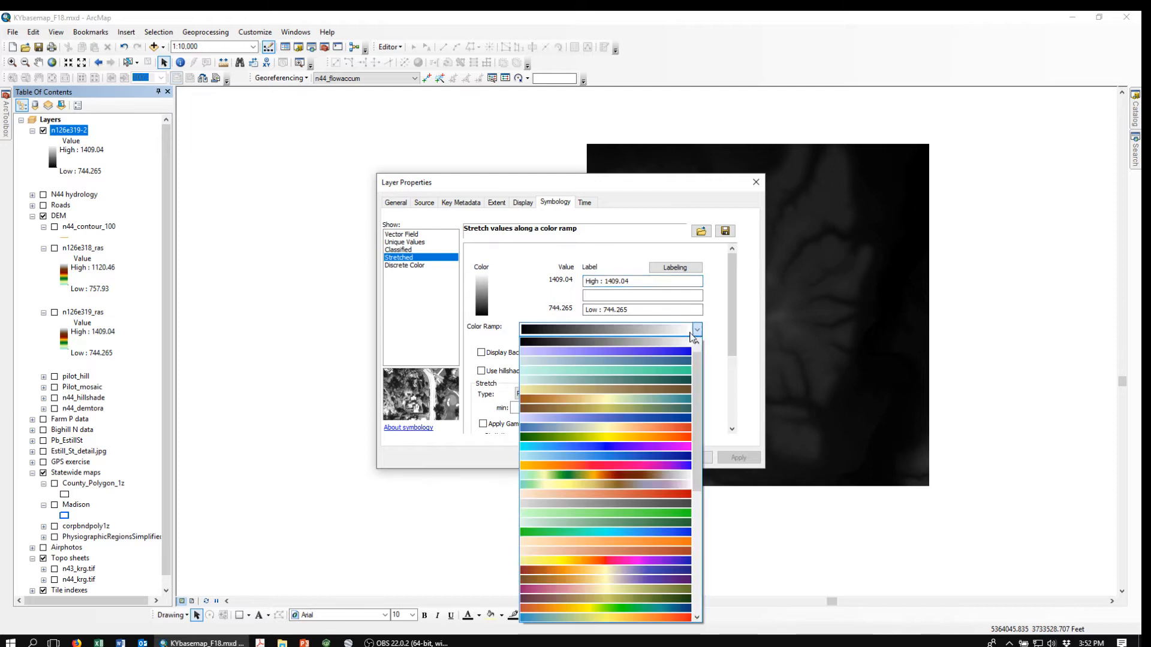
{"action": "left_click", "coordinate": [586, 474]}
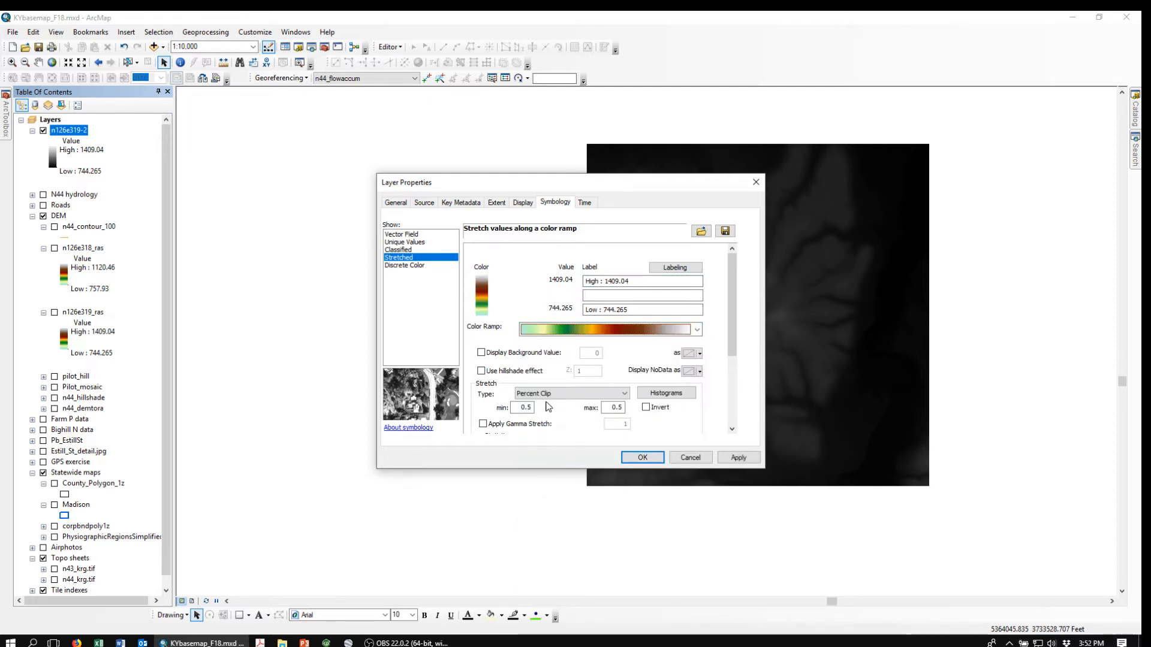
{"action": "left_click", "coordinate": [641, 459]}
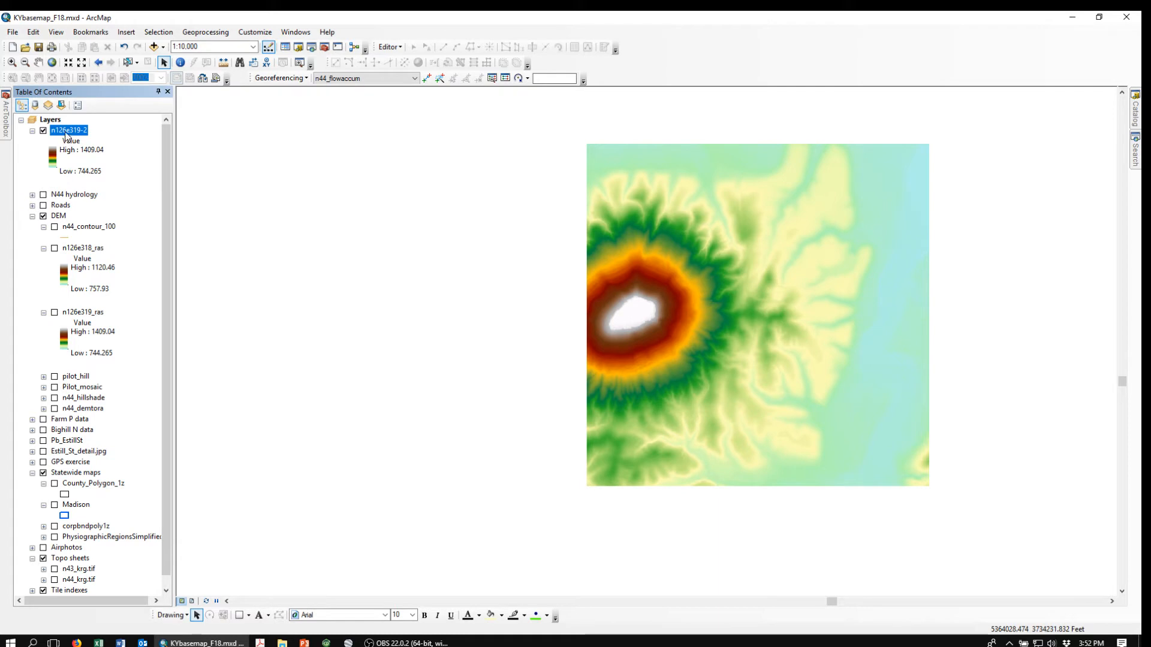
Open the Hillshade tool from the Spatial Analyst Surface toolset and set n126e319-2 as the input raster.
{"action": "left_click", "coordinate": [6, 120]}
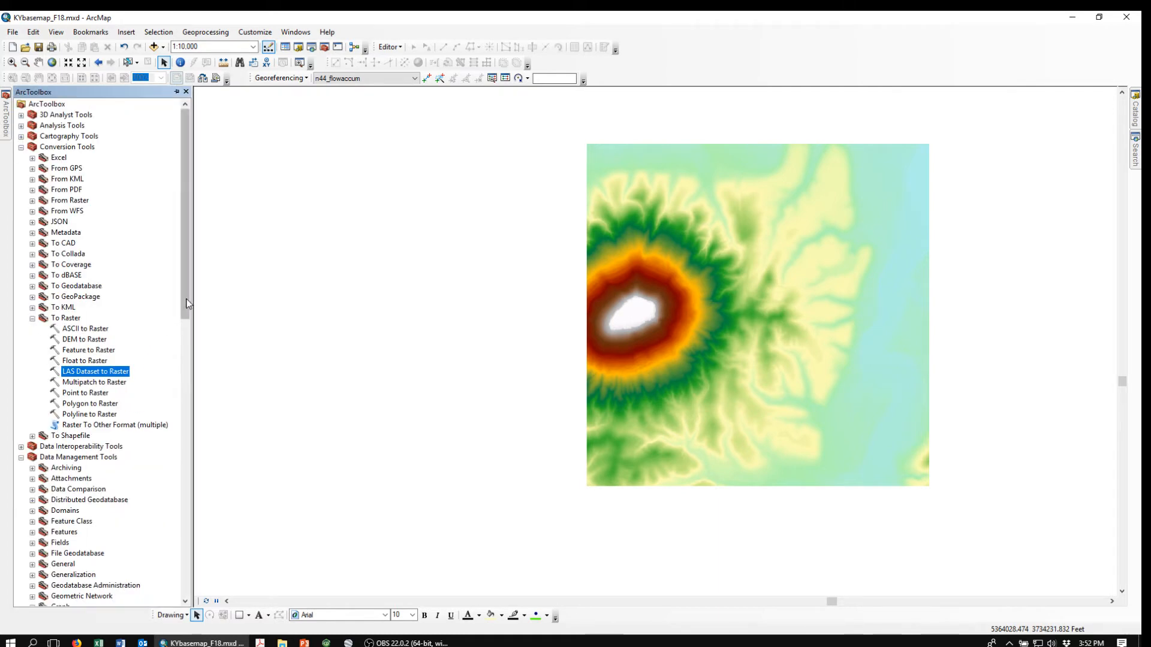
{"action": "scroll", "coordinate": [172, 465], "scroll_direction": "down", "scroll_amount": 15}
{"action": "scroll", "coordinate": [162, 545], "scroll_direction": "down", "scroll_amount": 4}
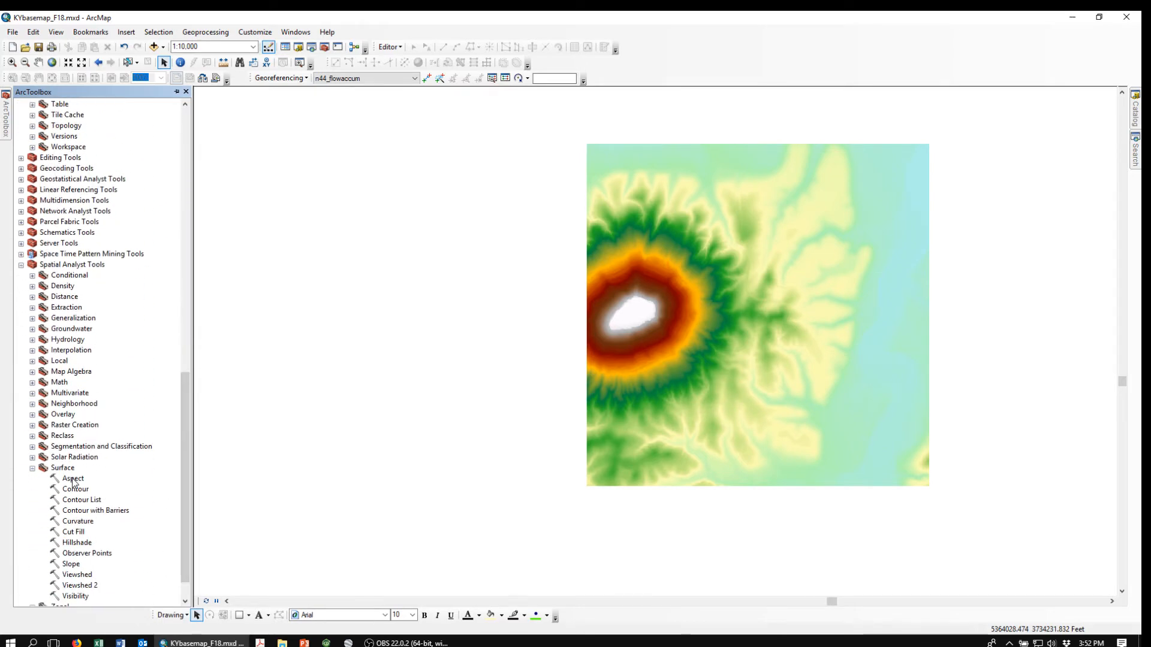
{"action": "double_click", "coordinate": [73, 543]}
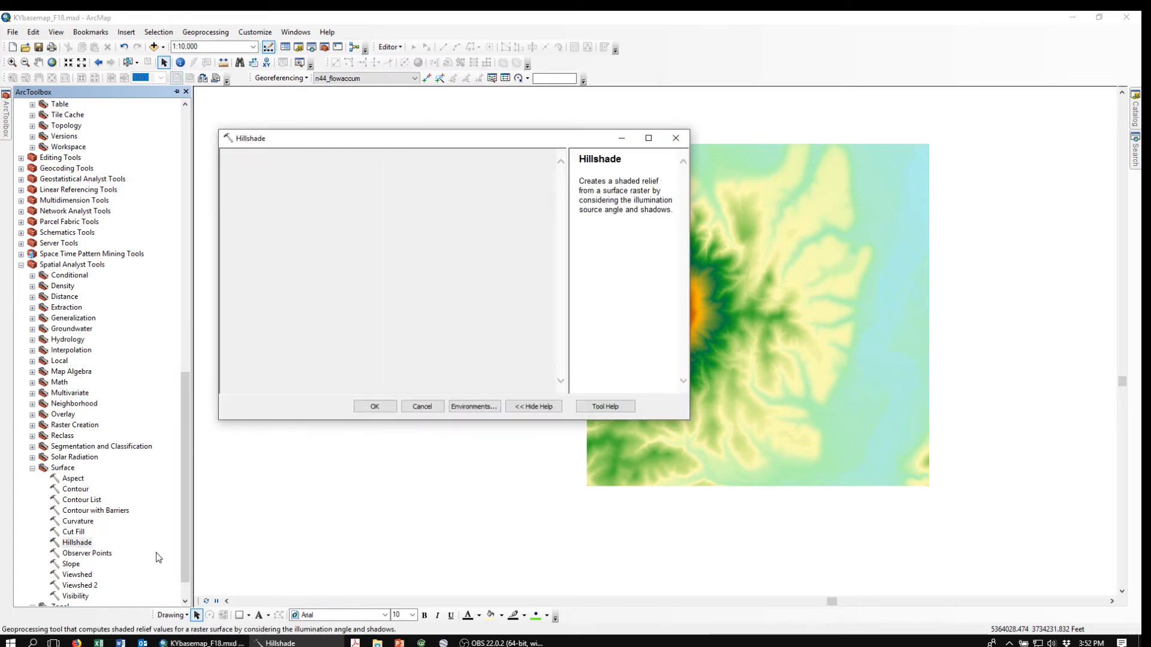
{"action": "left_click", "coordinate": [522, 172]}
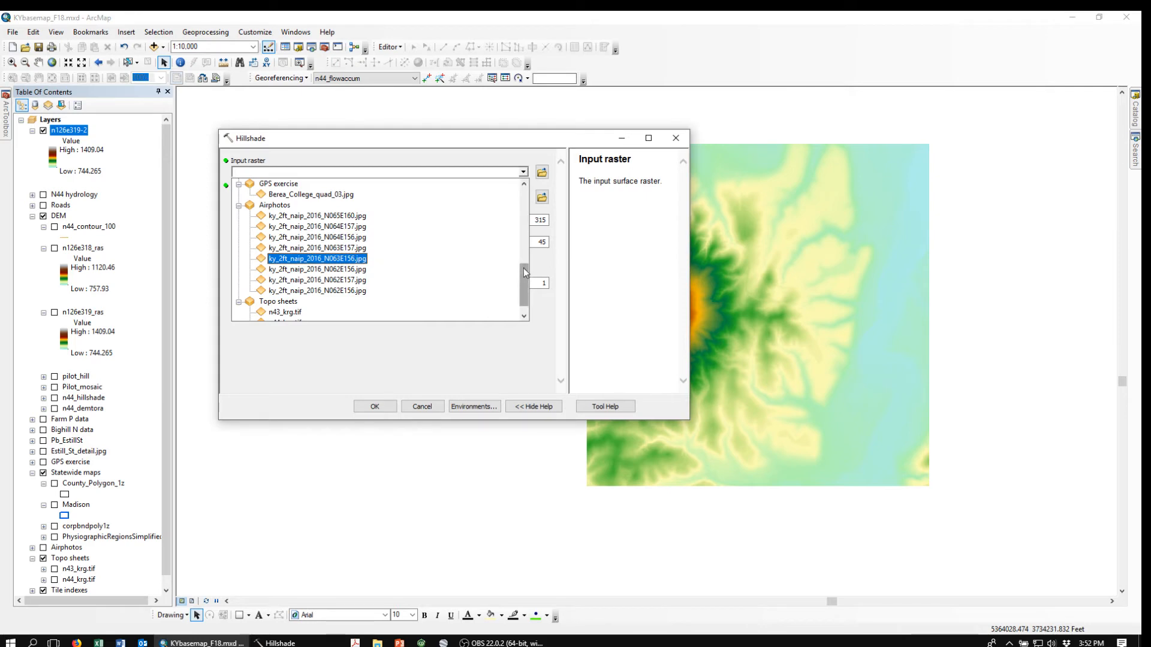
{"action": "left_click_drag", "start_coordinate": [523, 268], "coordinate": [523, 195]}
{"action": "left_click", "coordinate": [266, 184]}
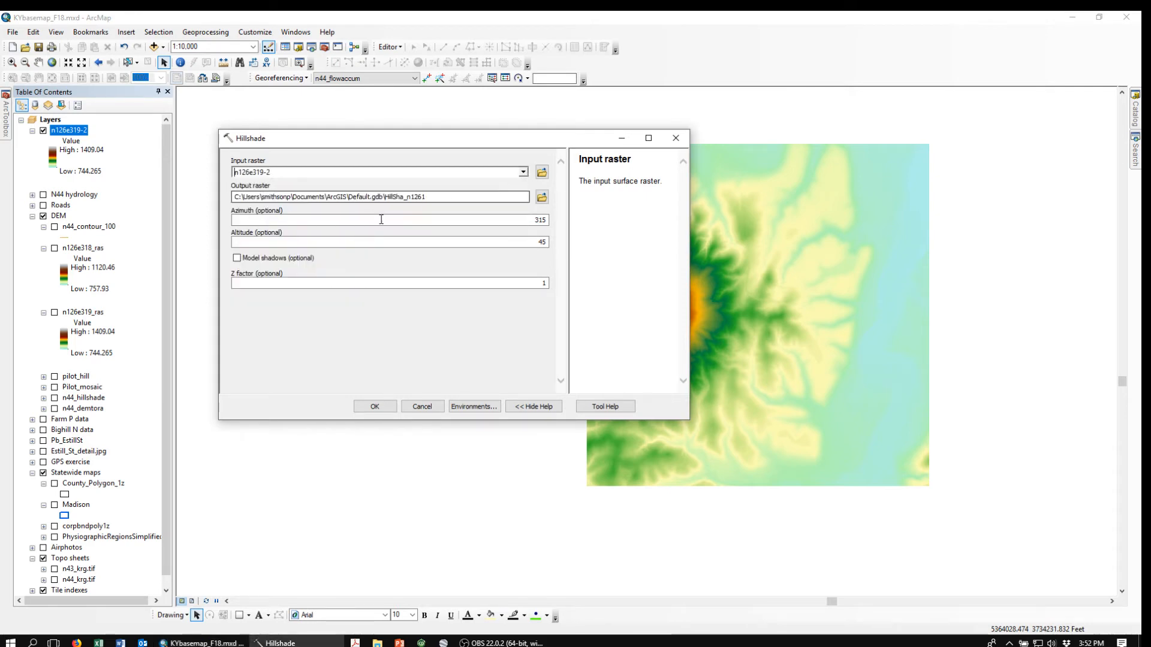
Allow the ActiveX interaction and set the hillshade output raster to n126e319-2-hill in the DEM2 folder.
{"action": "left_click", "coordinate": [529, 220]}
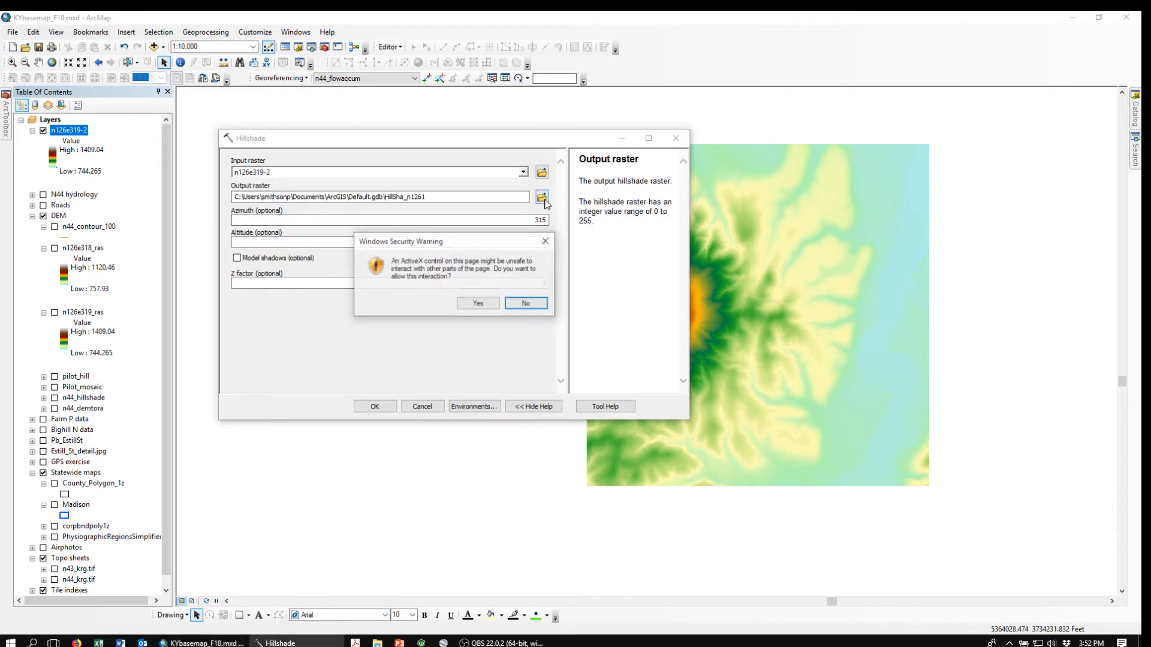
{"action": "left_click", "coordinate": [477, 304]}
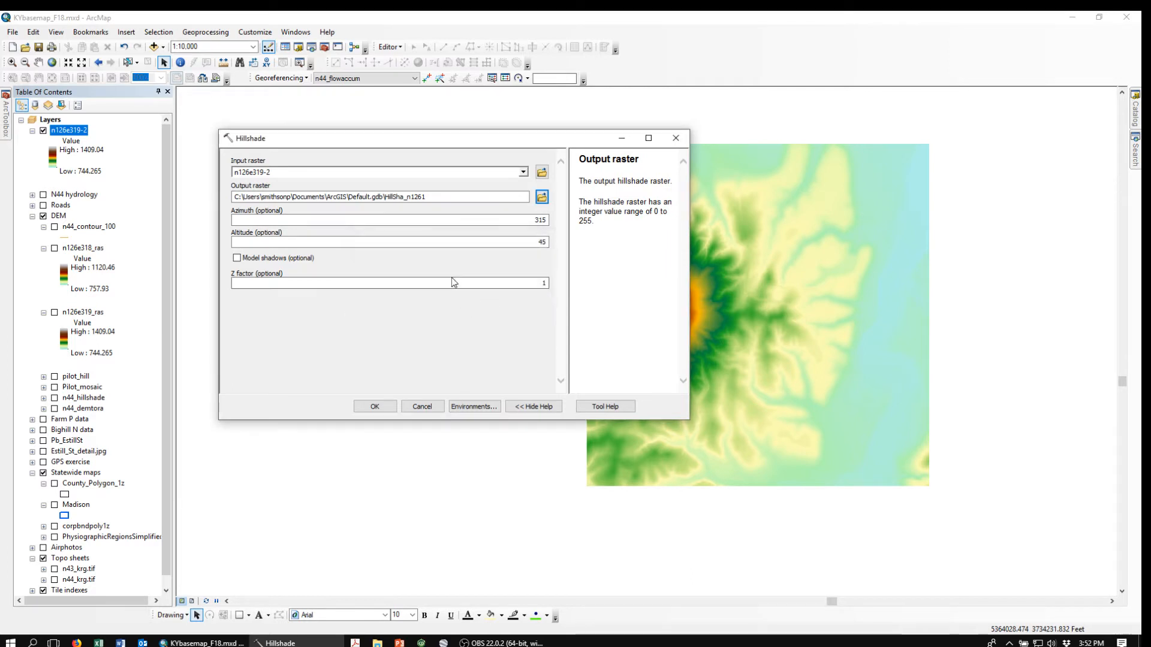
{"action": "left_click", "coordinate": [542, 198]}
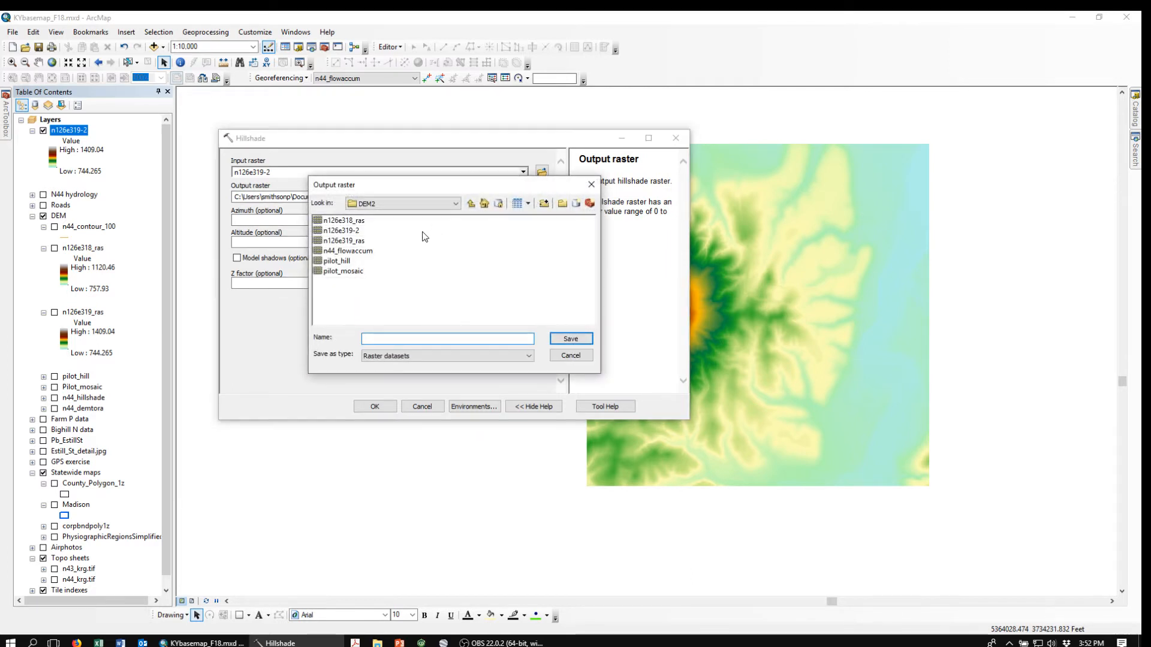
{"action": "left_click", "coordinate": [341, 231]}
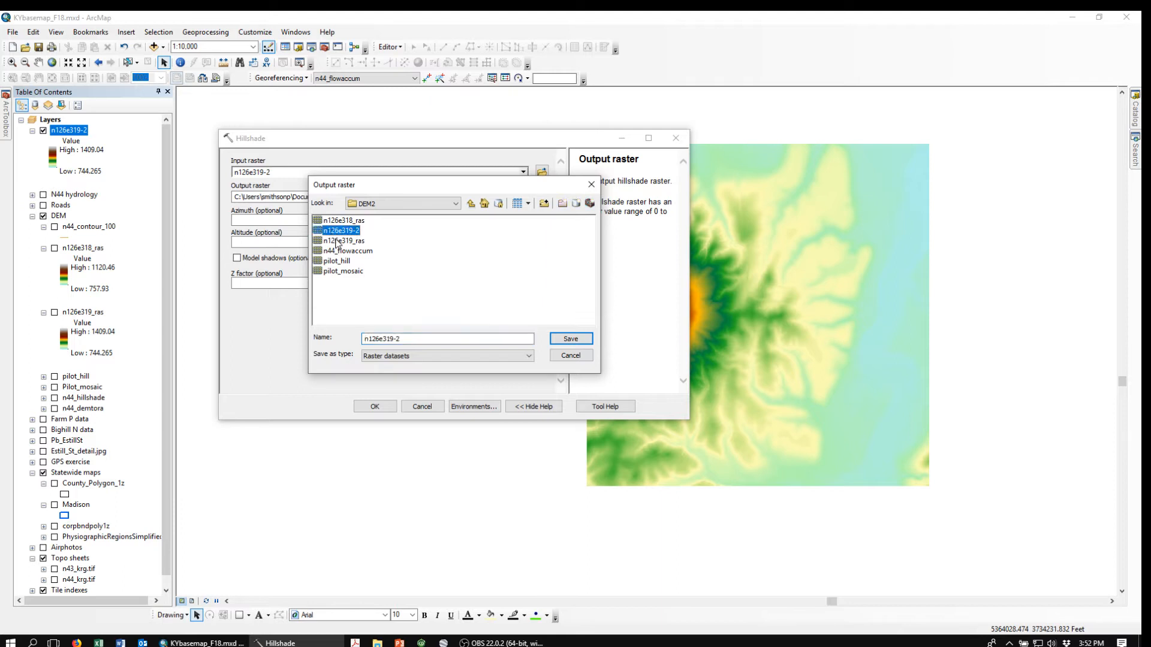
{"action": "key", "text": "Tab"}
{"action": "key", "text": "Tab"}
{"action": "left_click", "coordinate": [411, 340]}
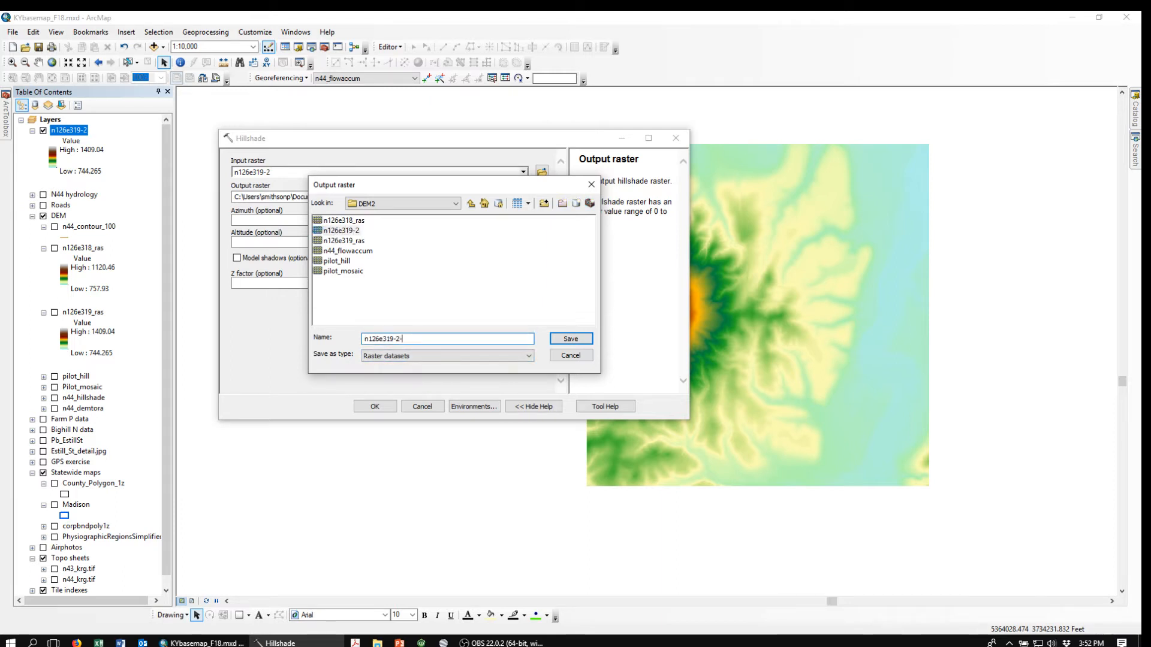
{"action": "type", "text": "-hill"}
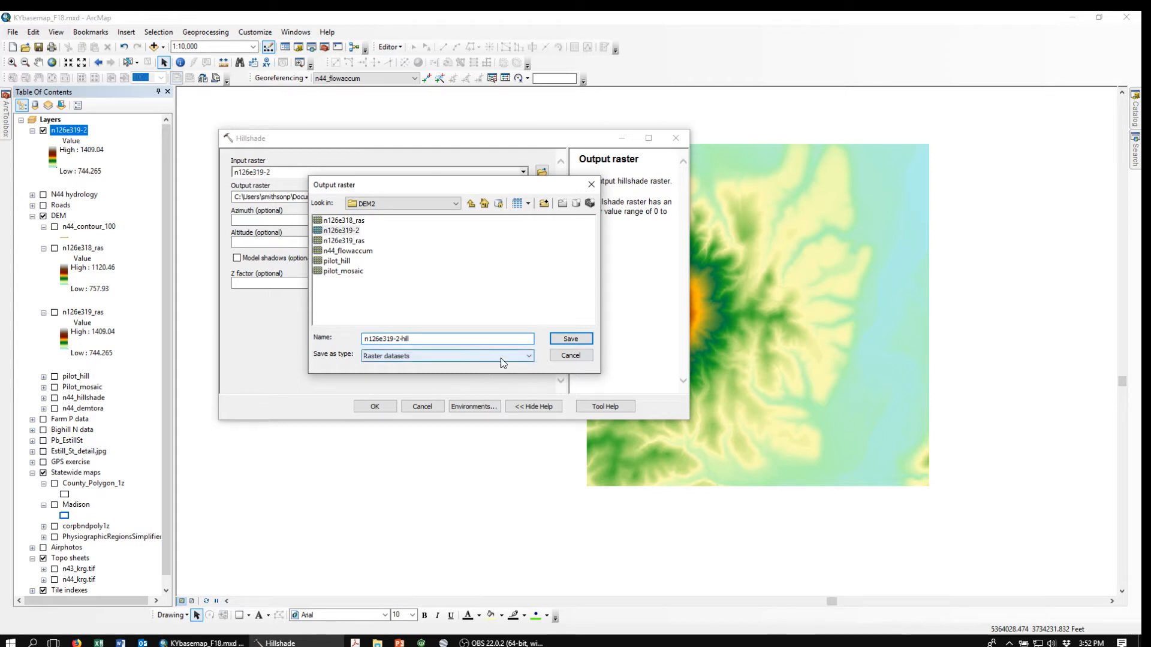
{"action": "left_click", "coordinate": [571, 338]}
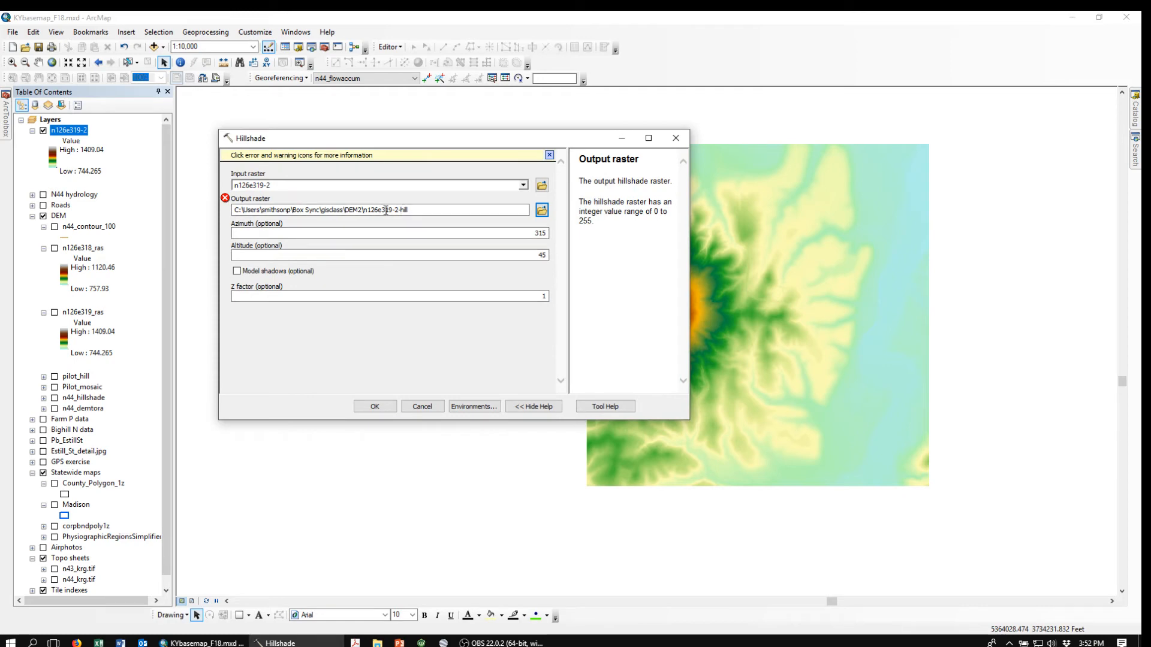
Shorten the output raster name to 126319hilll and run the hillshade with the default azimuth 315 and altitude 45.
{"action": "left_click", "coordinate": [408, 210]}
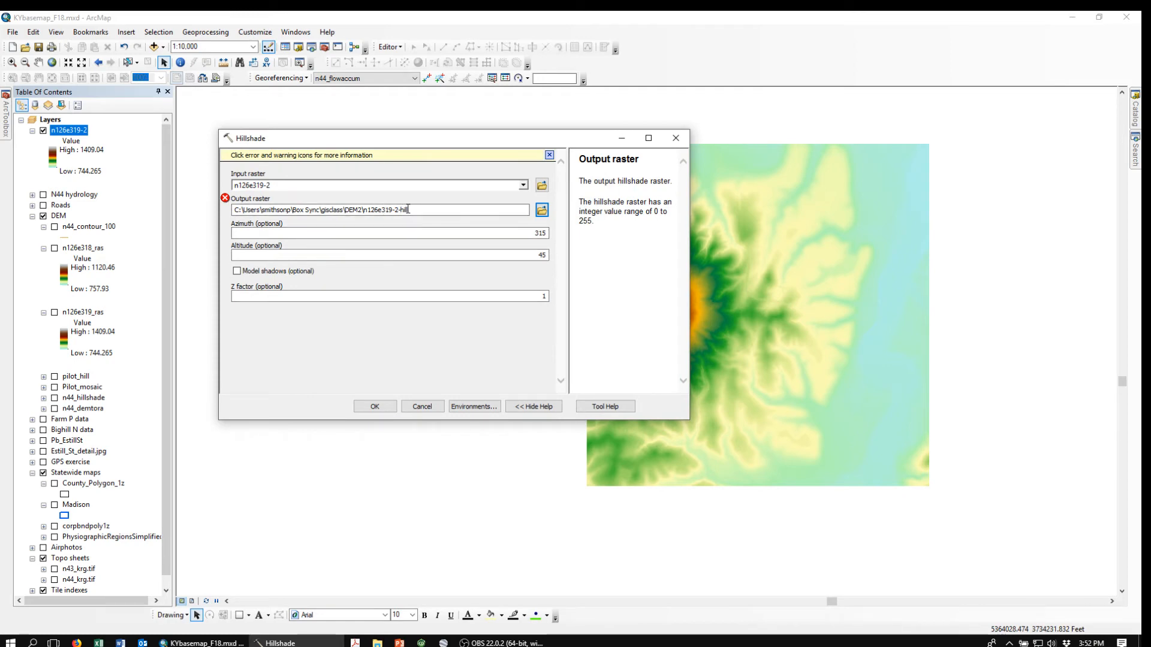
{"action": "left_click", "coordinate": [368, 210]}
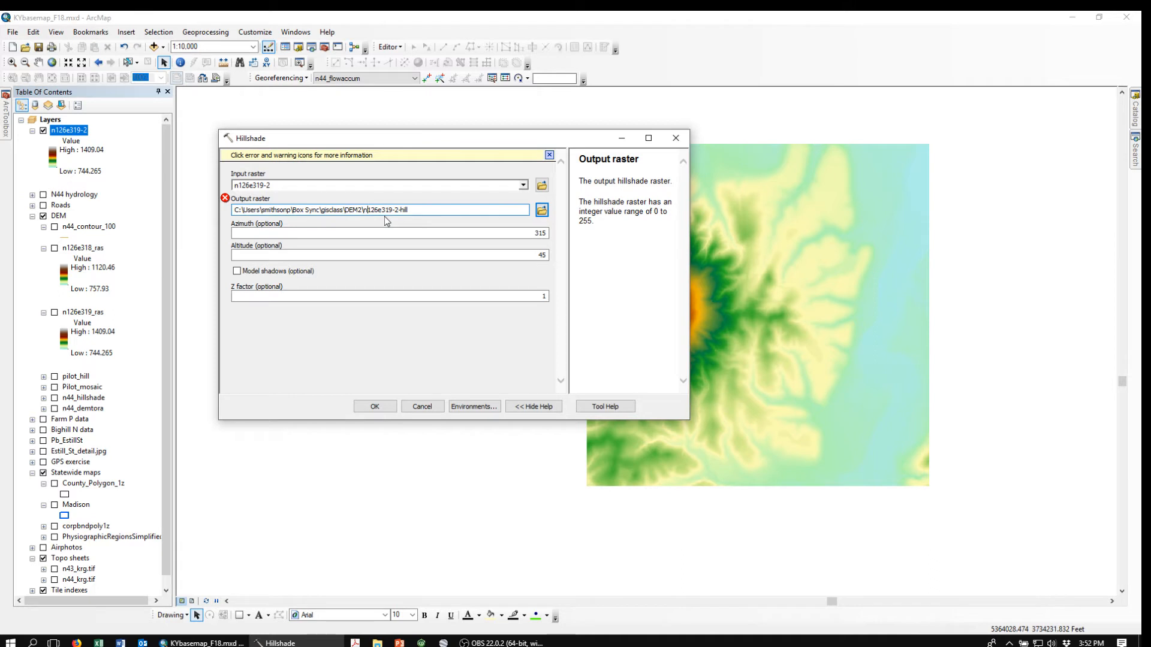
{"action": "key", "text": "BackSpace"}
{"action": "key", "text": "BackSpace"}
{"action": "type", "text": "ll"}
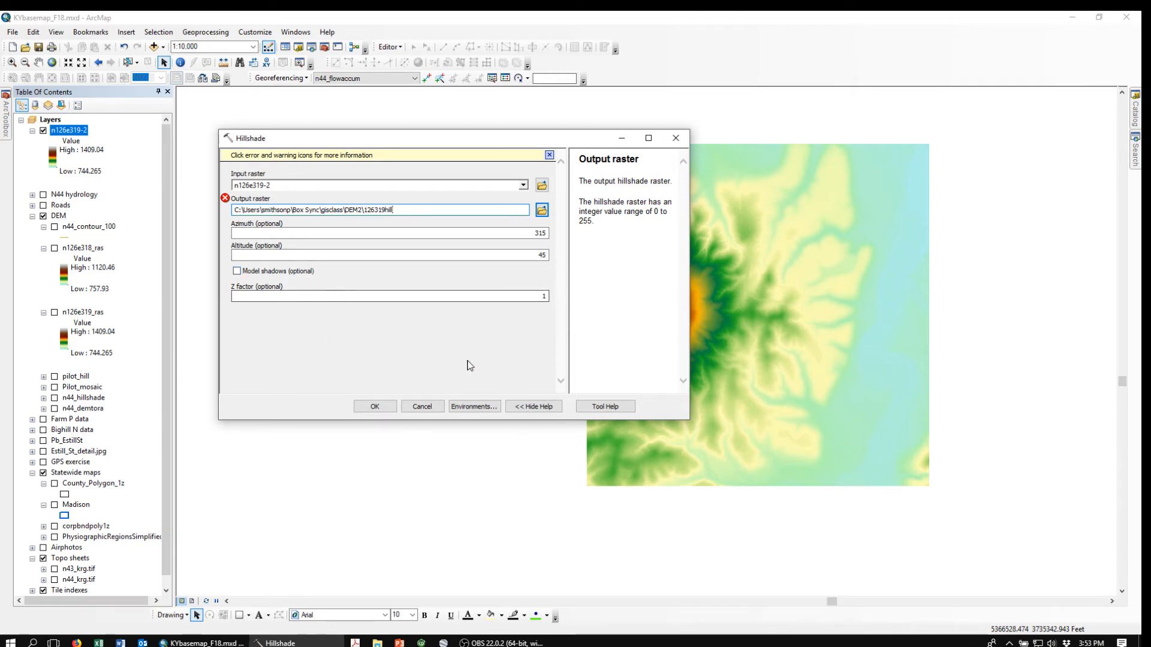
{"action": "left_click", "coordinate": [374, 407]}
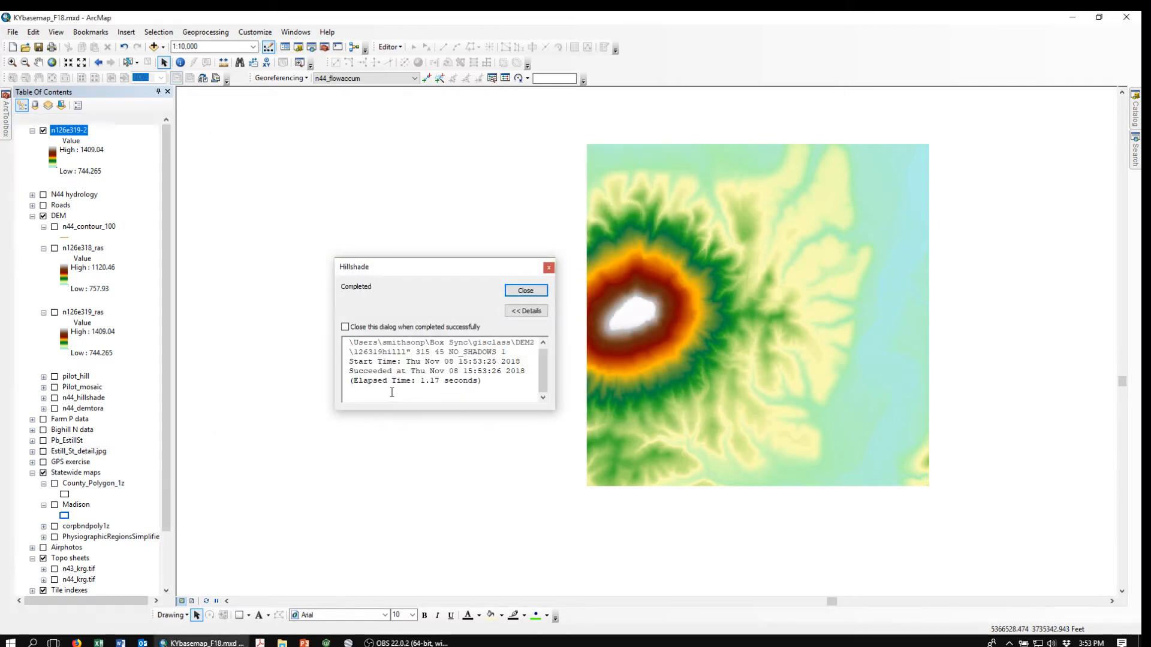
{"action": "left_click", "coordinate": [525, 290]}
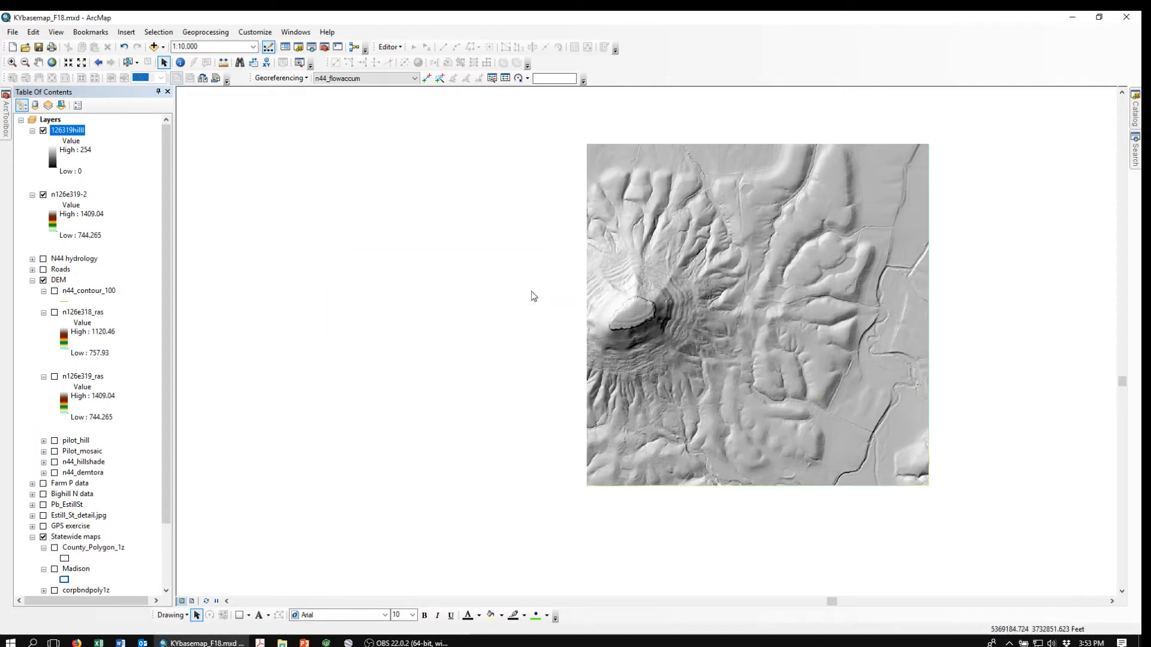
Set the 126319hilll hillshade layer's transparency to 50%.
{"action": "double_click", "coordinate": [67, 131]}
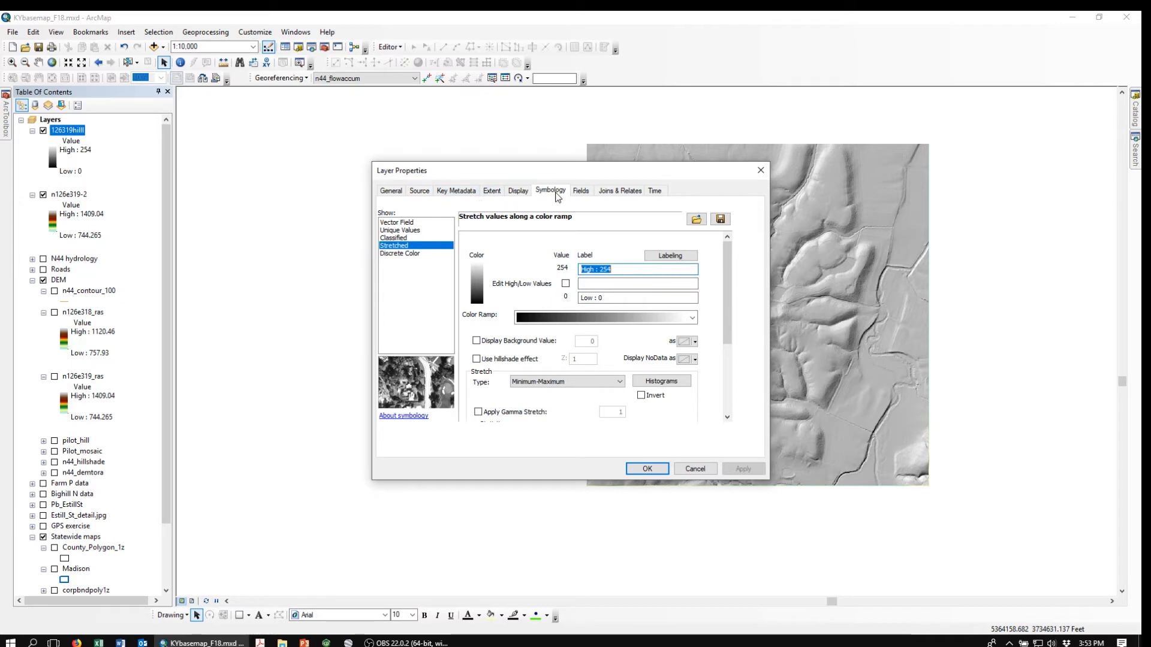
{"action": "left_click", "coordinate": [516, 192]}
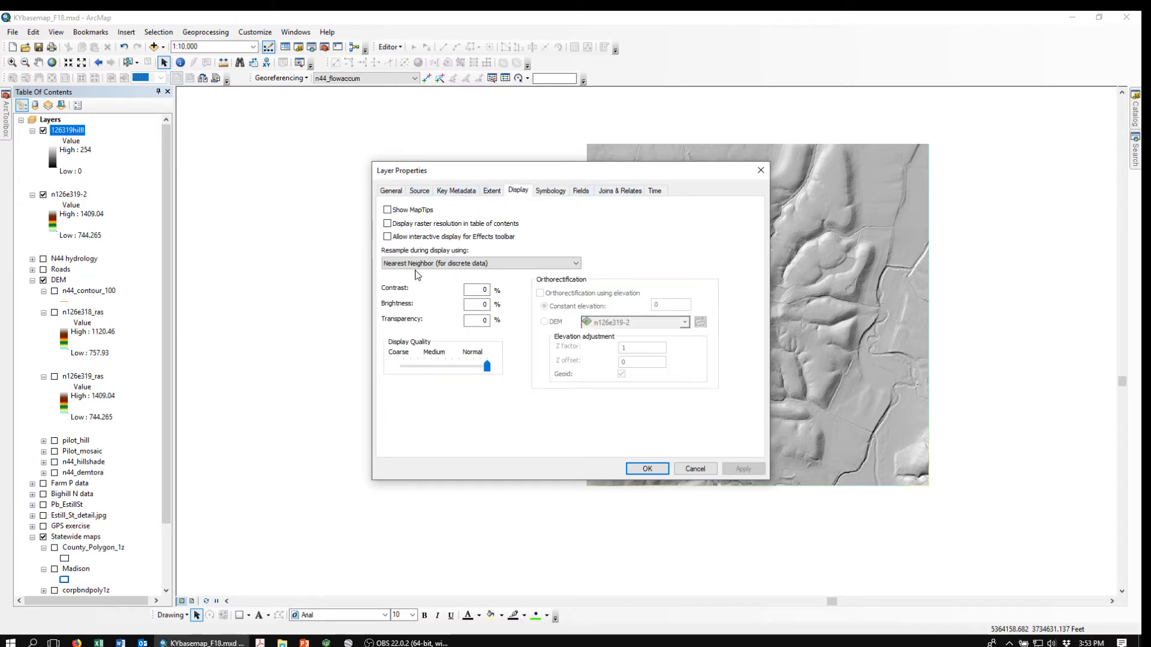
{"action": "left_click_drag", "start_coordinate": [477, 321], "coordinate": [522, 324]}
{"action": "type", "text": "50"}
{"action": "key", "text": "Return"}
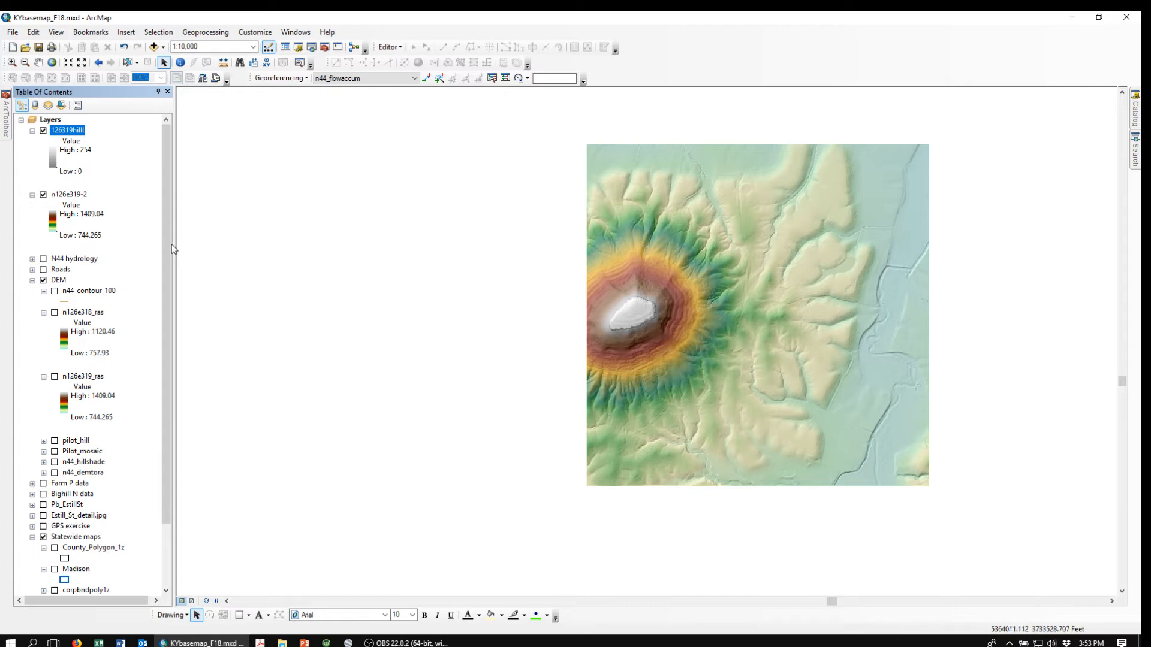
Hide the 126319hilll hillshade layer and display the adjacent n126e318_ras elevation tile.
{"action": "left_click", "coordinate": [43, 131]}
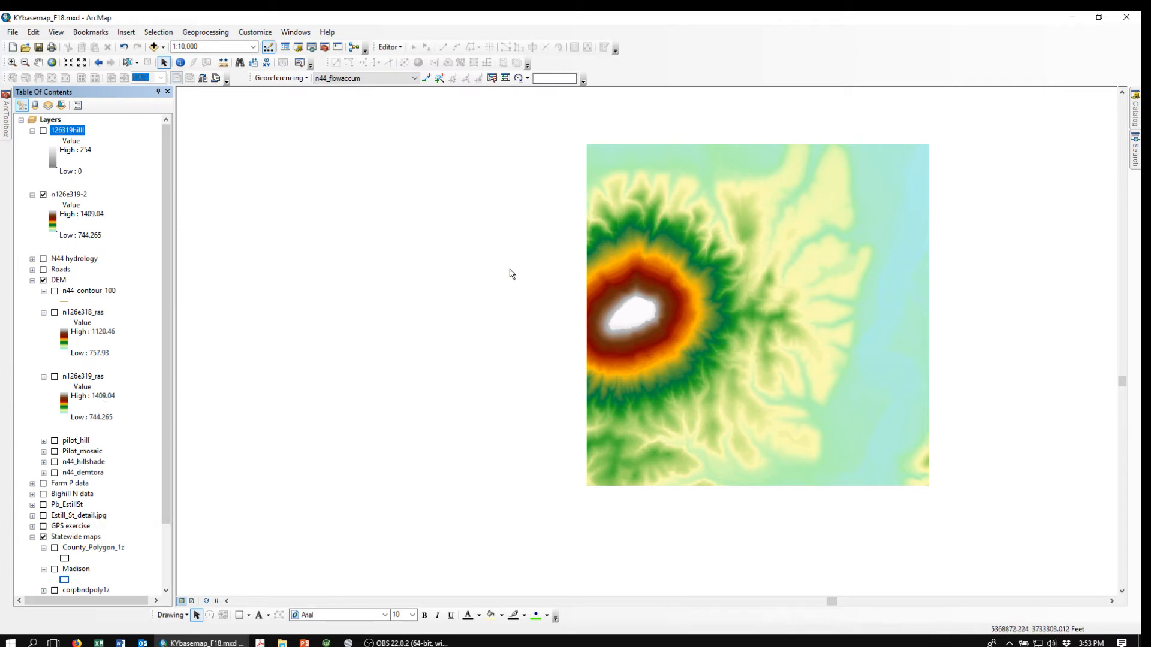
{"action": "left_click", "coordinate": [55, 312]}
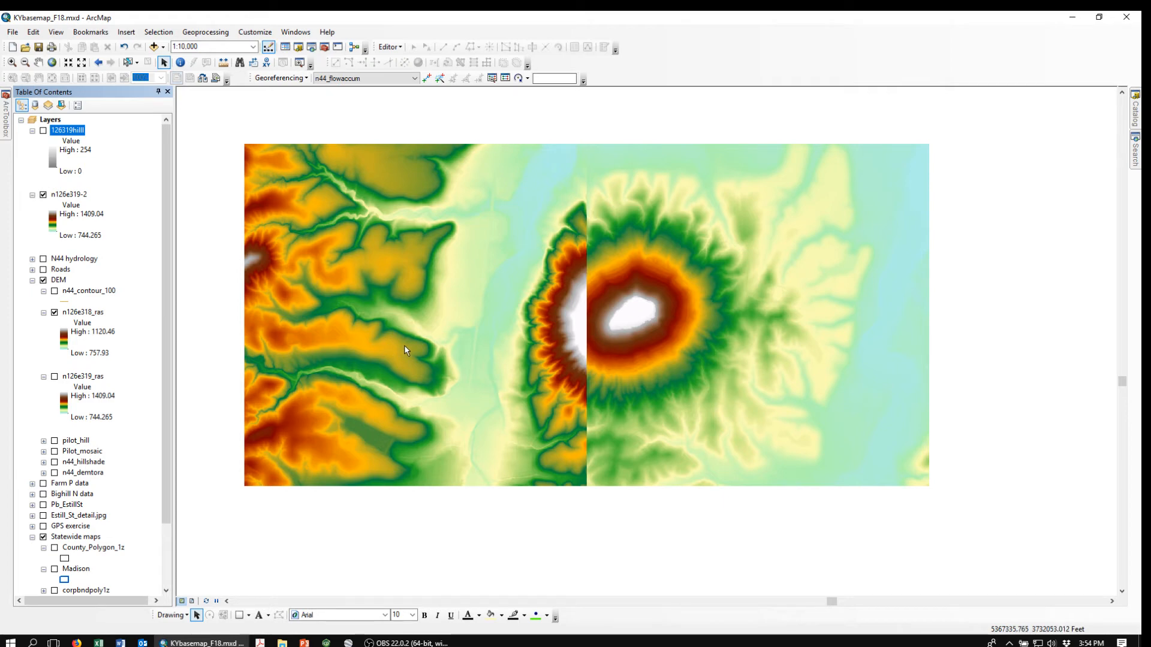
Open the Mosaic To New Raster tool from the Raster Dataset toolset in Data Management Tools.
{"action": "left_click", "coordinate": [8, 118]}
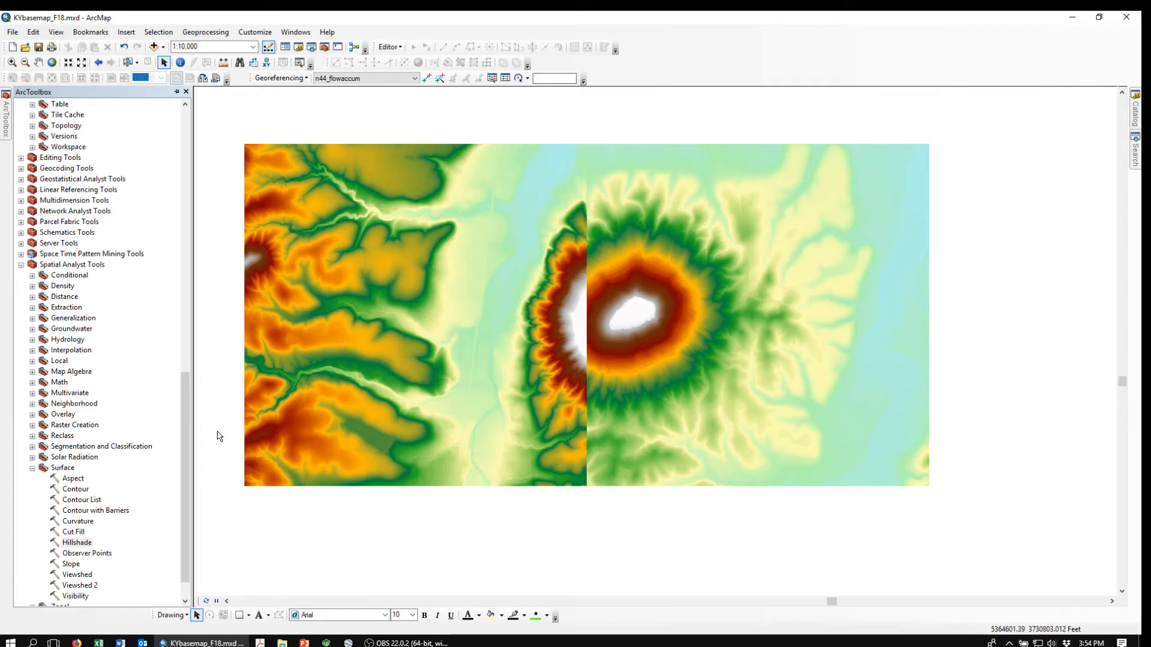
{"action": "scroll", "coordinate": [189, 412], "scroll_direction": "up", "scroll_amount": 12}
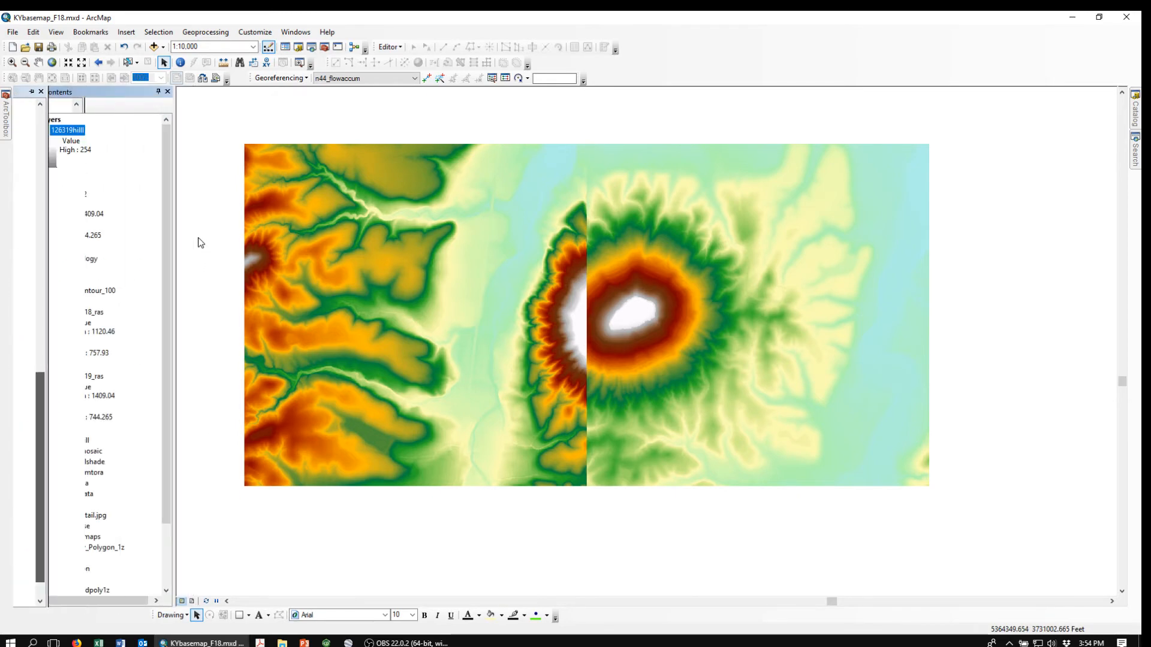
{"action": "left_click", "coordinate": [5, 130]}
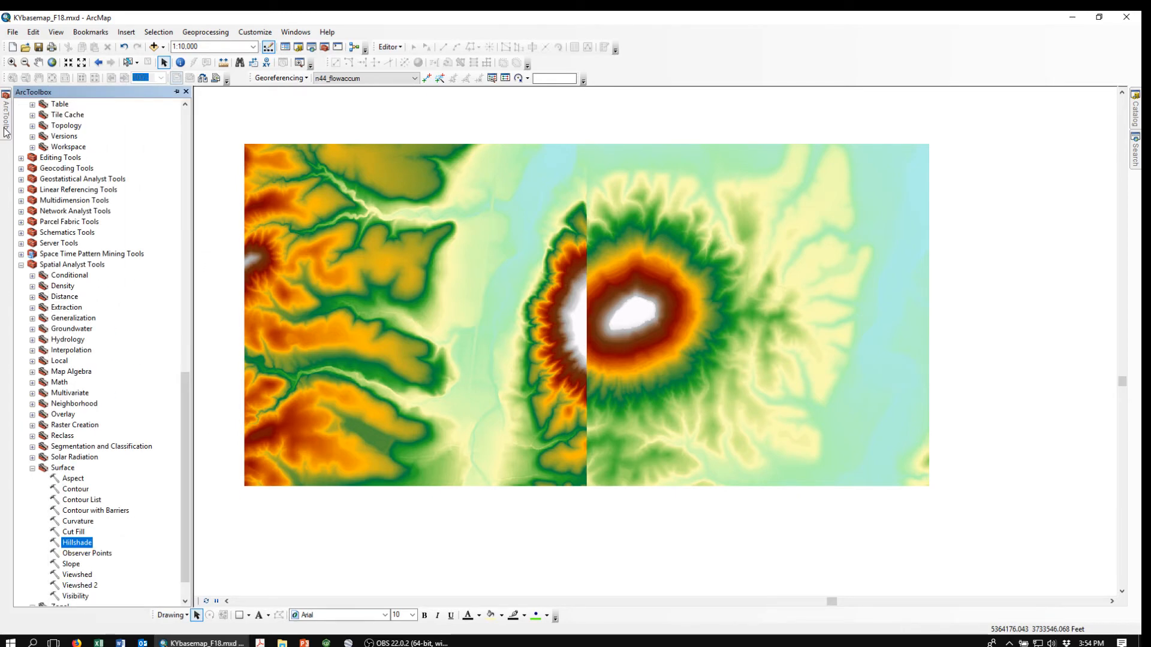
{"action": "left_click", "coordinate": [21, 264]}
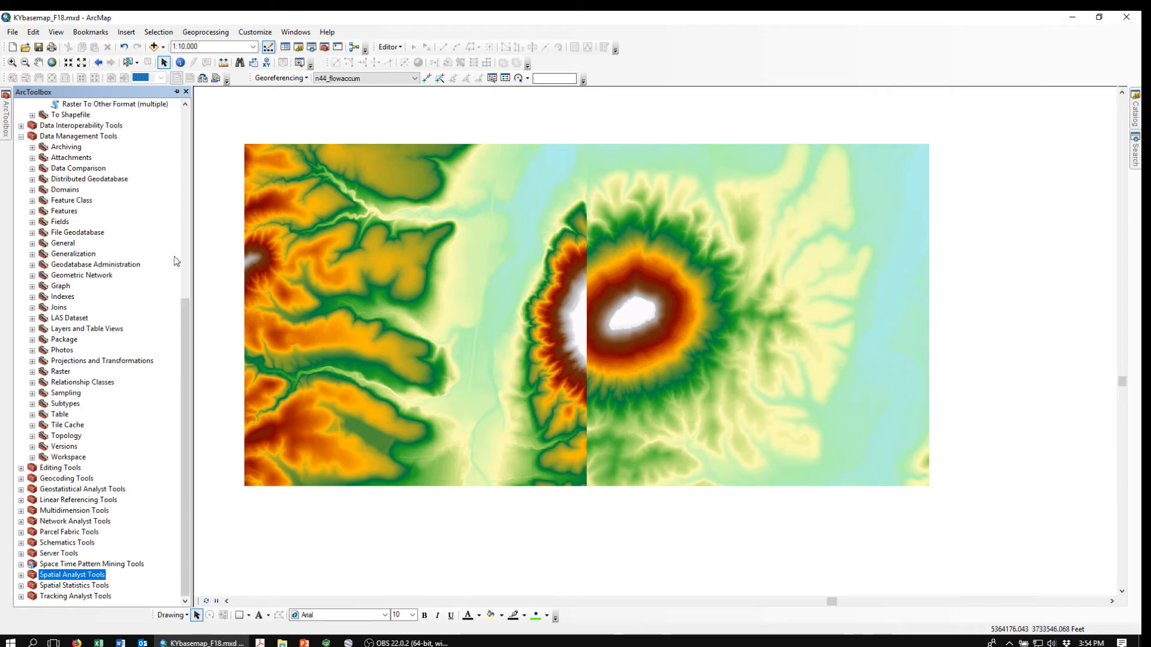
{"action": "left_click_drag", "start_coordinate": [187, 312], "coordinate": [195, 282]}
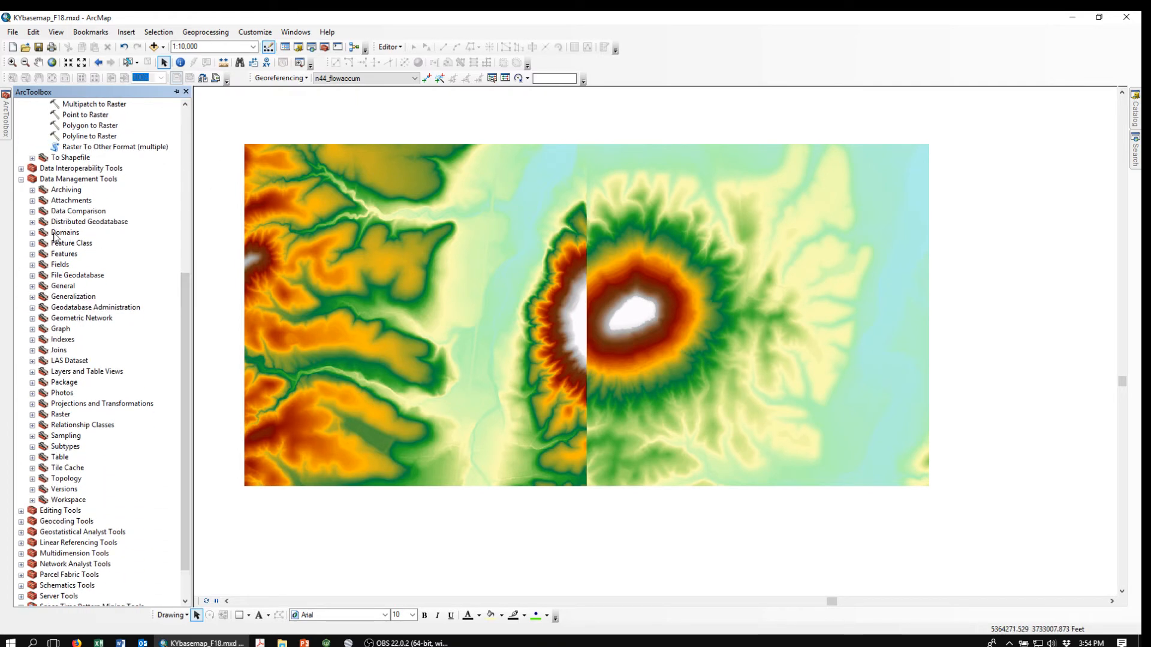
{"action": "left_click", "coordinate": [33, 414]}
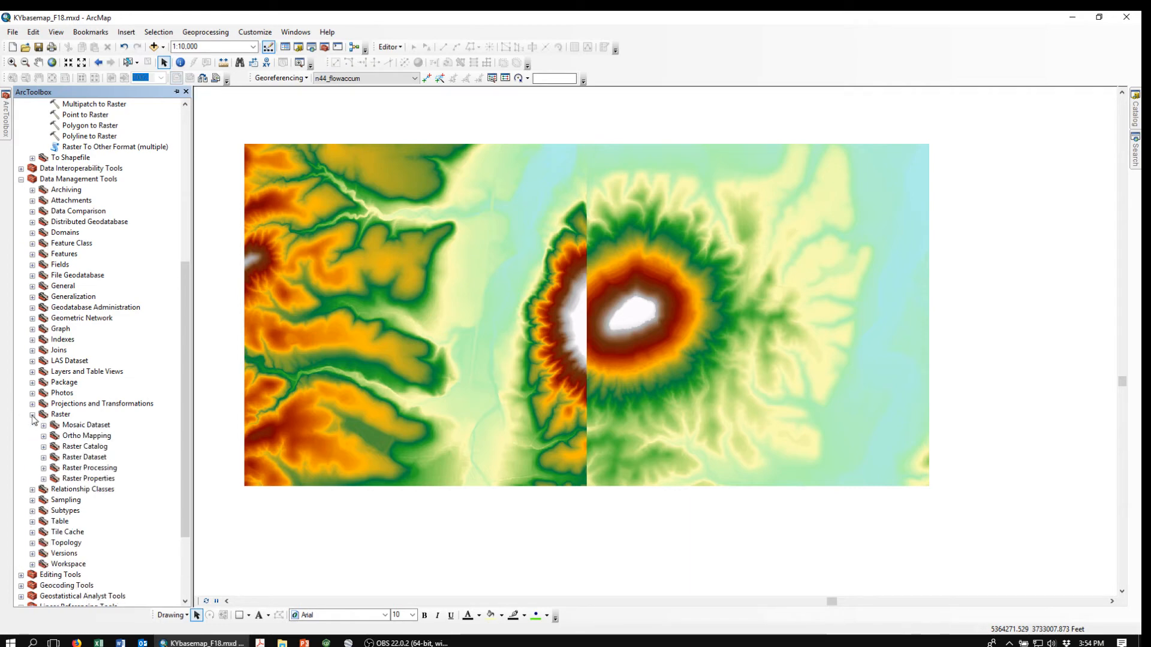
{"action": "left_click", "coordinate": [43, 458]}
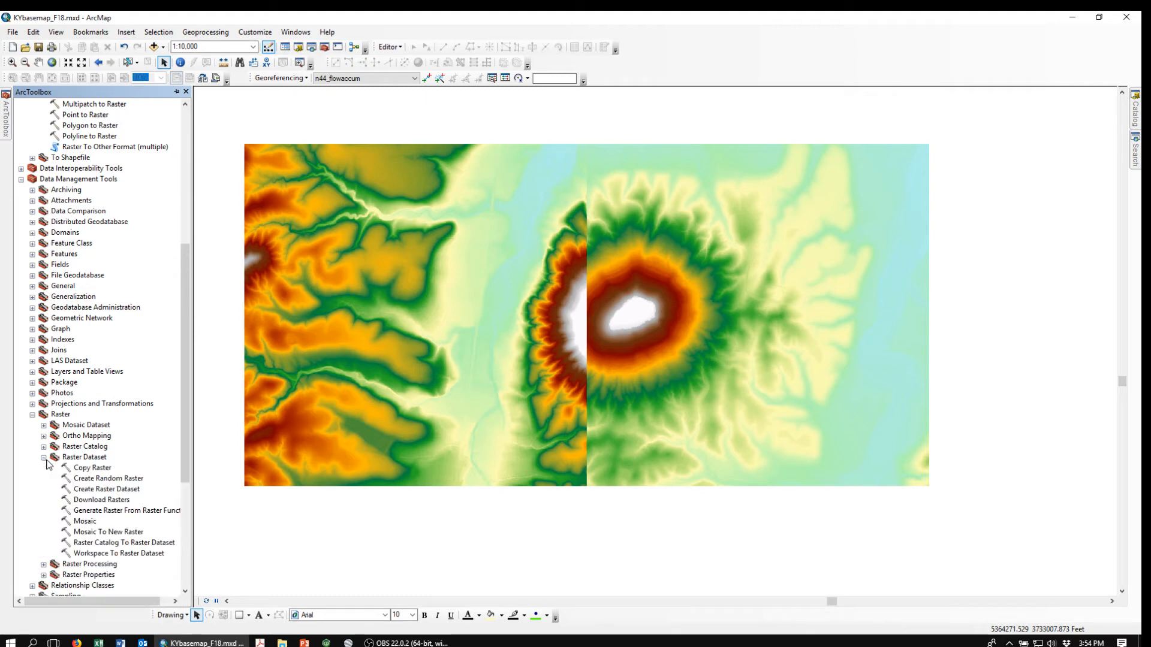
{"action": "double_click", "coordinate": [87, 533]}
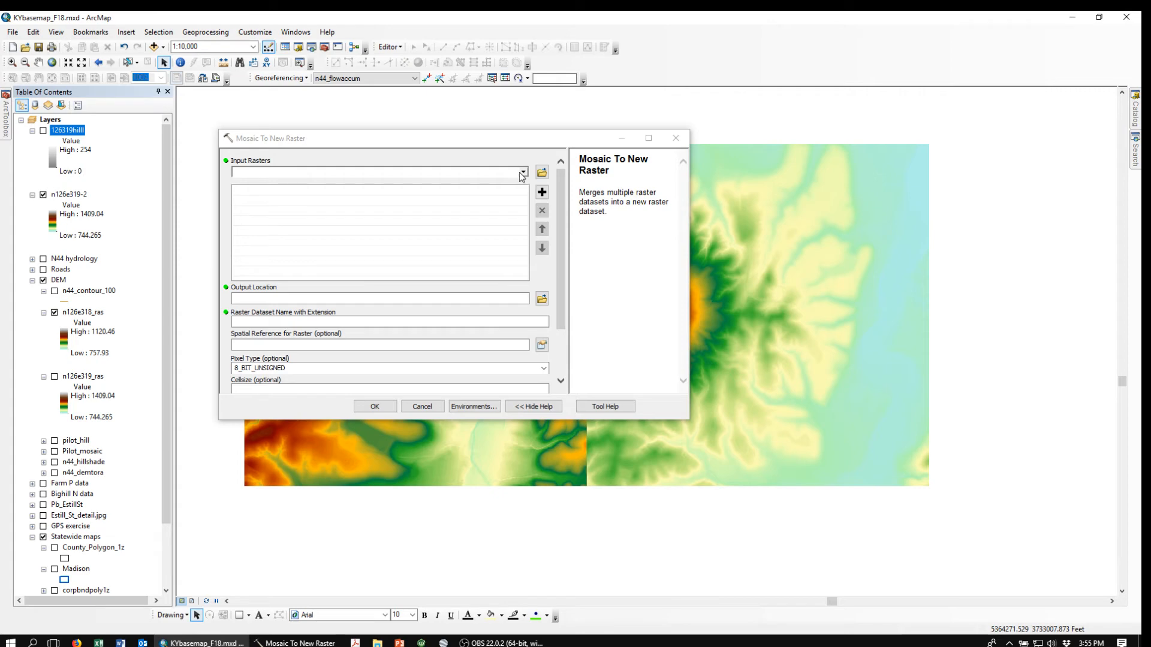
Add n126e319-2 and n126e318_ras from the DEM group as the mosaic's input rasters.
{"action": "left_click", "coordinate": [524, 172]}
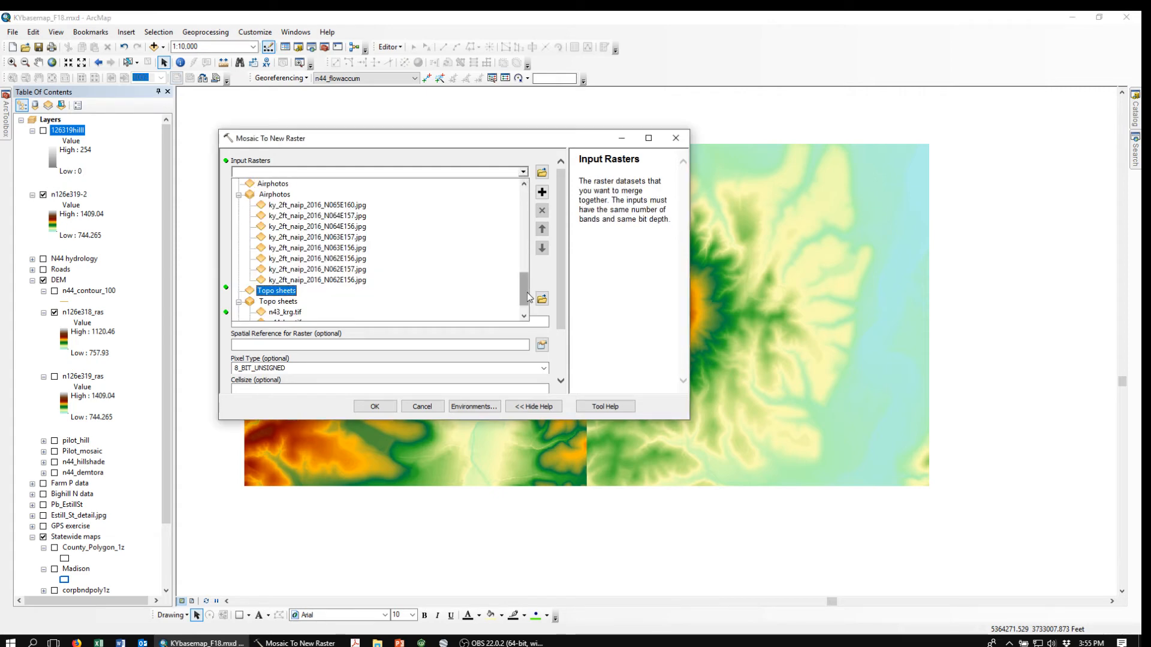
{"action": "left_click_drag", "start_coordinate": [523, 288], "coordinate": [536, 207]}
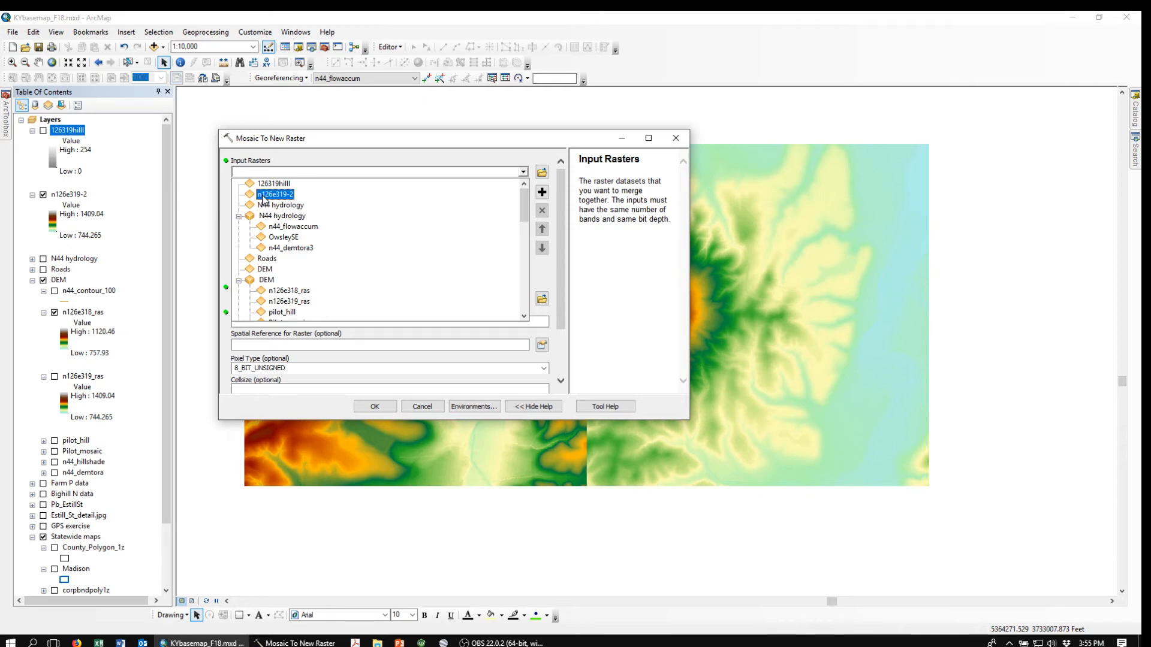
{"action": "left_click", "coordinate": [264, 200]}
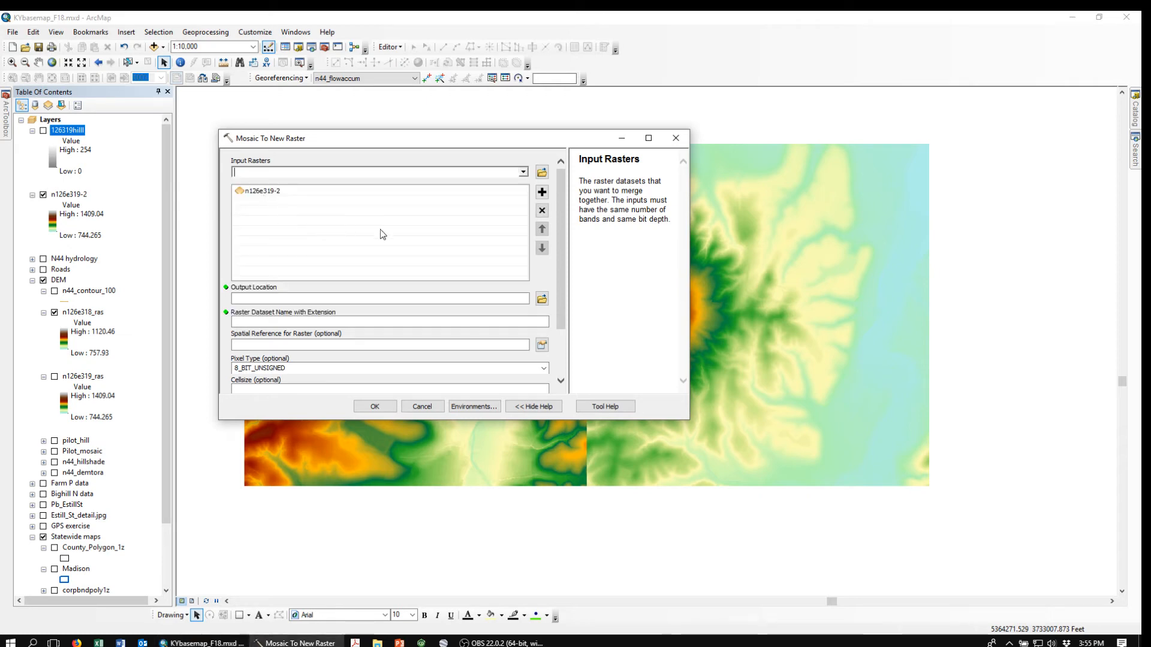
{"action": "left_click", "coordinate": [523, 173]}
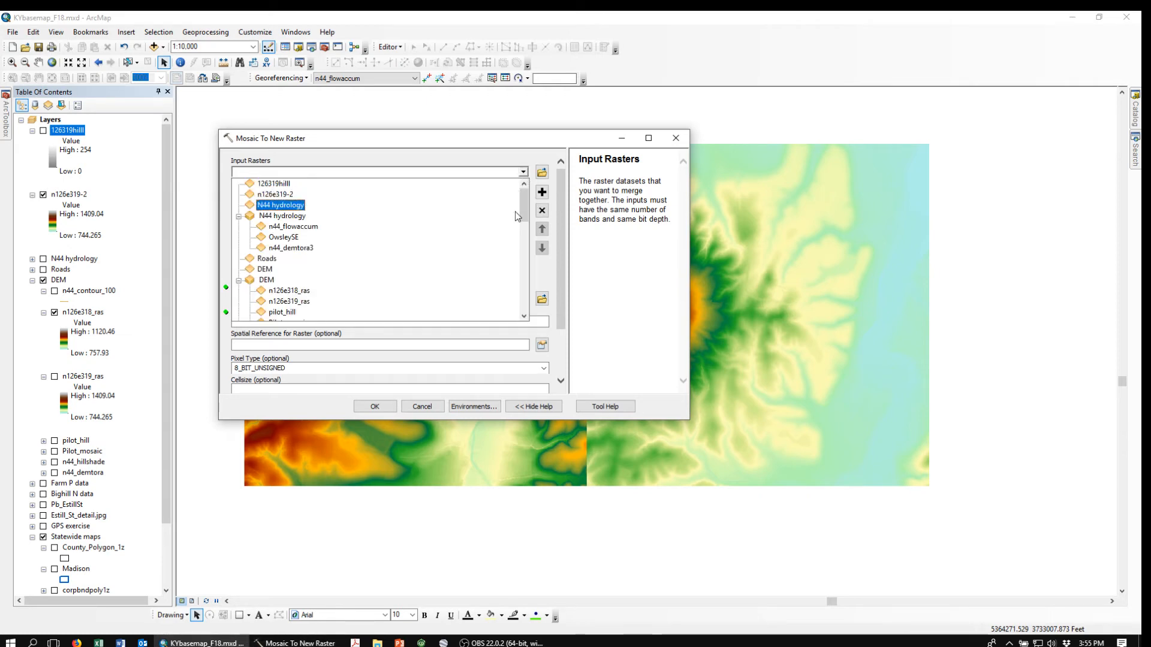
{"action": "left_click", "coordinate": [281, 292]}
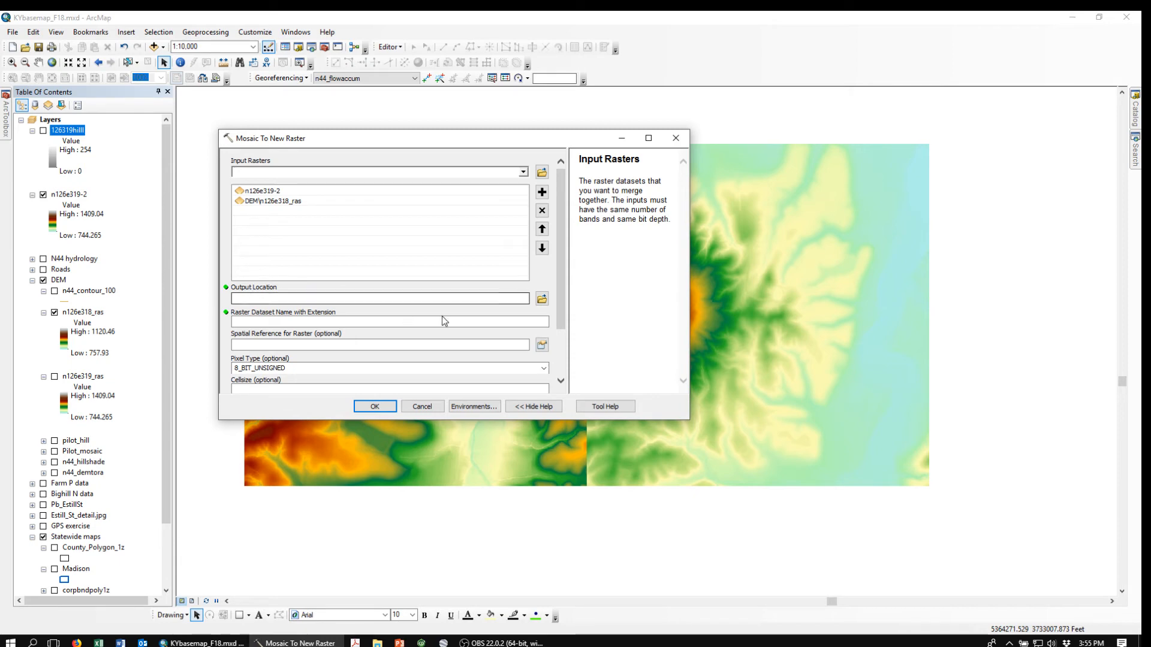
Allow the ActiveX interaction and set the mosaic's output location to the DEM2 folder in gisclass.
{"action": "left_click", "coordinate": [541, 298]}
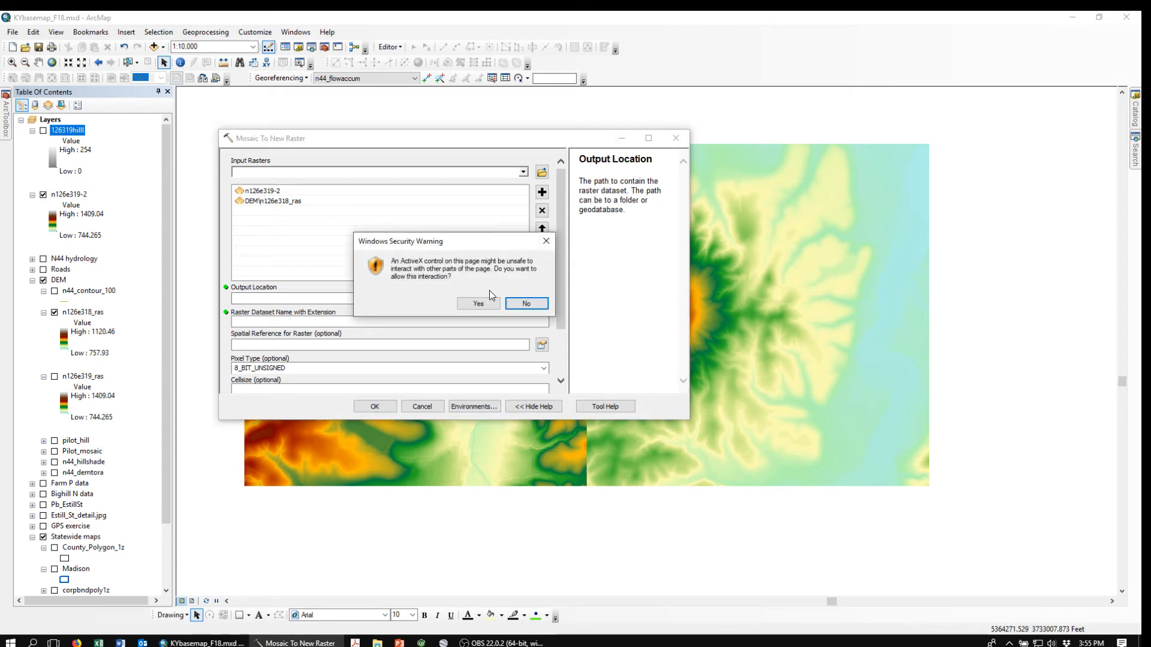
{"action": "left_click", "coordinate": [478, 304]}
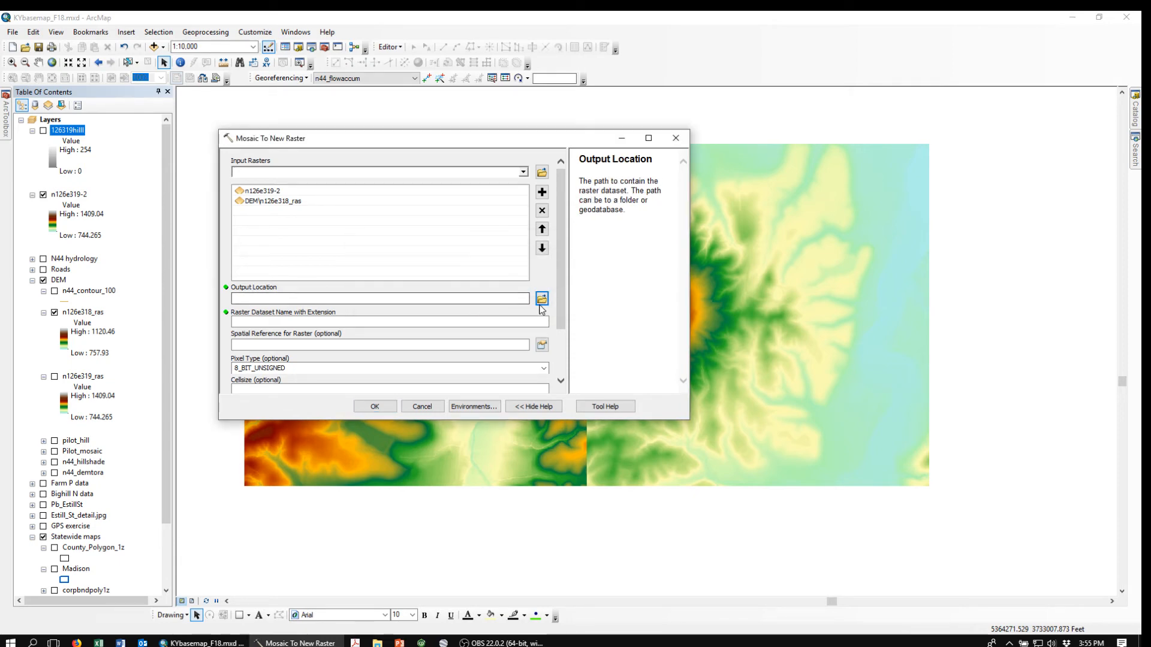
{"action": "left_click", "coordinate": [538, 299]}
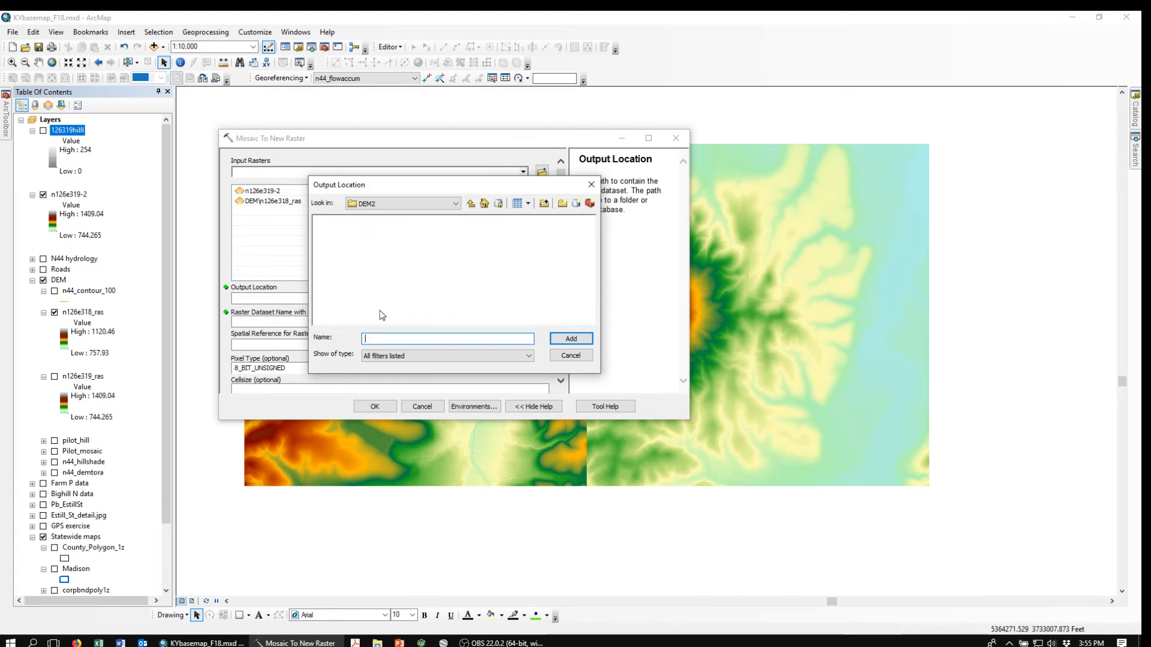
{"action": "left_click", "coordinate": [395, 207]}
{"action": "left_click", "coordinate": [372, 204]}
{"action": "left_click", "coordinate": [455, 204]}
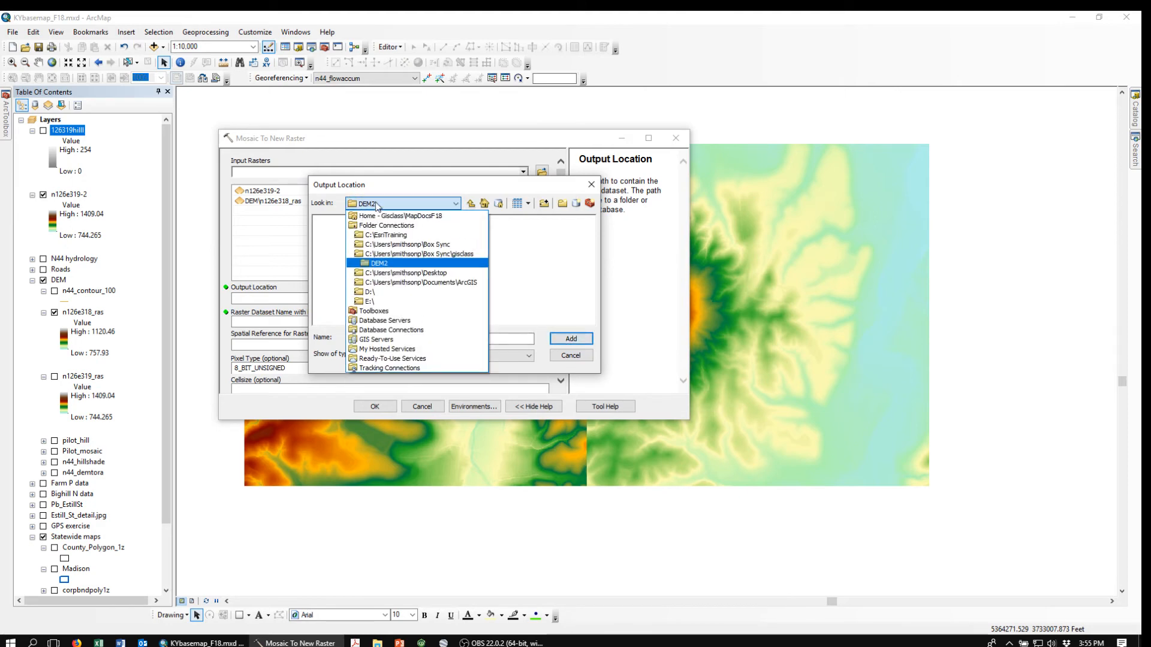
{"action": "left_click", "coordinate": [470, 204]}
{"action": "left_click", "coordinate": [471, 203]}
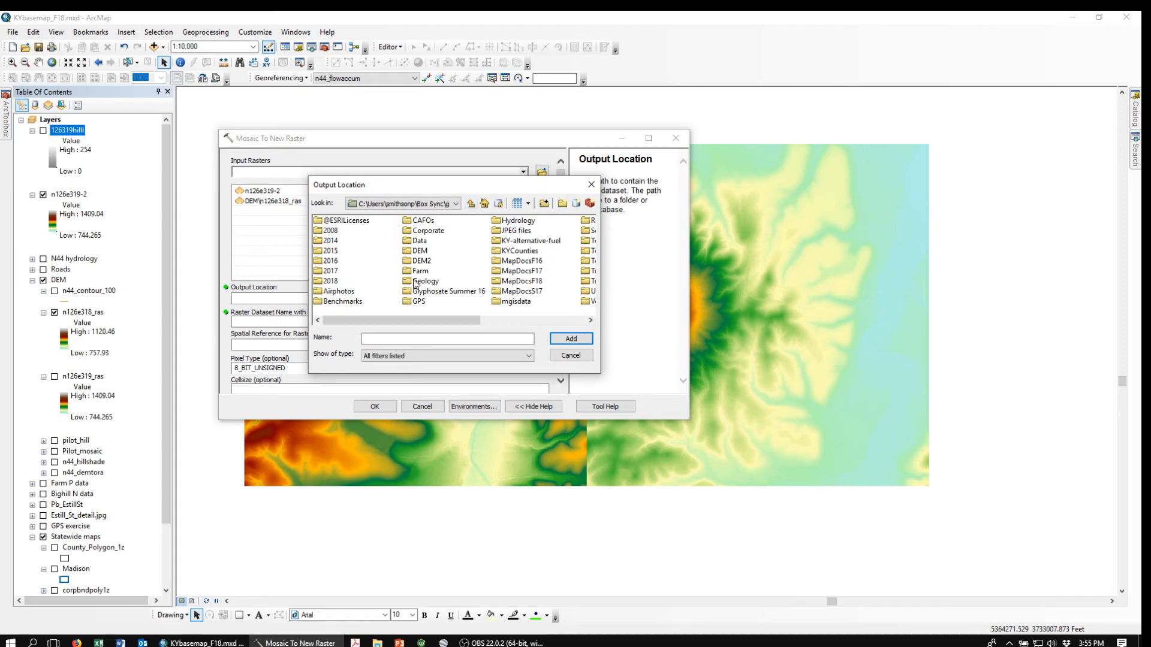
{"action": "double_click", "coordinate": [418, 262]}
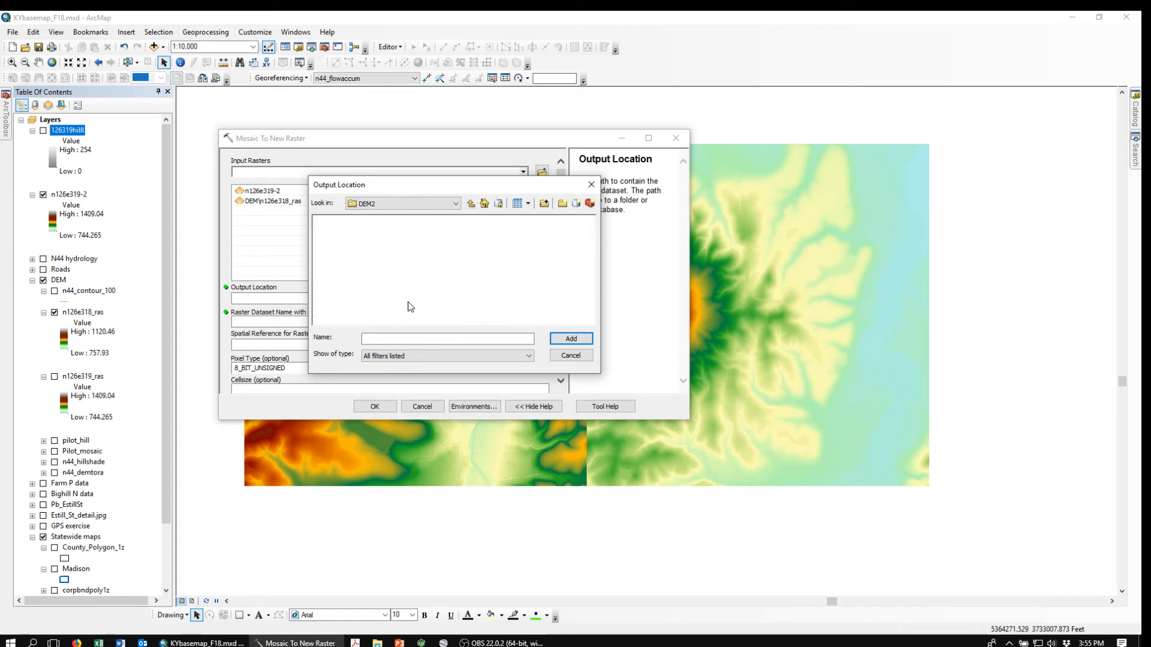
{"action": "left_click", "coordinate": [470, 204]}
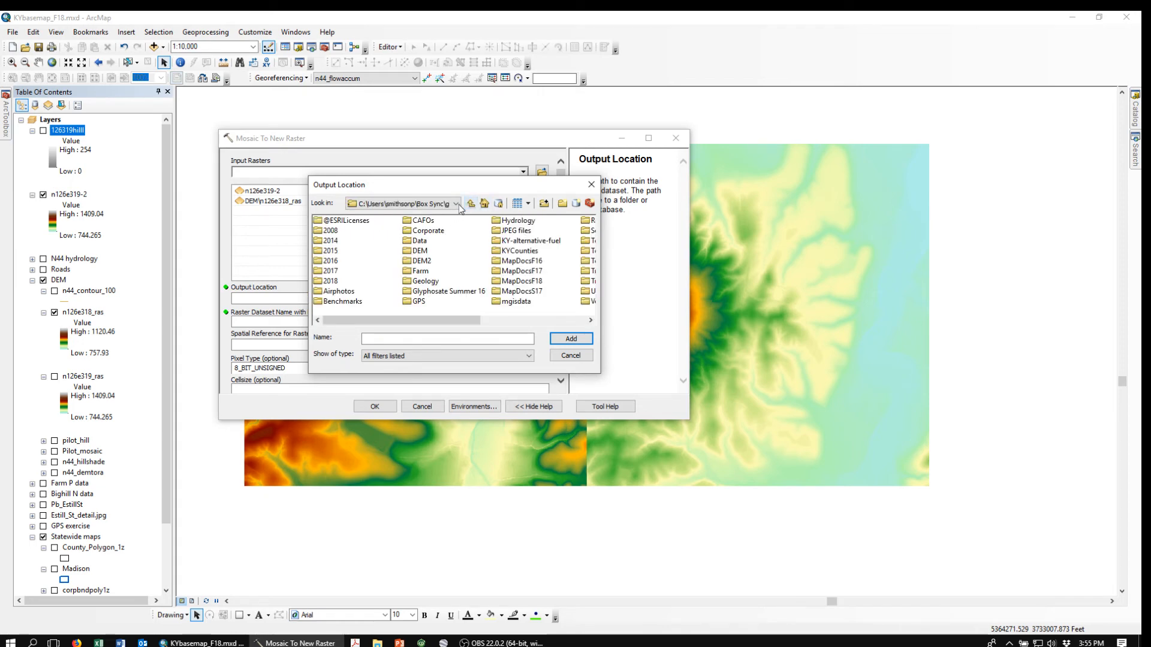
{"action": "left_click", "coordinate": [419, 261]}
{"action": "left_click", "coordinate": [571, 339]}
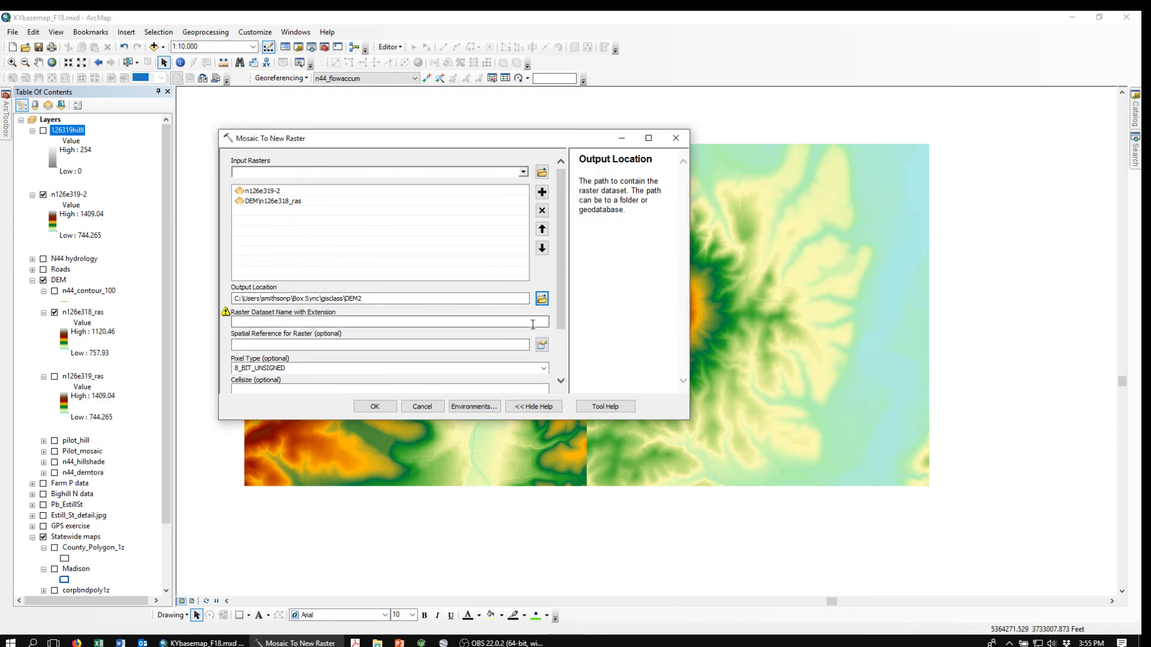
Name the mosaic's output raster dataset pilot_mosaic_2.
{"action": "left_click", "coordinate": [396, 322]}
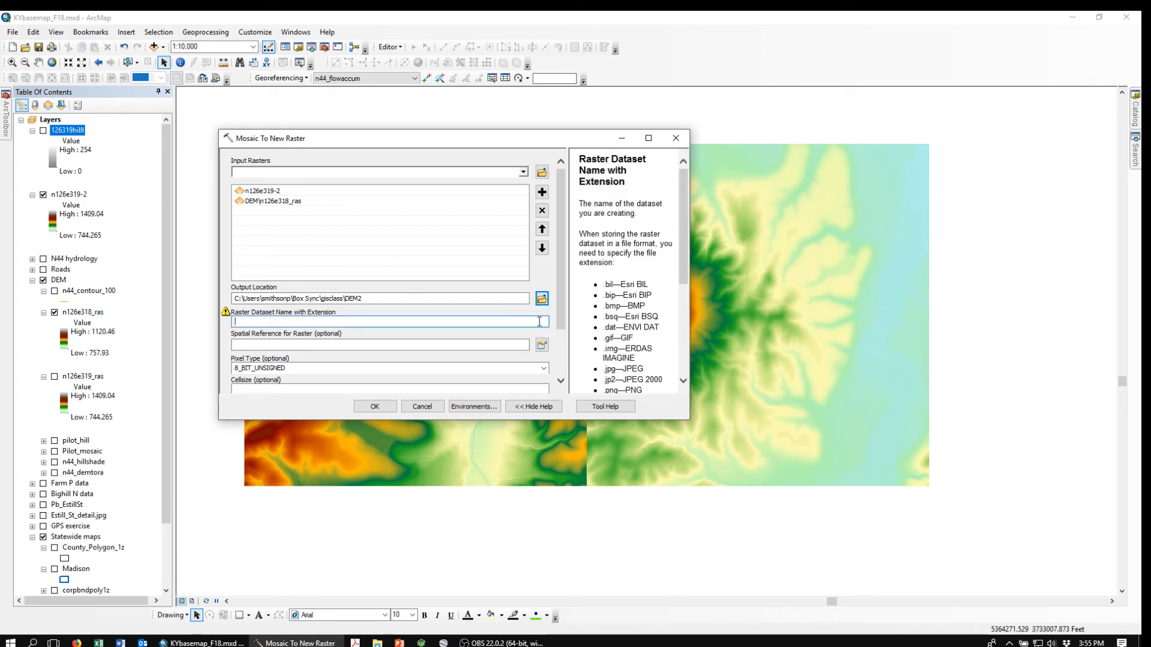
{"action": "type", "text": "pilot_mo"}
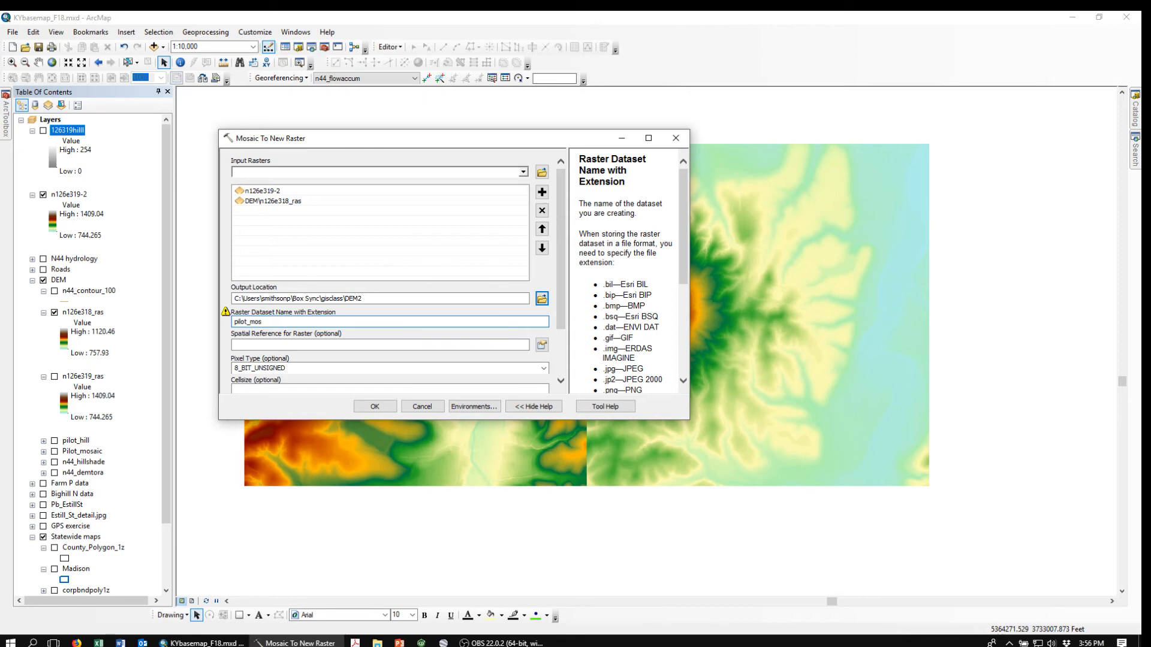
{"action": "key", "text": "BackSpace"}
{"action": "type", "text": "aic_2"}
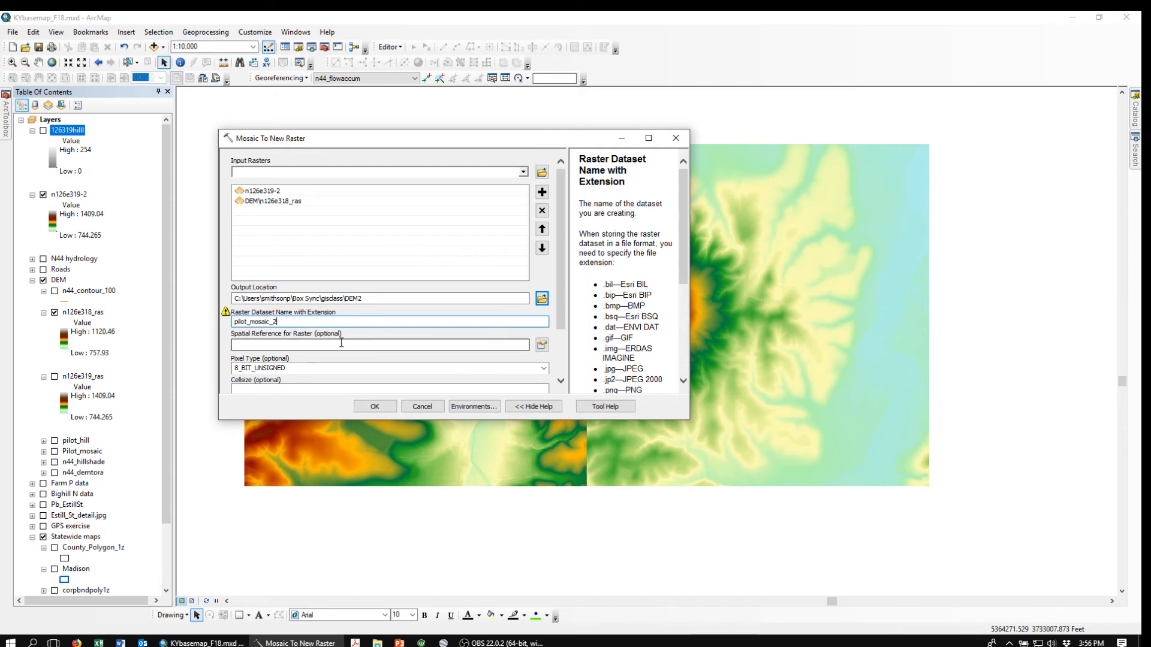
Set the mosaic's cell size to 5 and its number of bands to 1.
{"action": "left_click", "coordinate": [316, 388]}
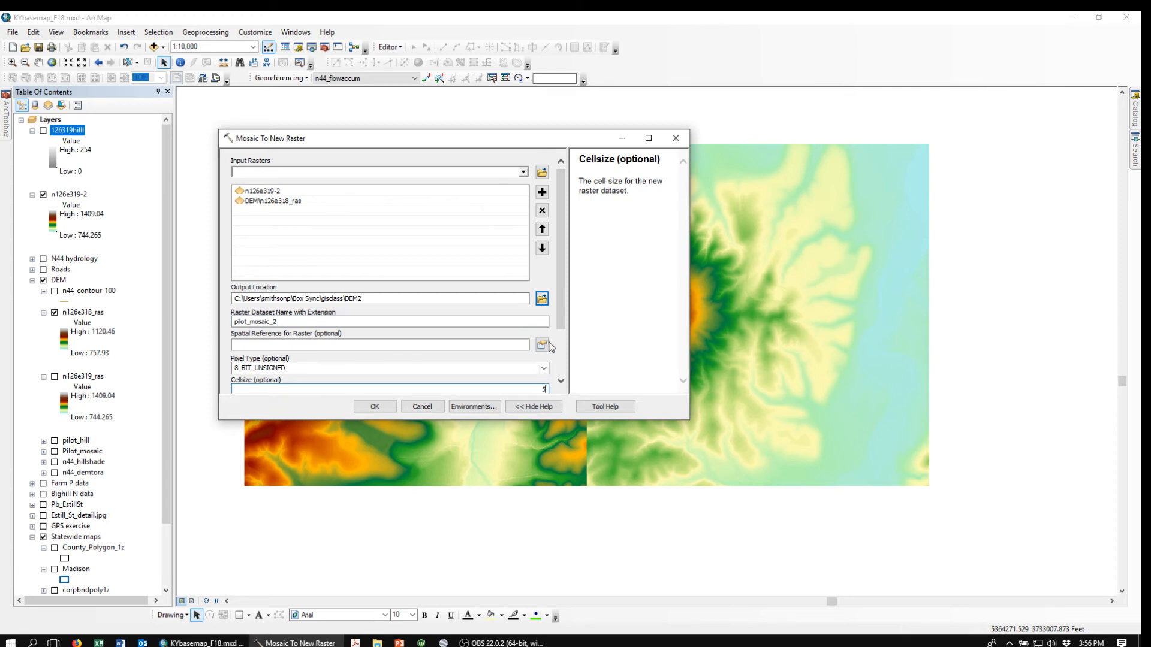
{"action": "scroll", "coordinate": [558, 333], "scroll_direction": "down", "scroll_amount": 3}
{"action": "left_click_drag", "start_coordinate": [557, 329], "coordinate": [549, 364]}
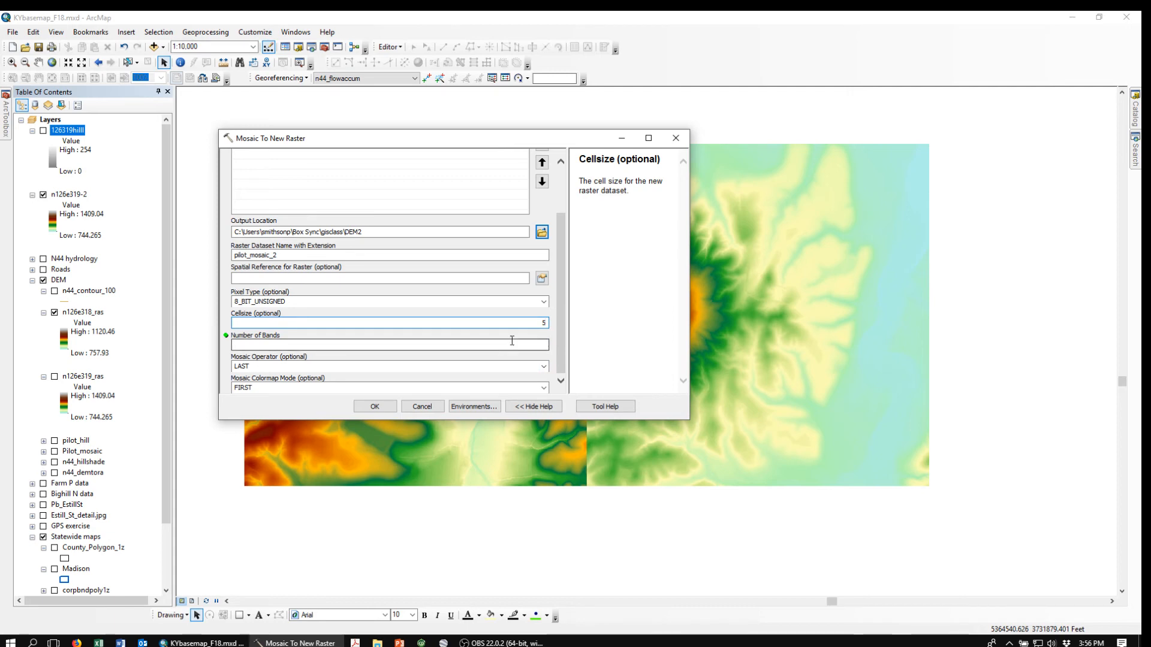
{"action": "left_click", "coordinate": [544, 343]}
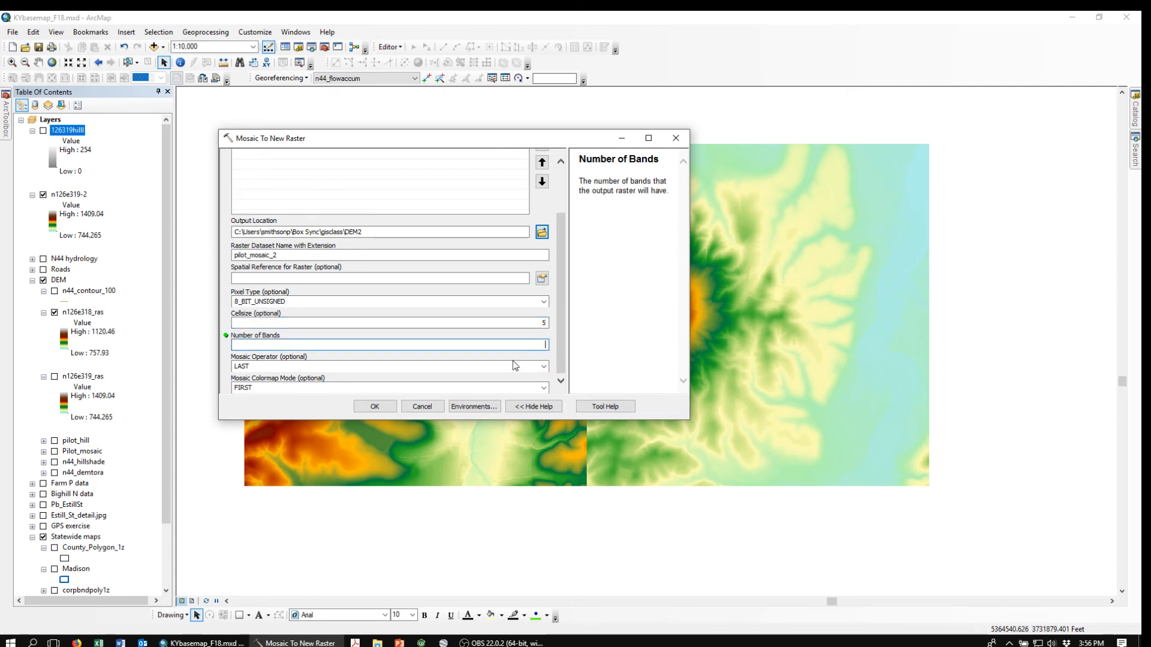
{"action": "type", "text": "1"}
{"action": "scroll", "coordinate": [560, 341], "scroll_direction": "up", "scroll_amount": 3}
{"action": "scroll", "coordinate": [556, 343], "scroll_direction": "down", "scroll_amount": 1}
{"action": "scroll", "coordinate": [556, 343], "scroll_direction": "down", "scroll_amount": 2}
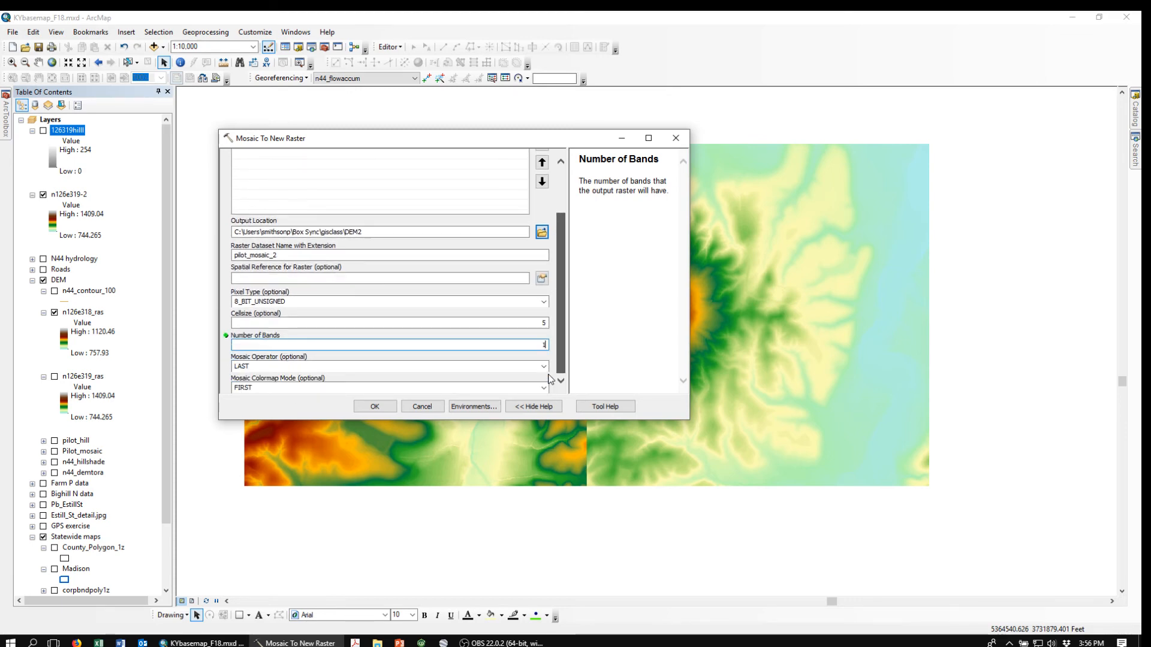
{"action": "scroll", "coordinate": [559, 288], "scroll_direction": "up", "scroll_amount": 3}
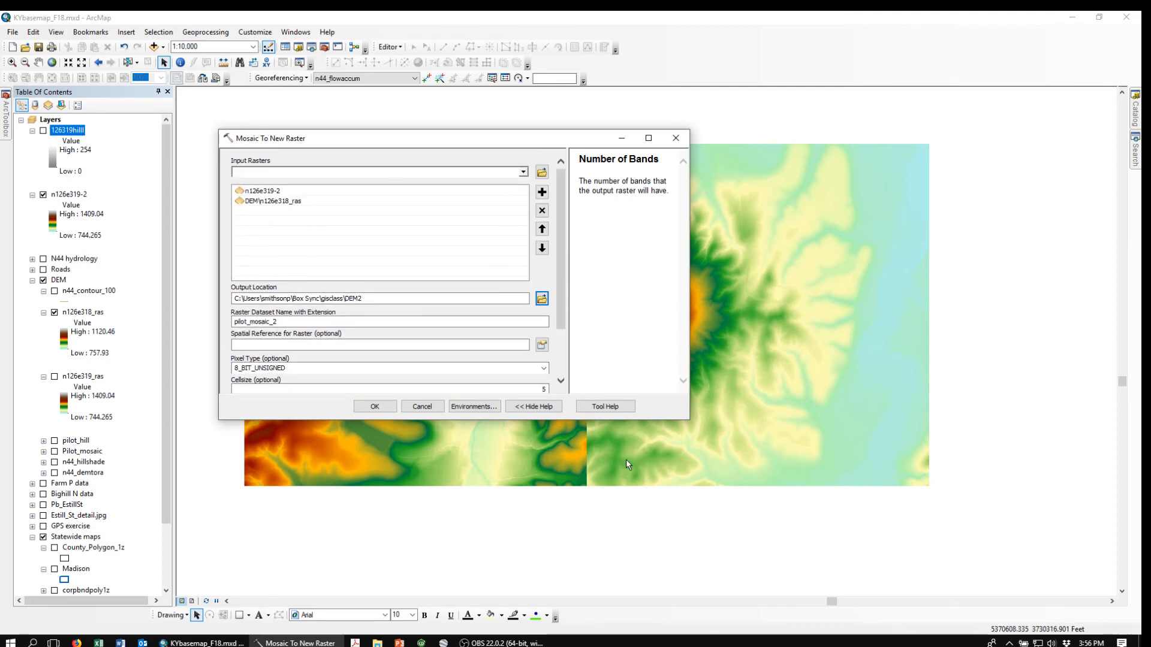
Open and close the tool's help, and shorten the output raster dataset name to pilot_mos.
{"action": "left_click", "coordinate": [603, 410]}
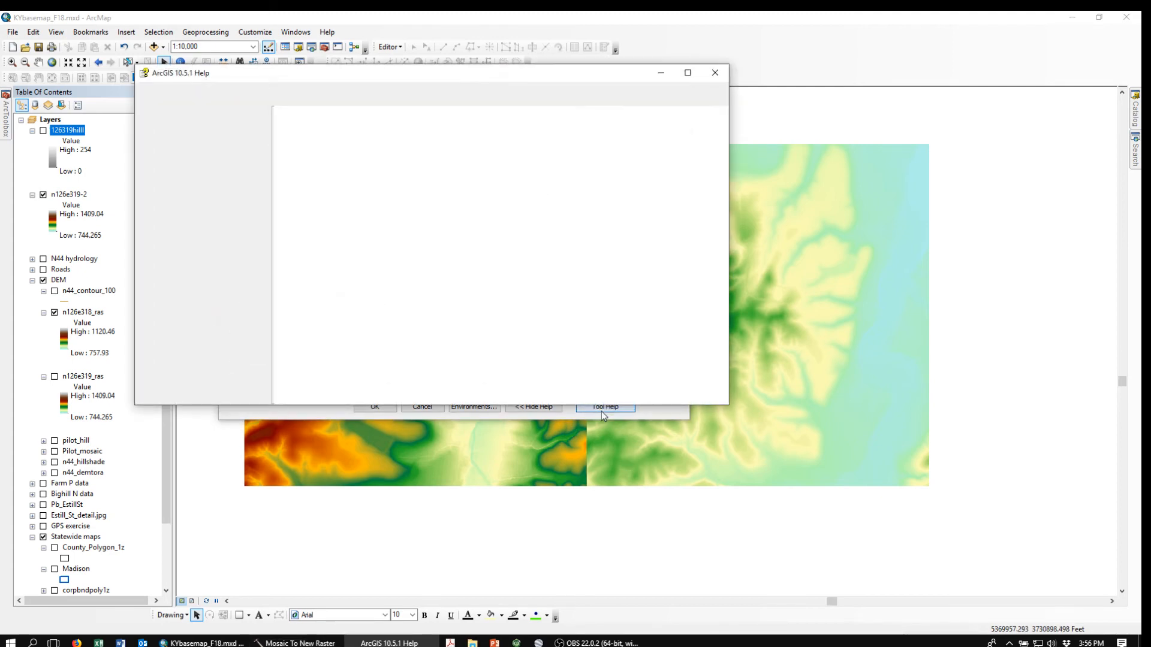
{"action": "left_click", "coordinate": [715, 74]}
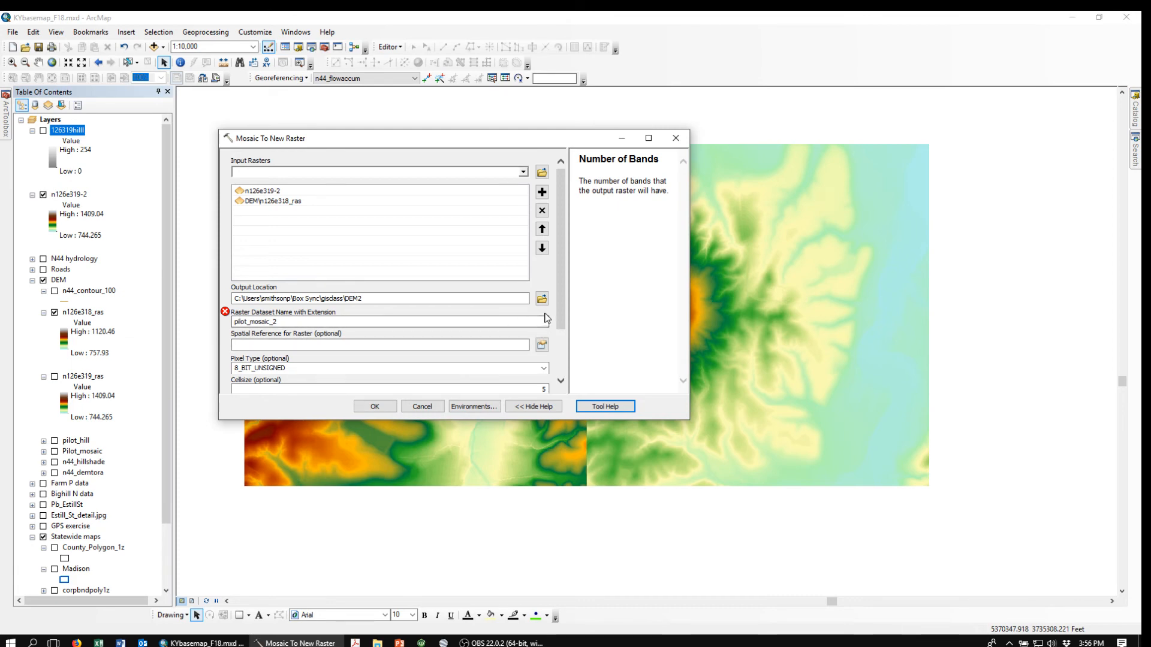
{"action": "left_click", "coordinate": [516, 321]}
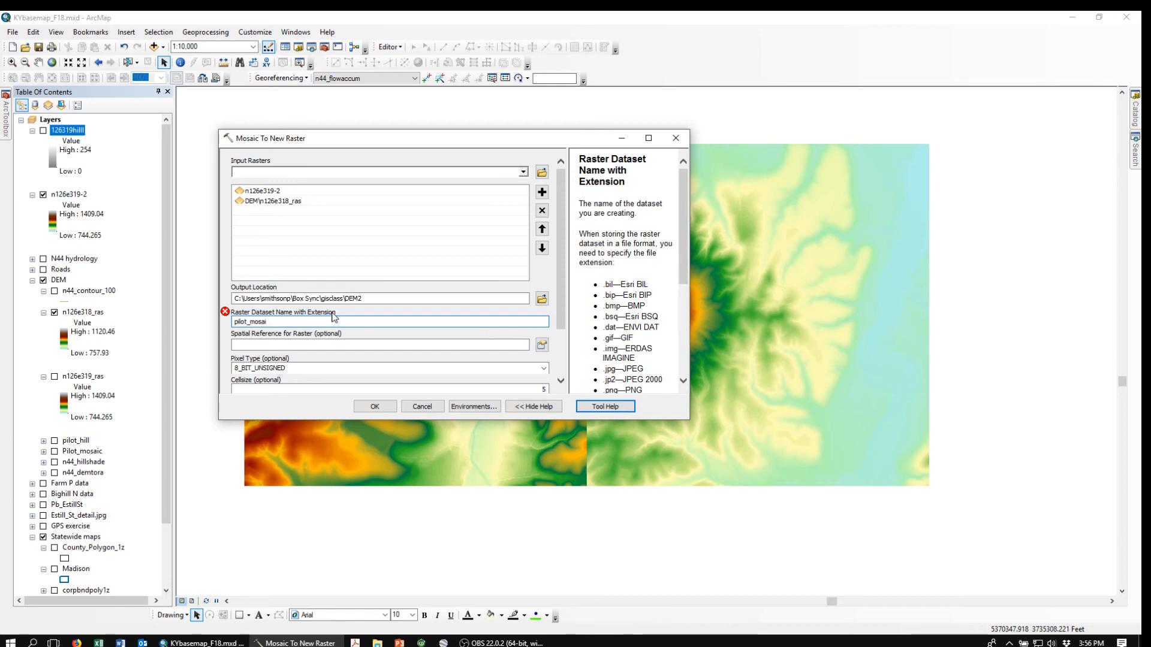
{"action": "key", "text": "BackSpace"}
{"action": "key", "text": "BackSpace"}
Consult the Mosaic To New Raster help on usage and the file extensions for the raster dataset name.
{"action": "left_click", "coordinate": [602, 406]}
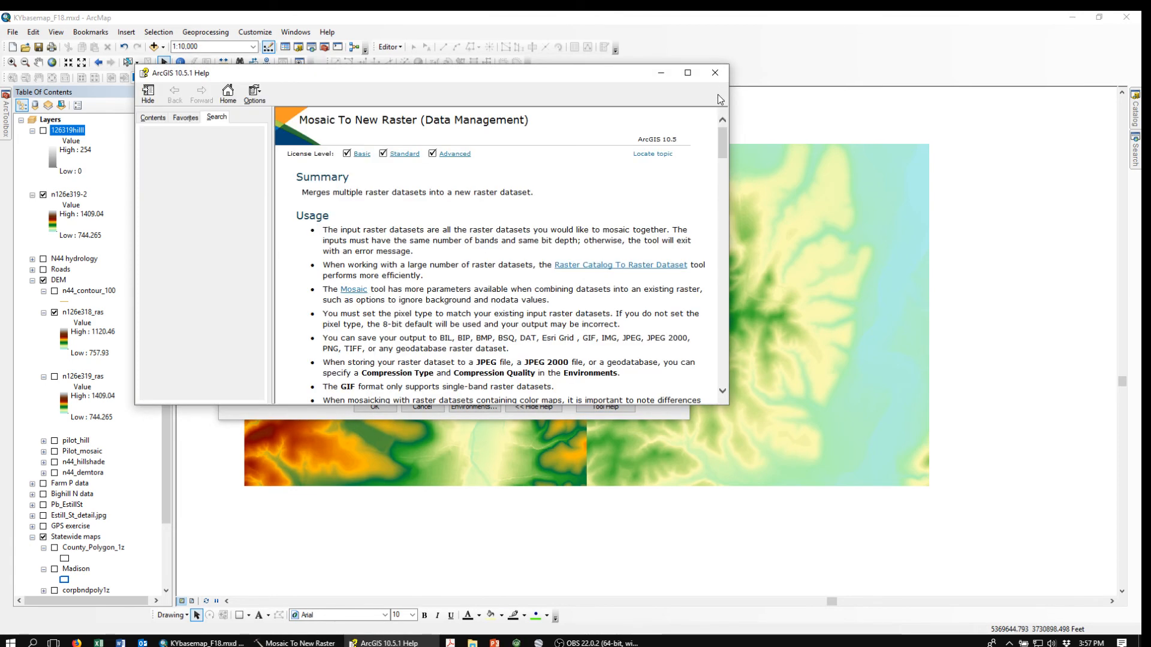
{"action": "left_click", "coordinate": [713, 69]}
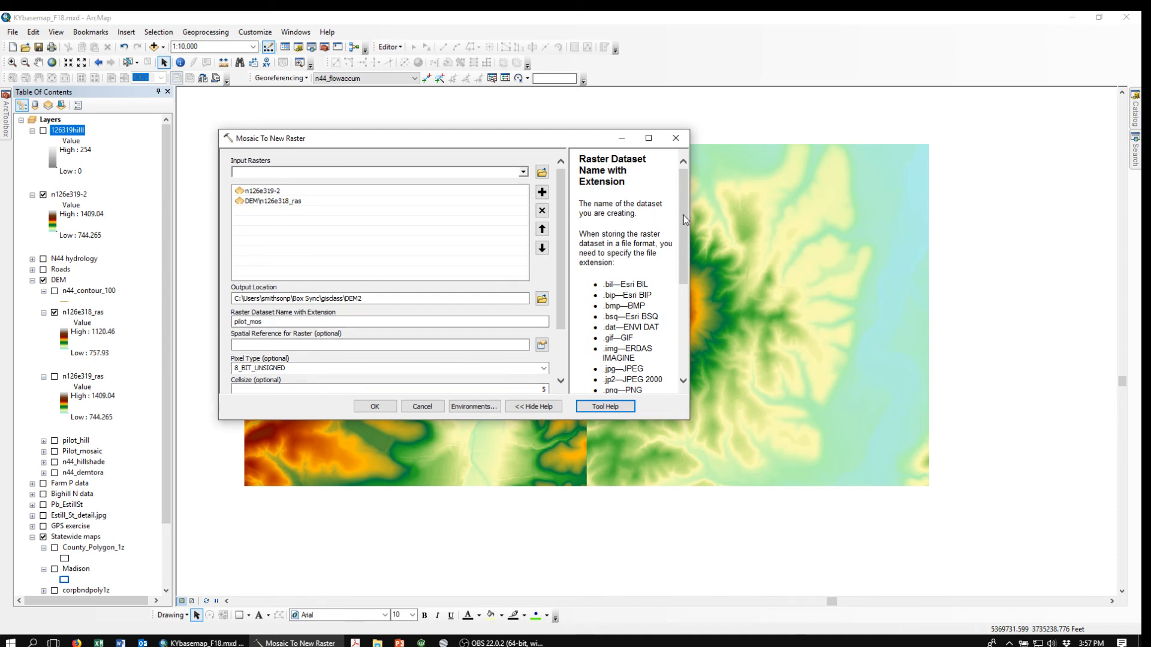
{"action": "left_click_drag", "start_coordinate": [684, 216], "coordinate": [687, 255]}
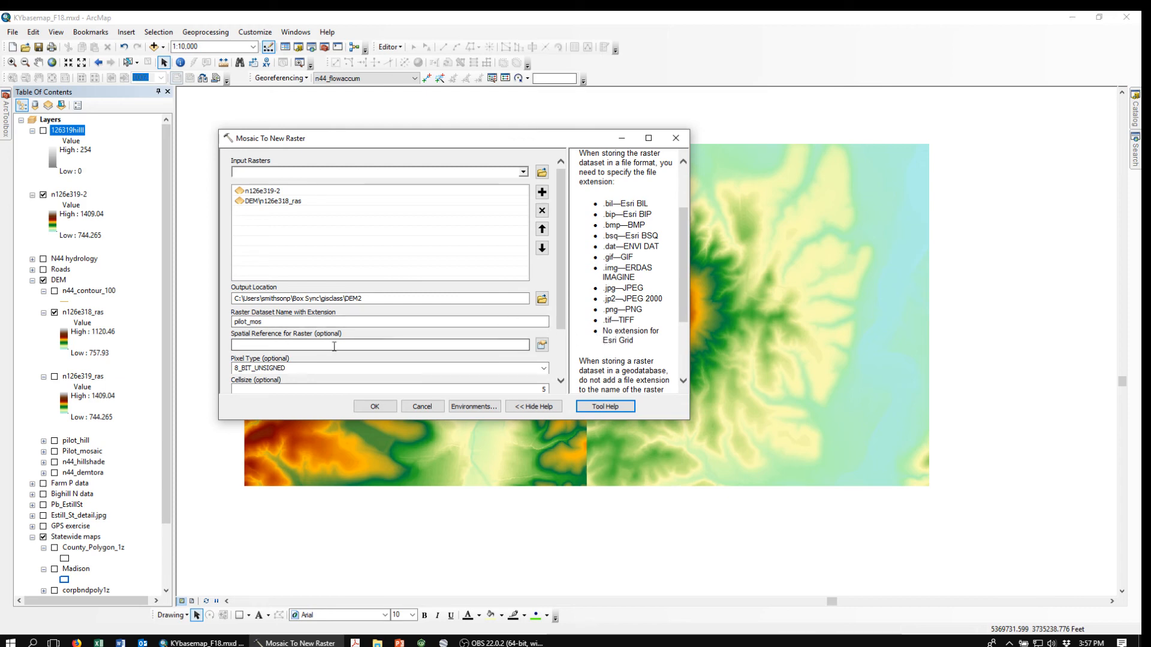
Run Mosaic To New Raster with the entered settings to build pilot_mos from the two DEM tiles, and dismiss the completion report.
{"action": "left_click_drag", "start_coordinate": [562, 294], "coordinate": [563, 373]}
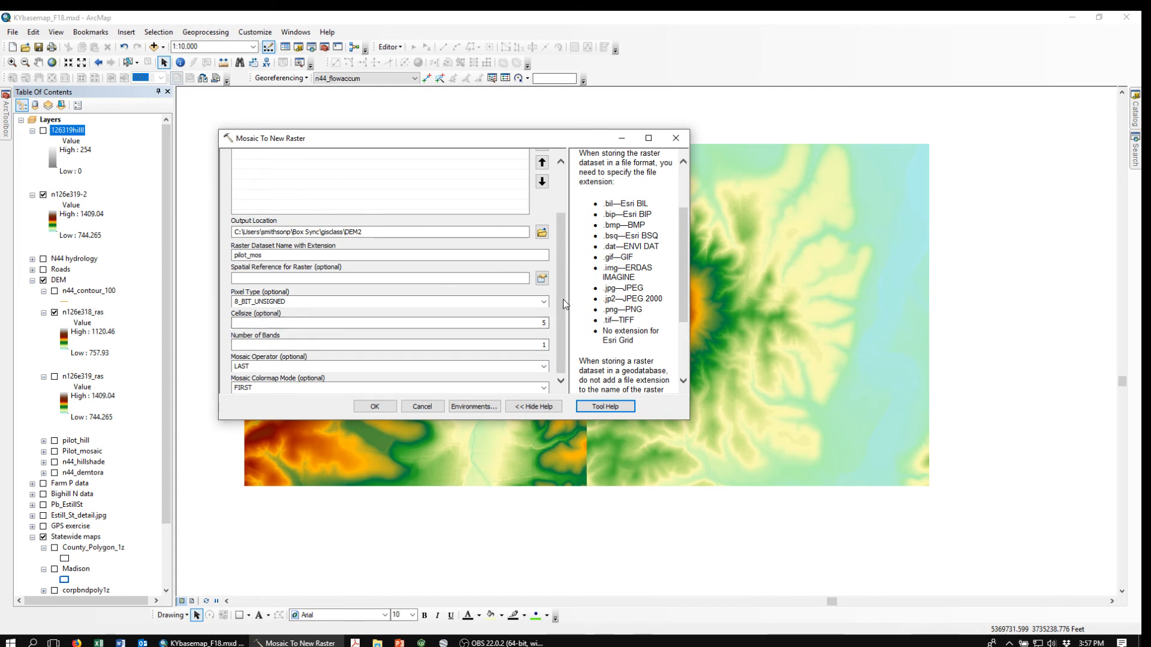
{"action": "left_click_drag", "start_coordinate": [563, 300], "coordinate": [561, 345]}
{"action": "left_click", "coordinate": [376, 407]}
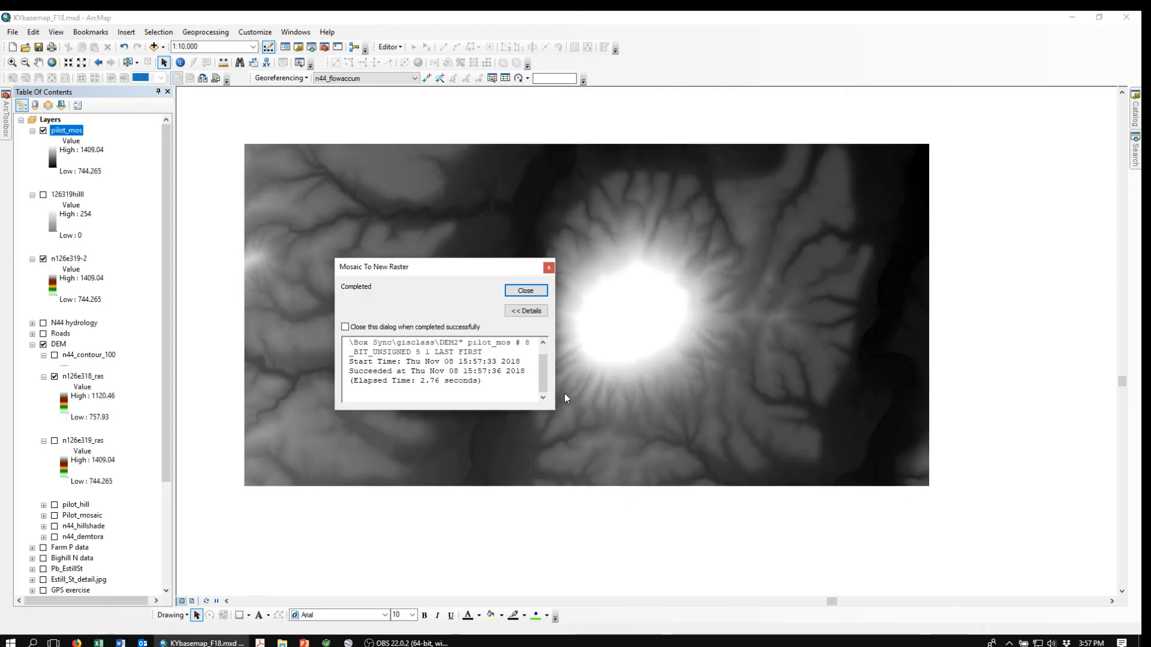
{"action": "left_click", "coordinate": [525, 291]}
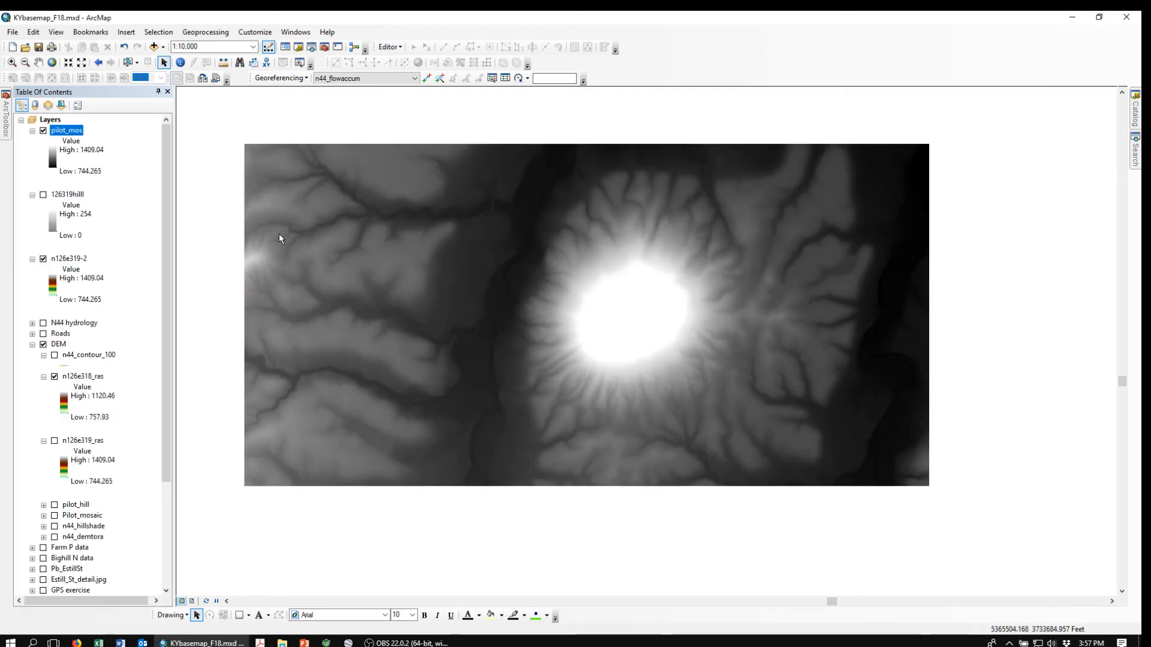
Symbolize the pilot_mos layer with the stretched multicolour elevation ramp running from light blue through green, orange and brown to white.
{"action": "double_click", "coordinate": [66, 132]}
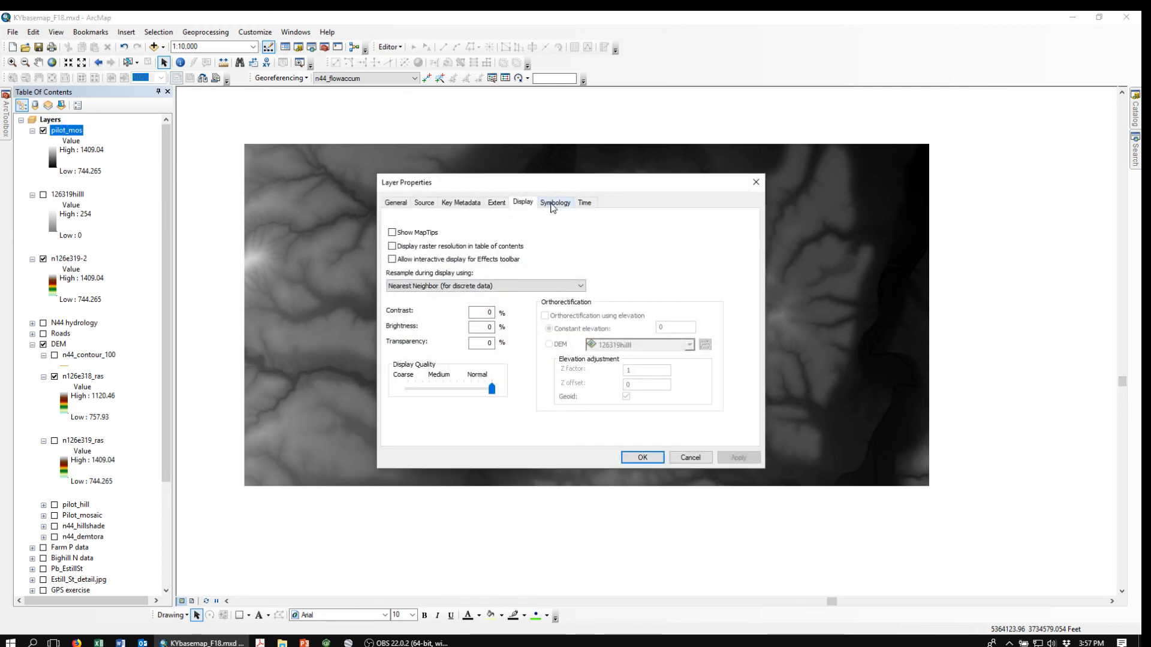
{"action": "left_click", "coordinate": [554, 203]}
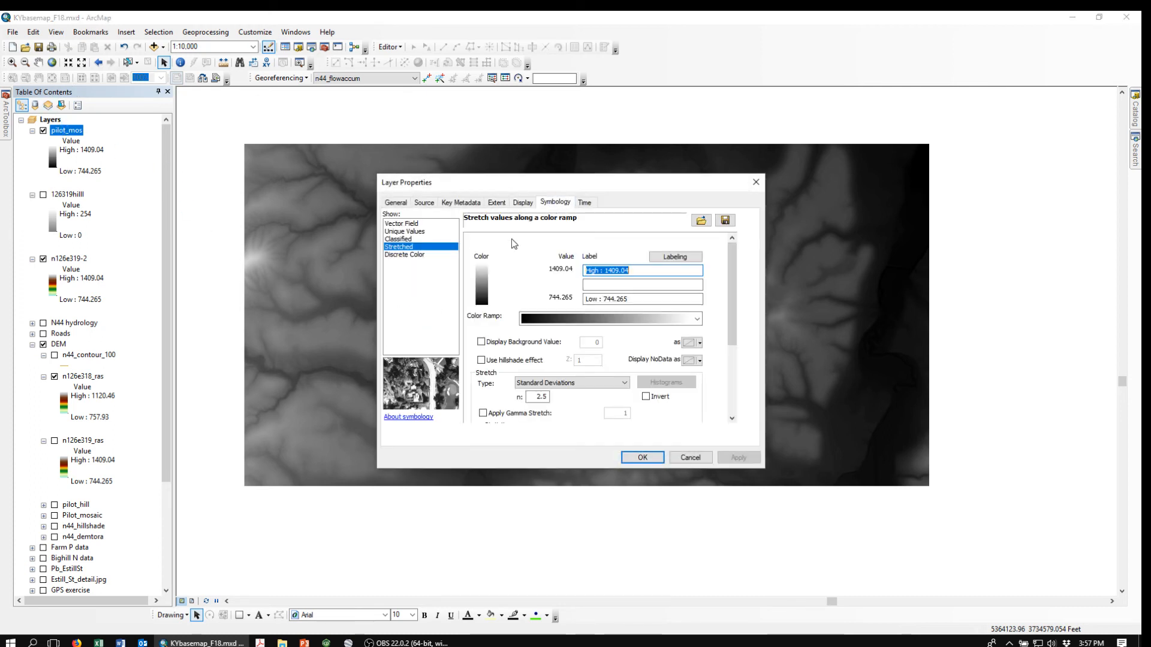
{"action": "left_click", "coordinate": [696, 319]}
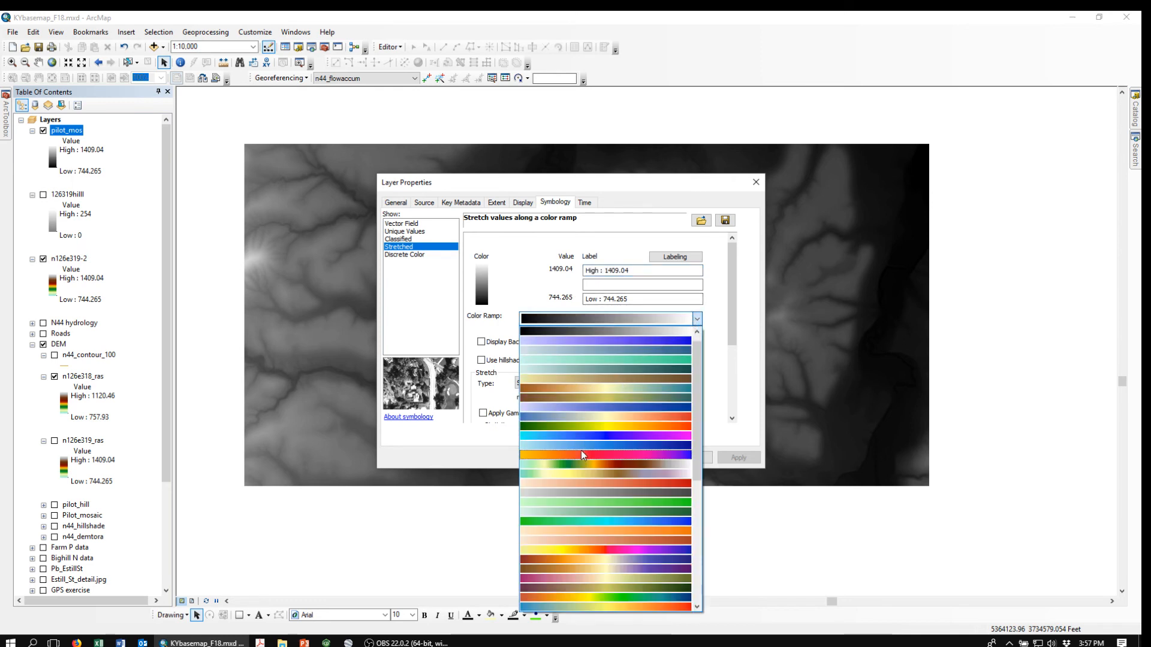
{"action": "left_click", "coordinate": [573, 465]}
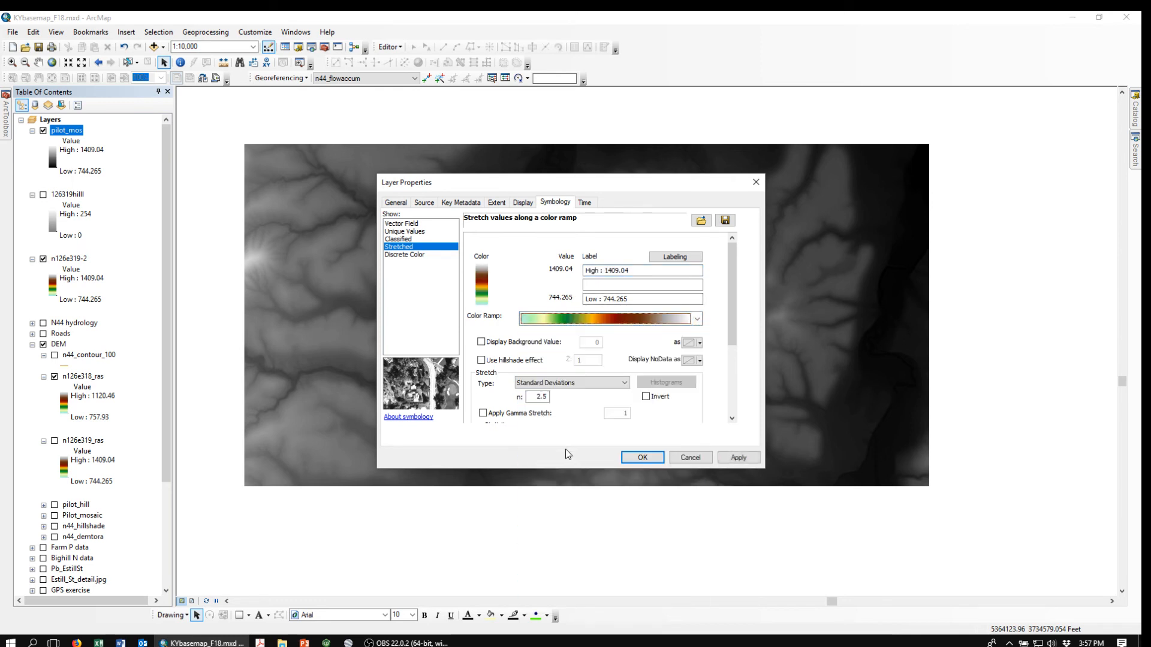
{"action": "left_click", "coordinate": [640, 457]}
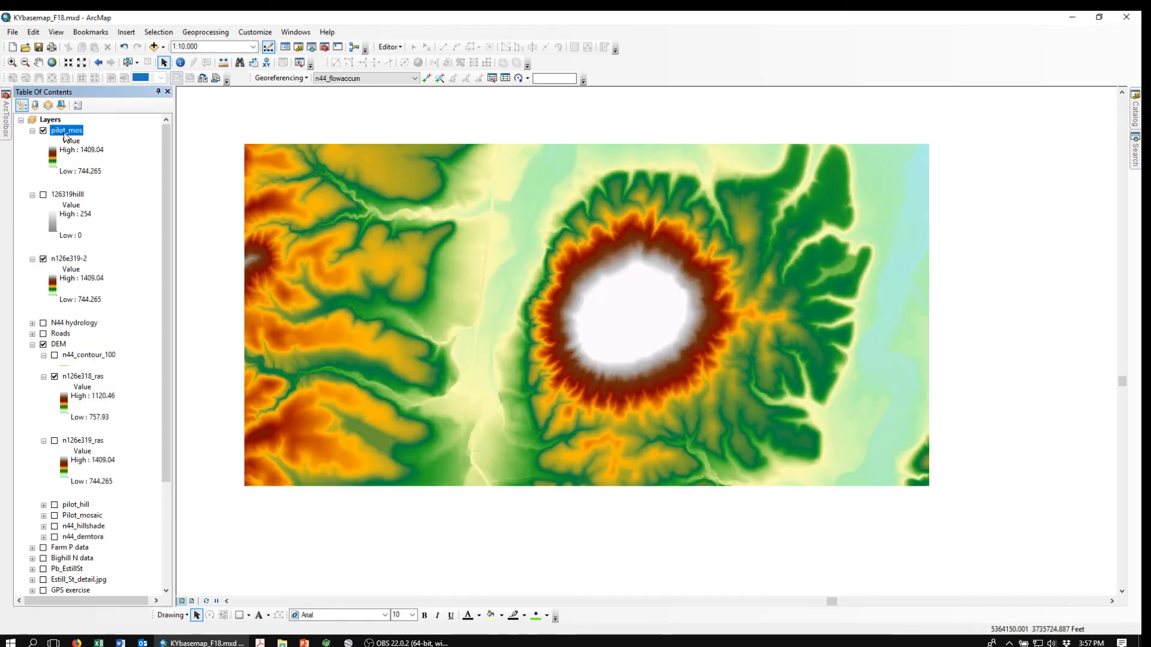
Start the Spatial Analyst Hillshade tool and choose pilot_mos as its input raster.
{"action": "left_click", "coordinate": [6, 129]}
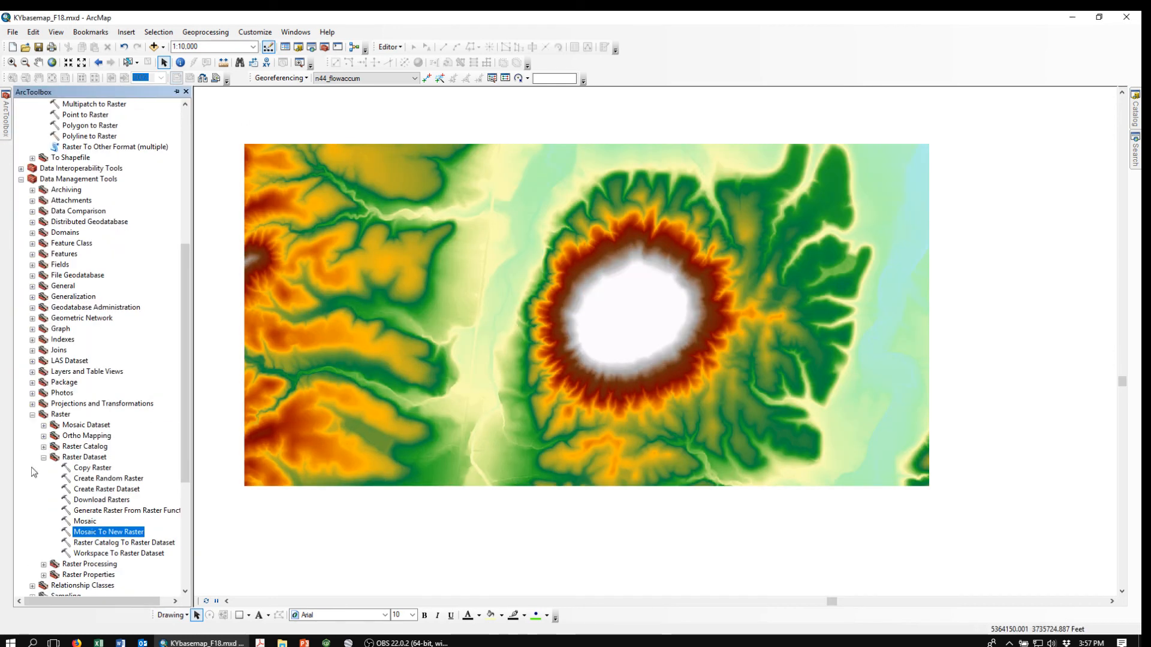
{"action": "left_click_drag", "start_coordinate": [183, 431], "coordinate": [181, 534]}
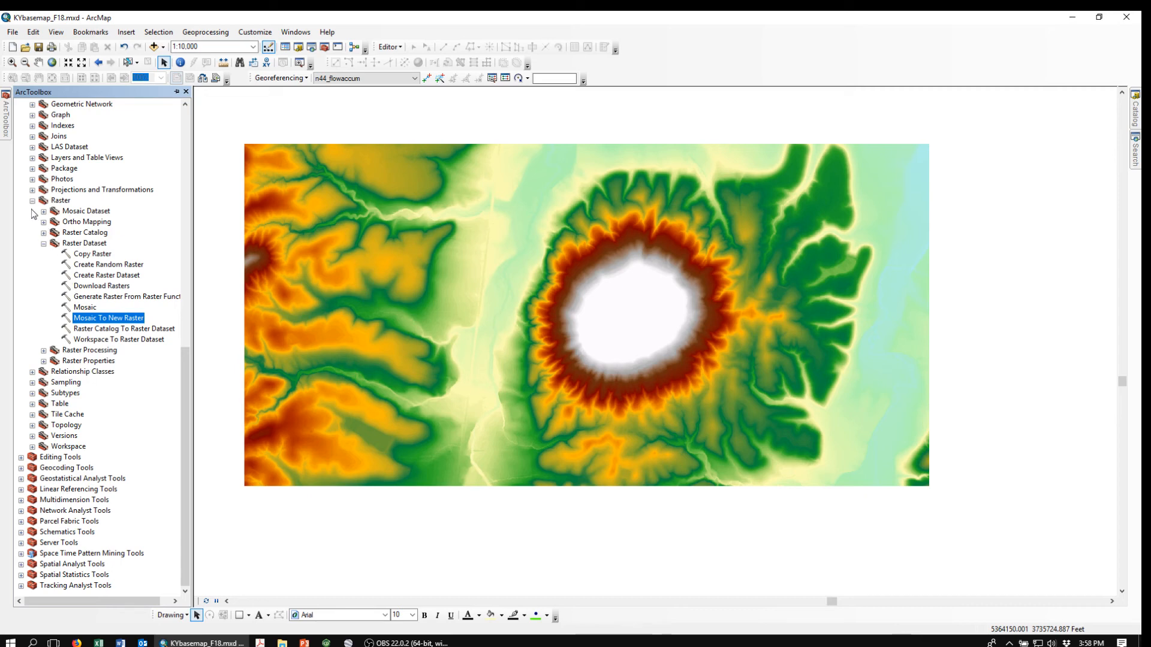
{"action": "left_click", "coordinate": [22, 566]}
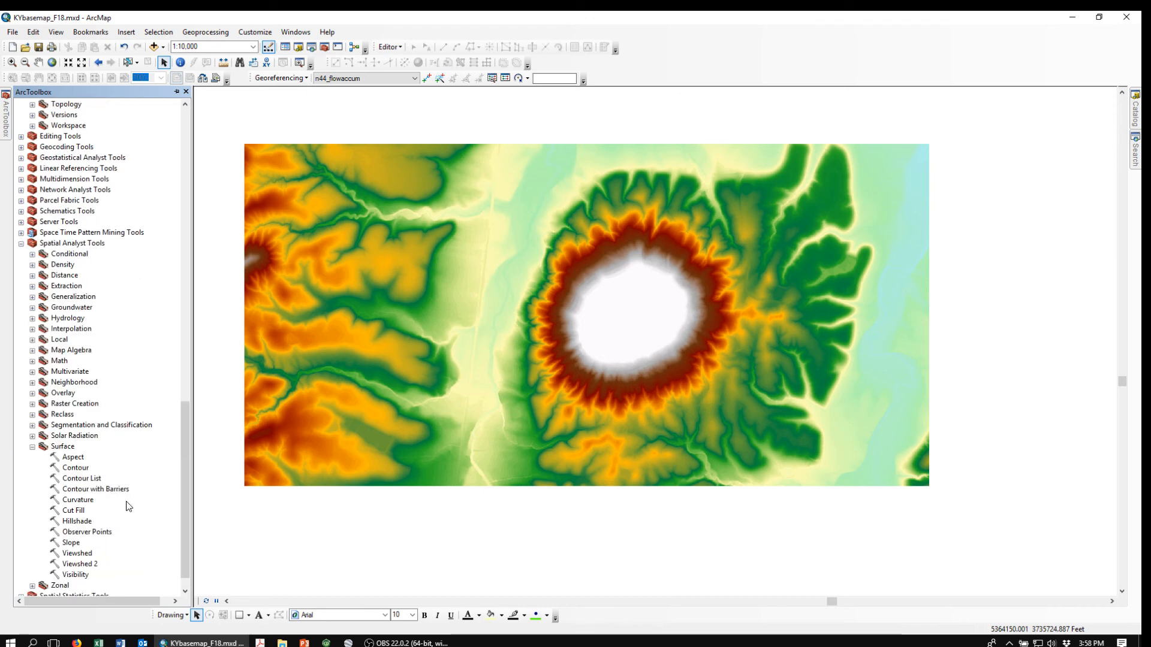
{"action": "double_click", "coordinate": [73, 521]}
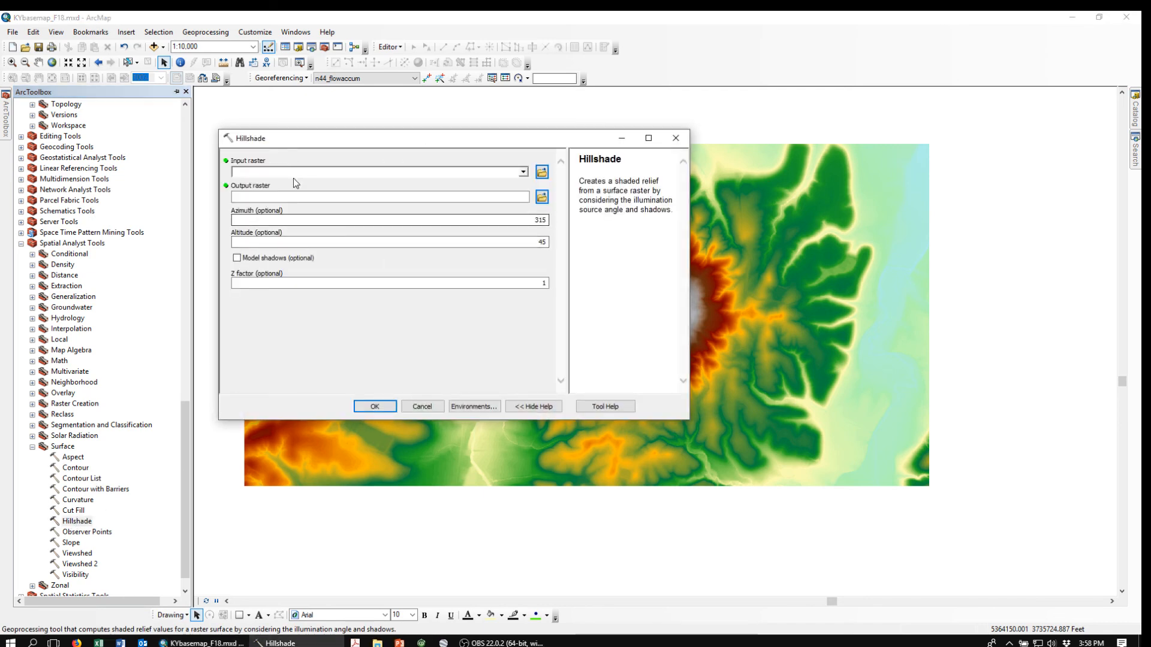
{"action": "left_click", "coordinate": [523, 172]}
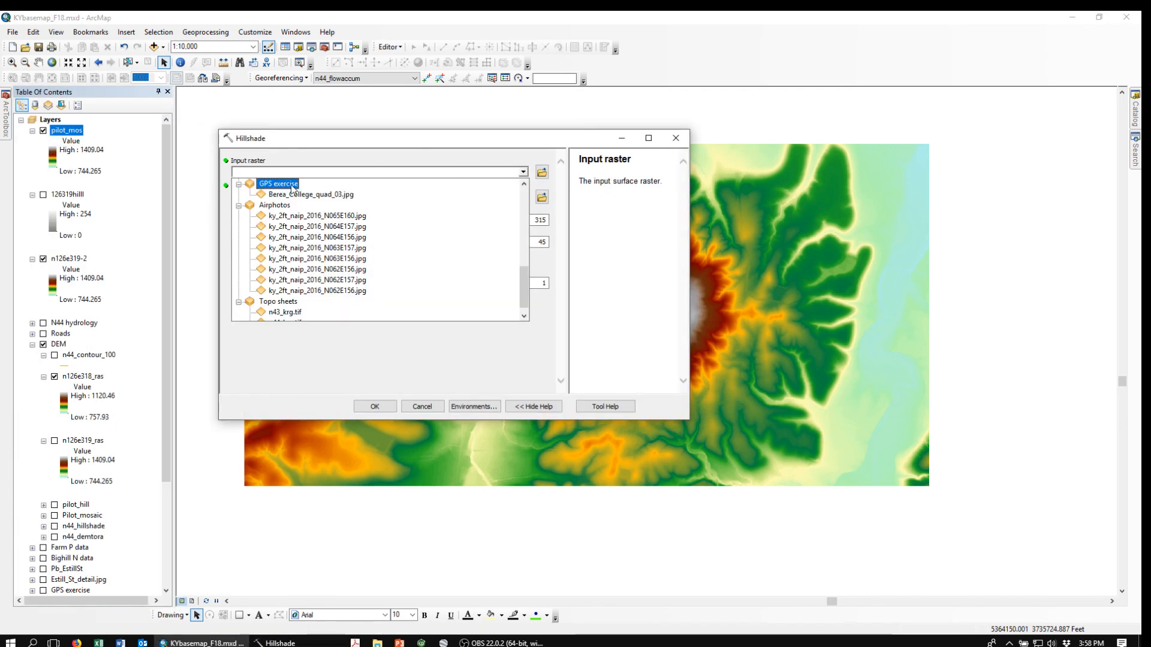
{"action": "left_click_drag", "start_coordinate": [525, 288], "coordinate": [533, 186]}
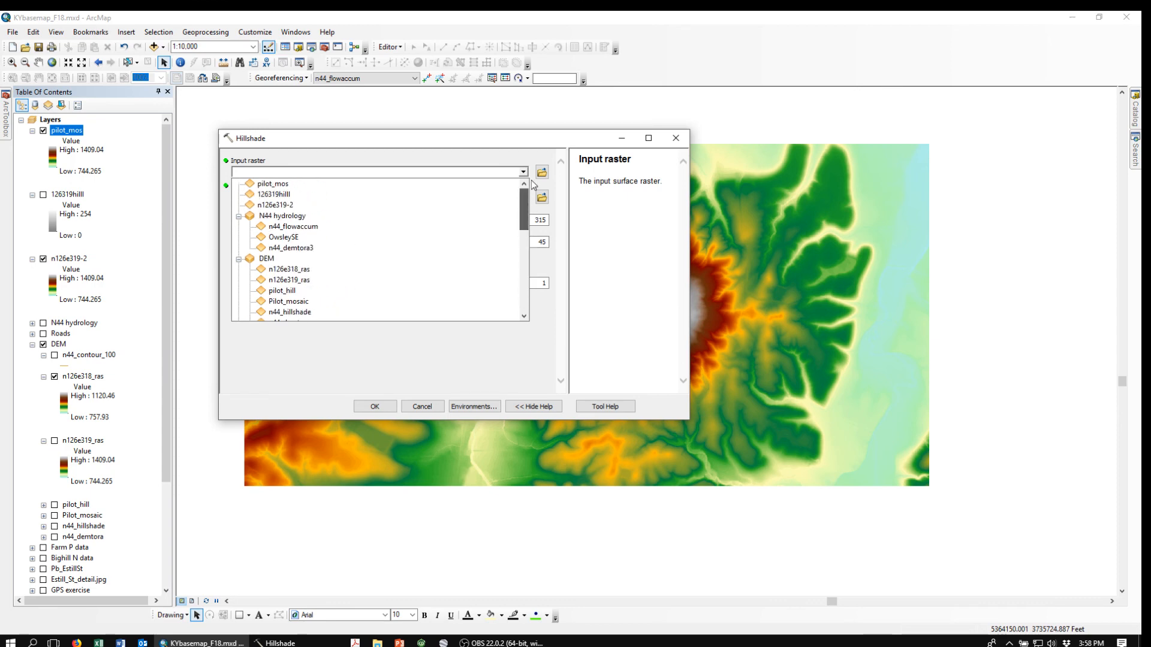
{"action": "left_click", "coordinate": [378, 184]}
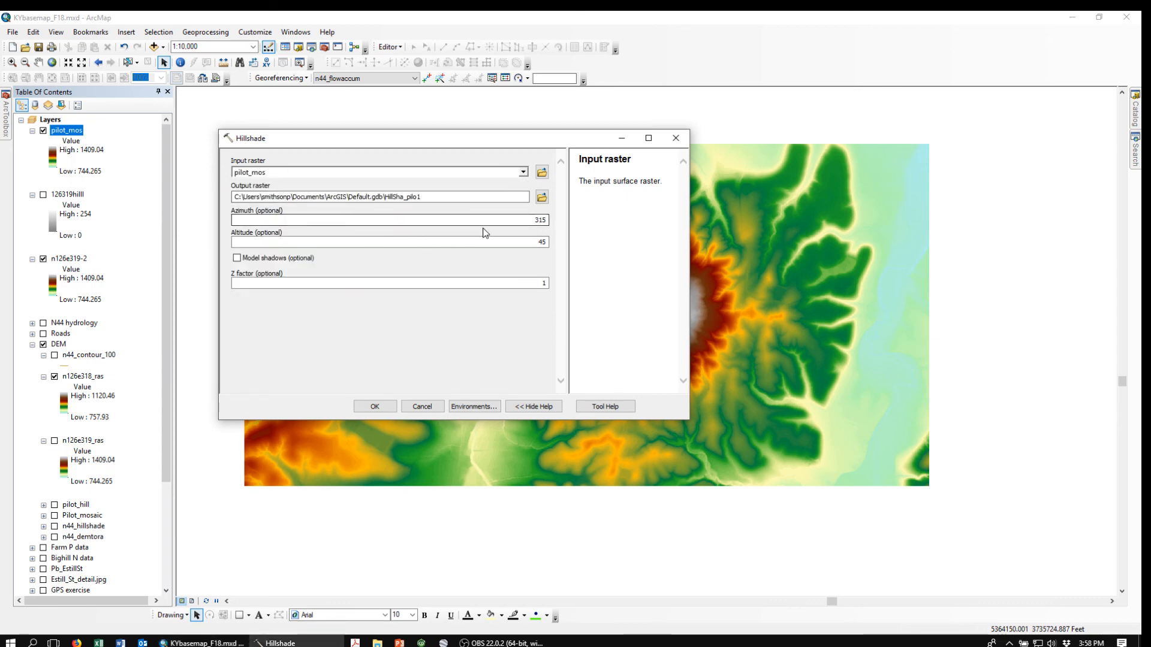
Save the hillshade output as pilothill2 in the DEM2 folder, run the tool, and dismiss its completion report.
{"action": "left_click", "coordinate": [539, 201]}
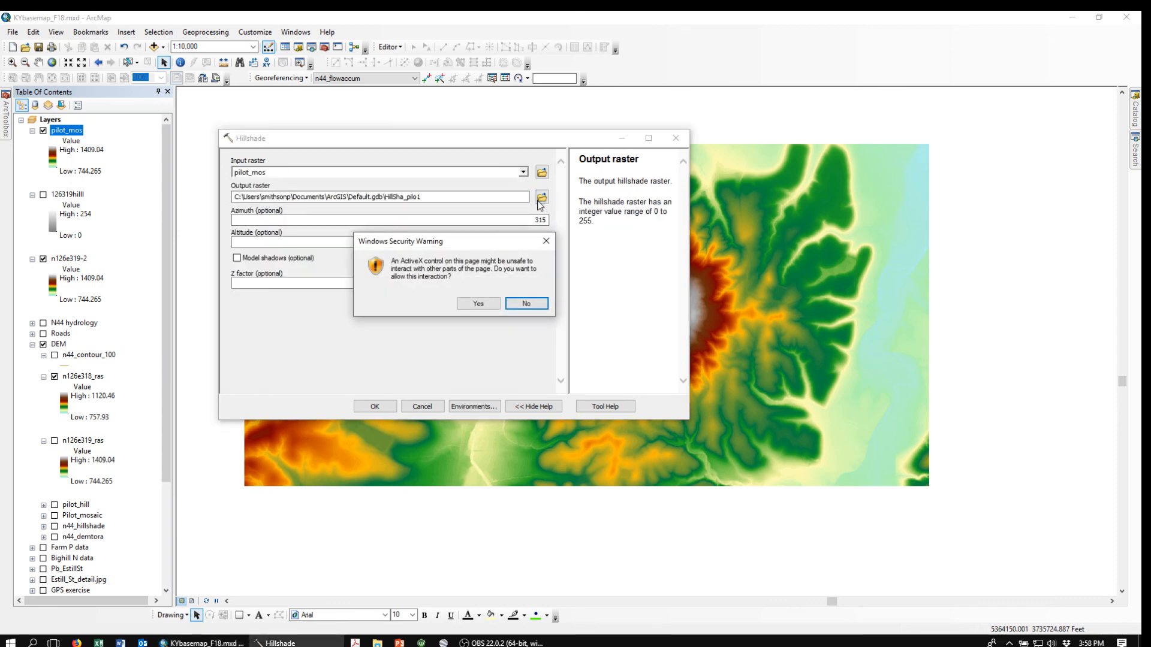
{"action": "left_click", "coordinate": [473, 304]}
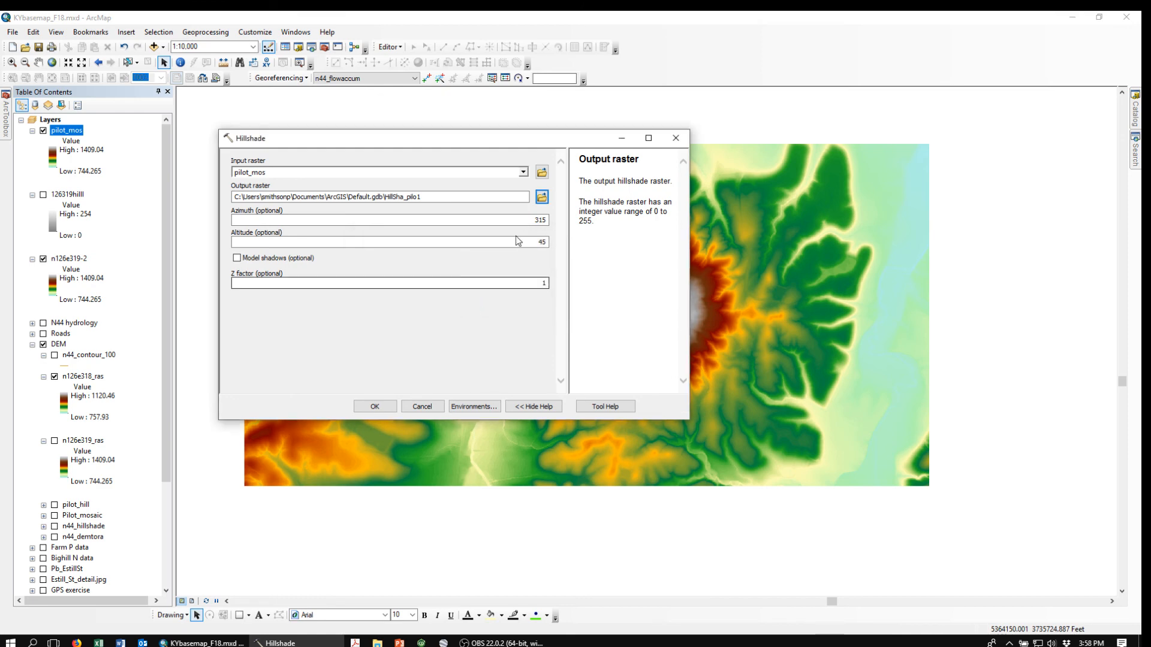
{"action": "left_click", "coordinate": [541, 197]}
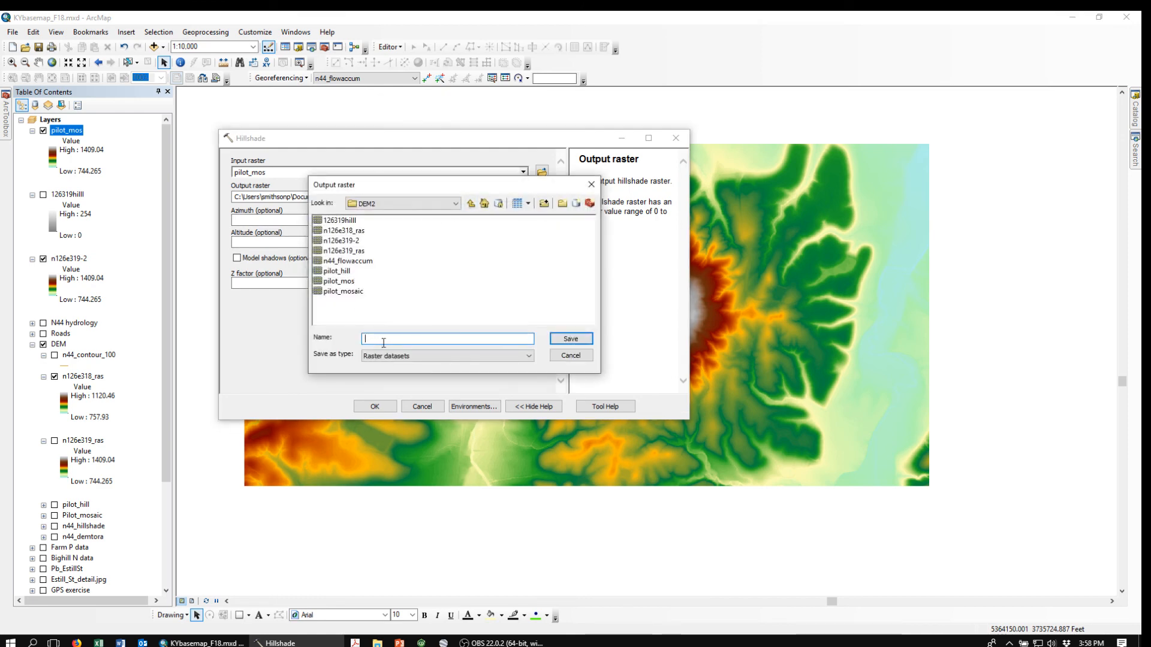
{"action": "type", "text": "pl"}
{"action": "type", "text": "lothill2"}
{"action": "key", "text": "Return"}
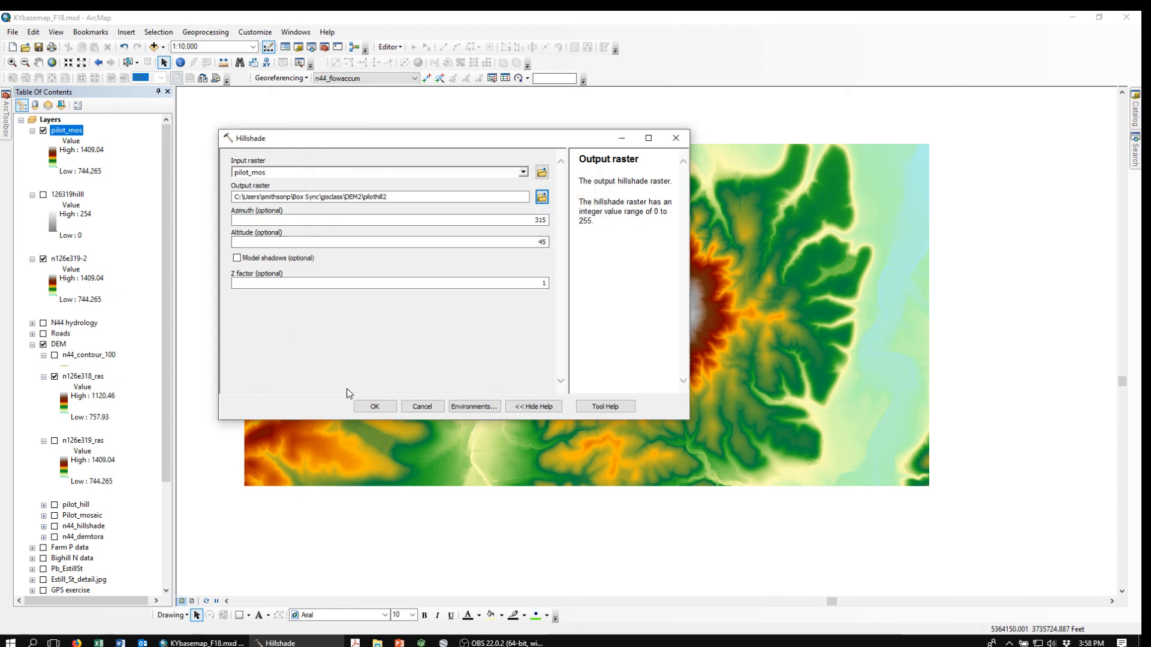
{"action": "left_click", "coordinate": [371, 406]}
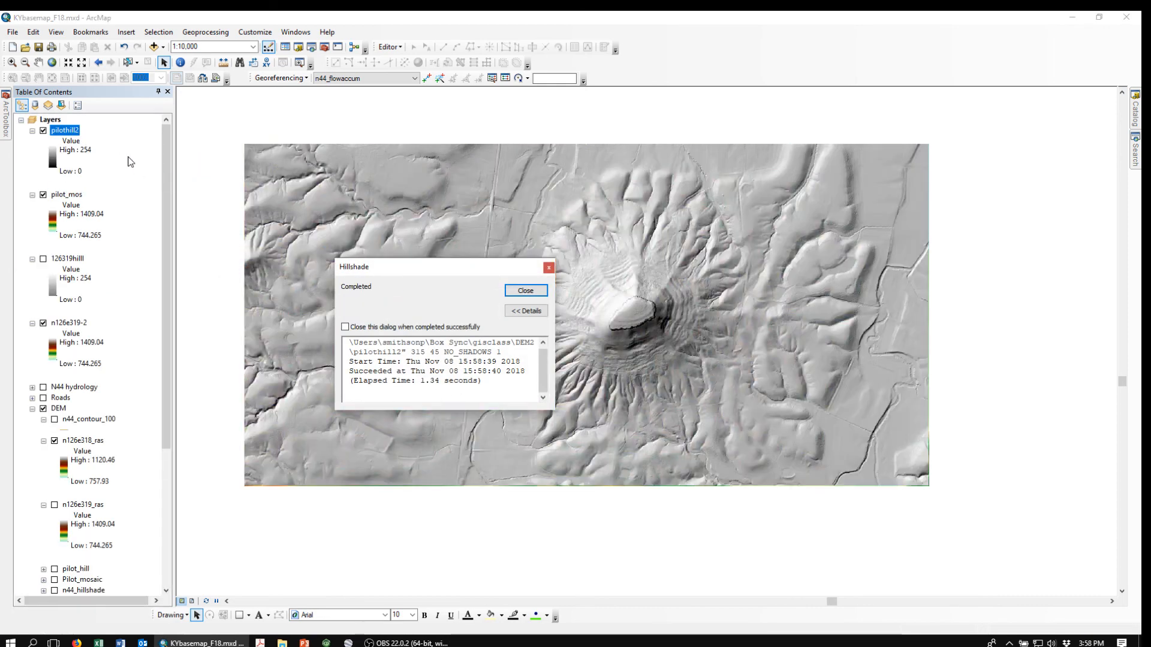
{"action": "double_click", "coordinate": [65, 133]}
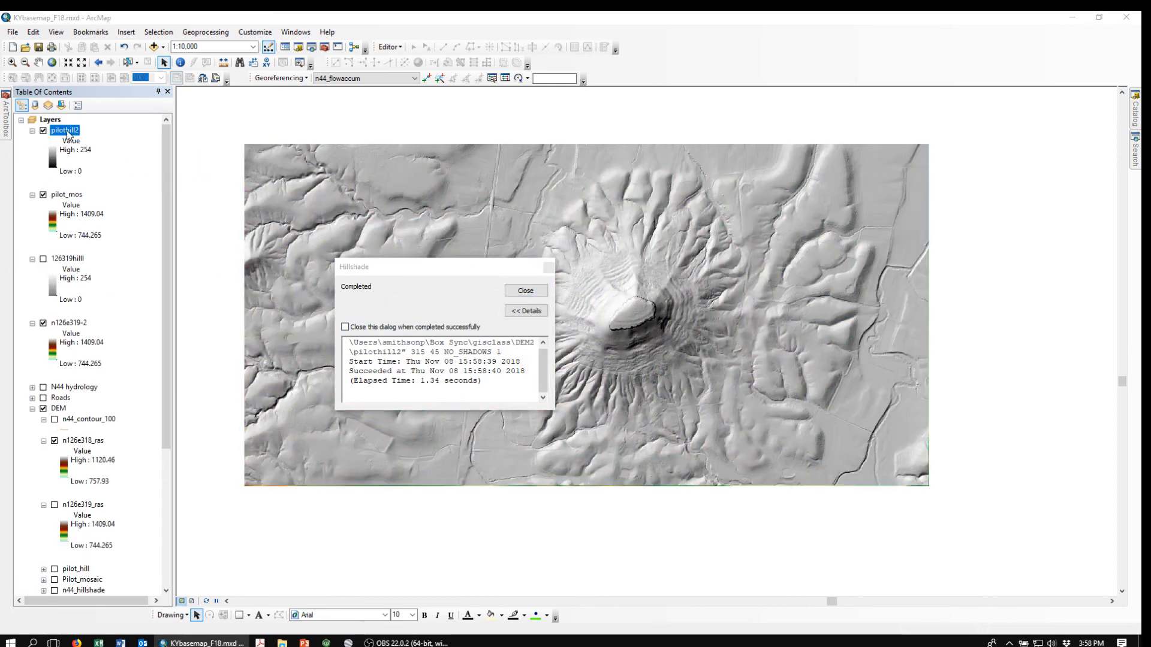
{"action": "left_click", "coordinate": [522, 291]}
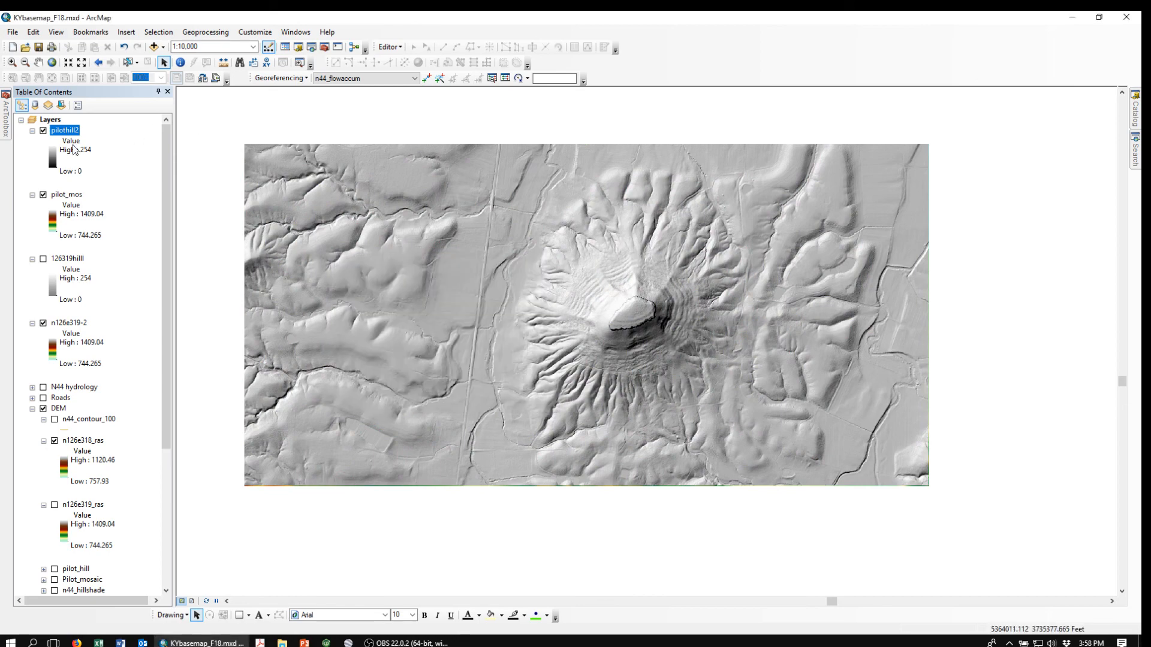
Set the pilothill2 layer's display transparency to 50%.
{"action": "double_click", "coordinate": [60, 131]}
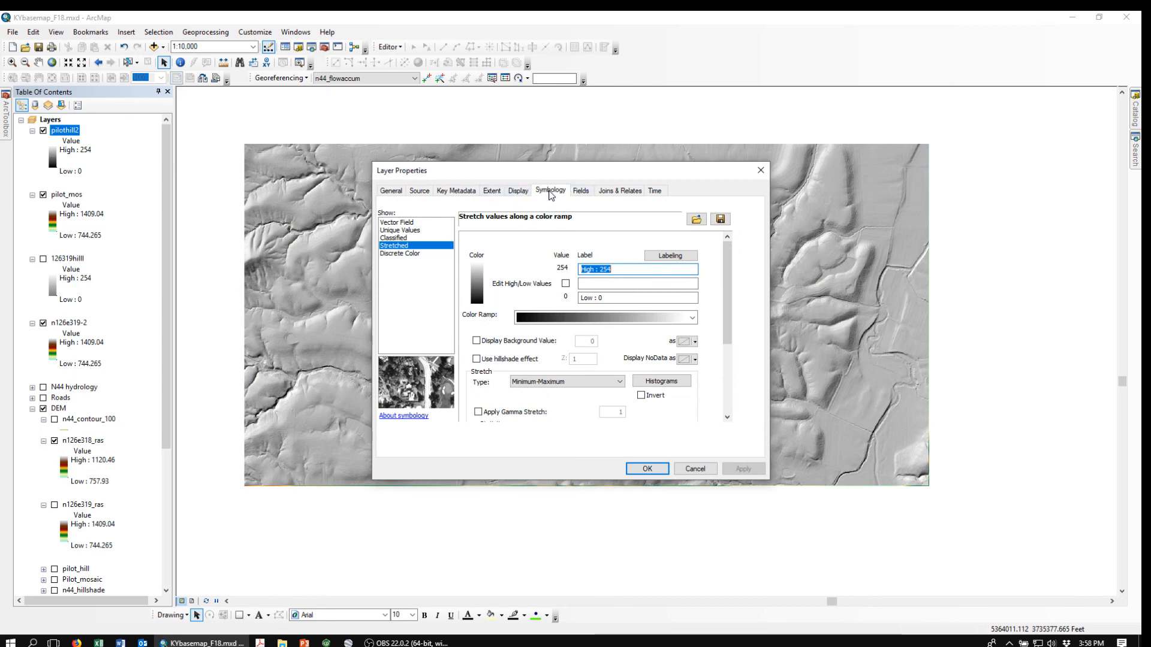
{"action": "left_click", "coordinate": [518, 191]}
{"action": "double_click", "coordinate": [482, 320]}
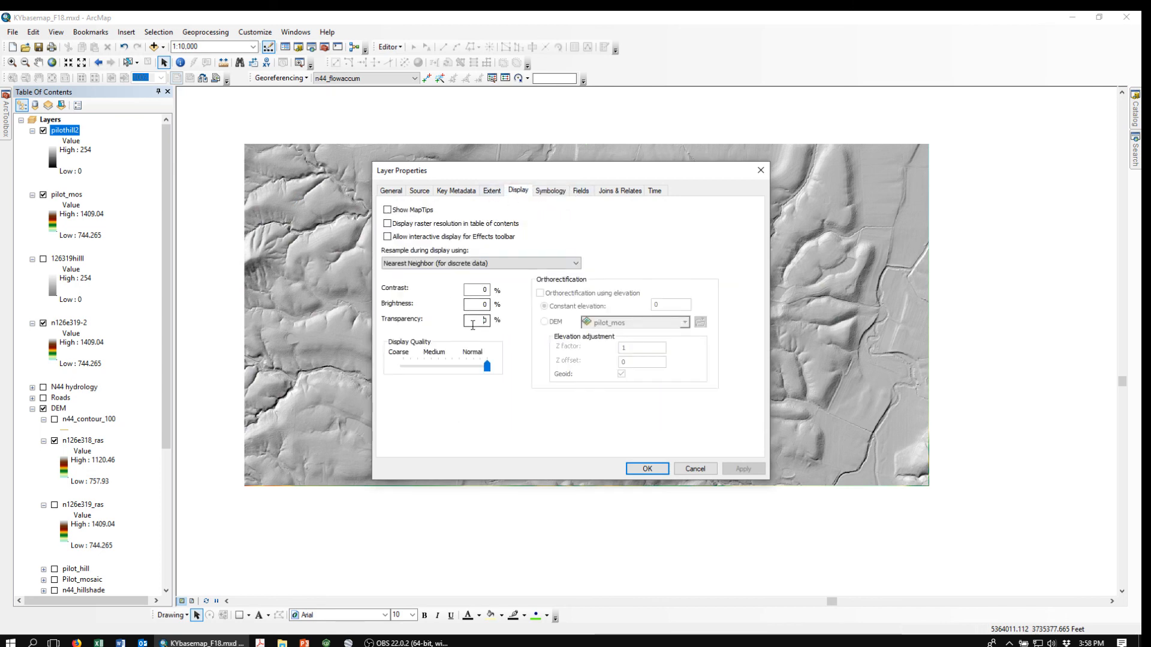
{"action": "type", "text": "50"}
{"action": "key", "text": "Return"}
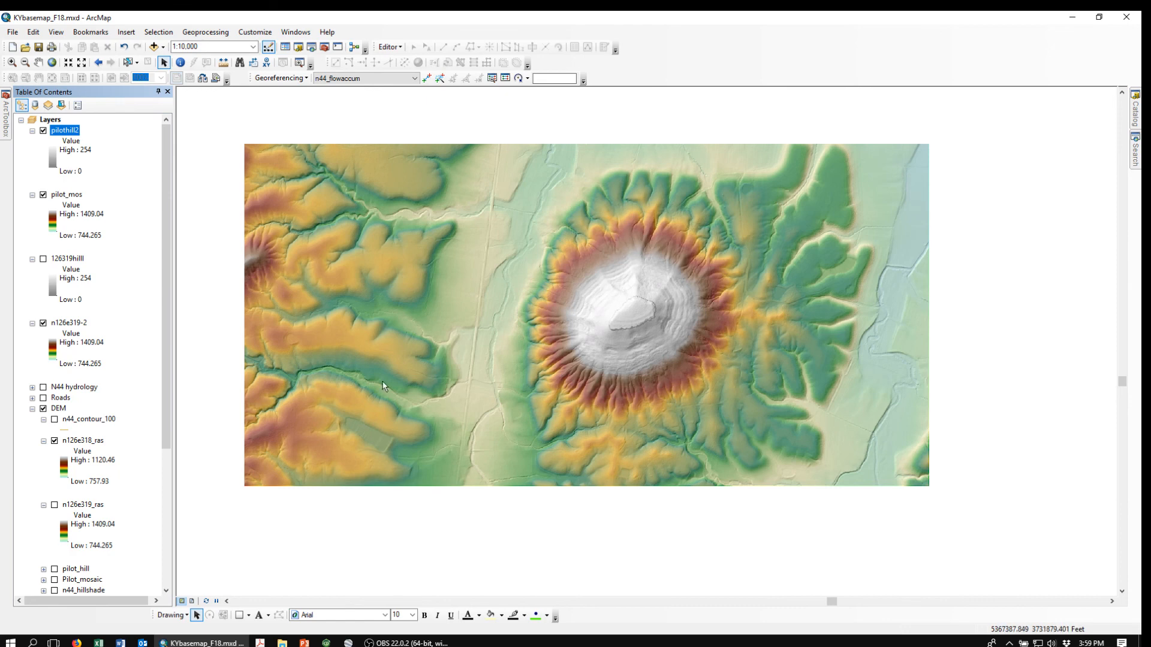
Show the n44_hillshade and n44_demtora layers in the DEM group as the surrounding terrain.
{"action": "left_click_drag", "start_coordinate": [166, 408], "coordinate": [163, 487]}
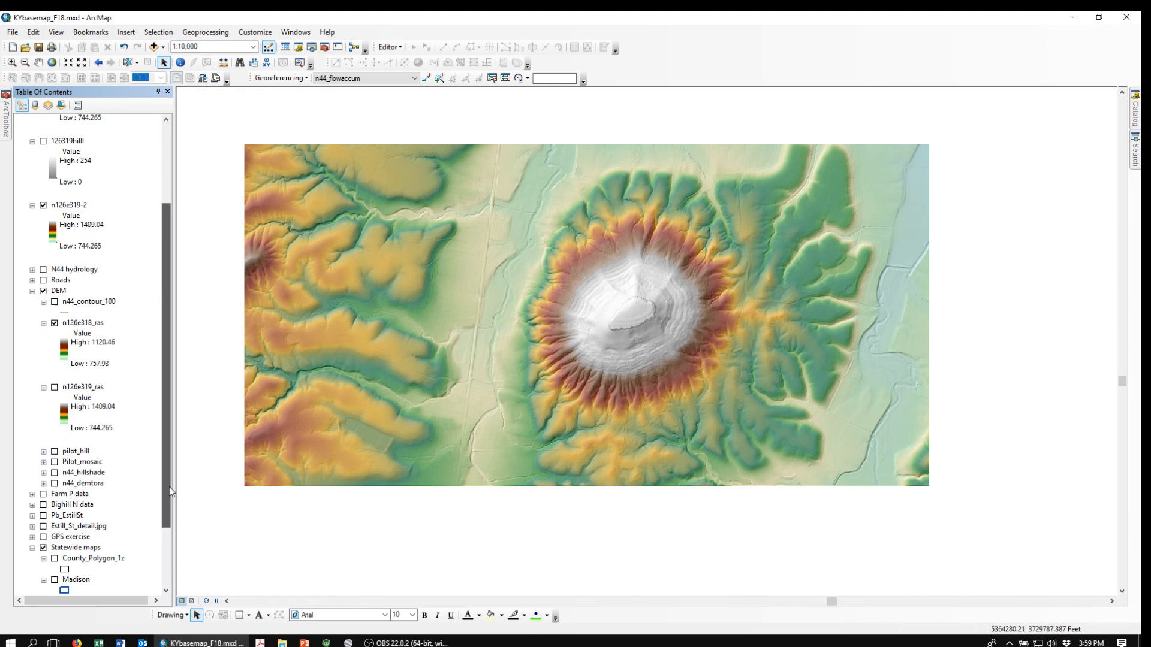
{"action": "left_click", "coordinate": [54, 472]}
{"action": "left_click", "coordinate": [55, 484]}
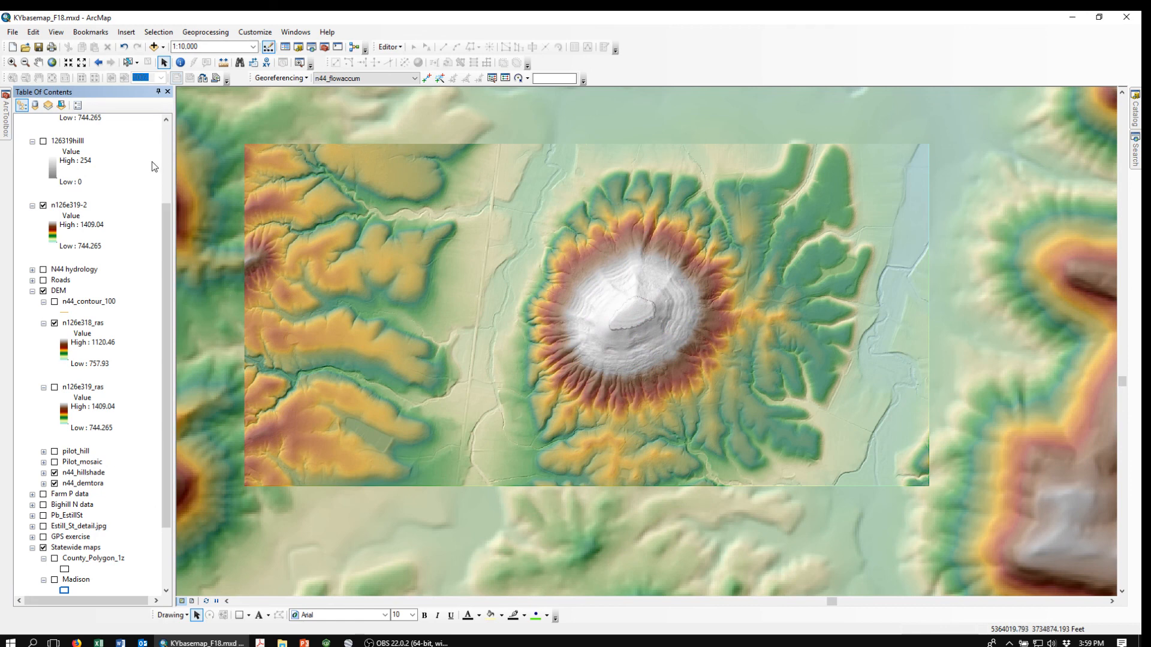
Compare the mosaic with the separate DEM tiles by hiding and showing the pilothill2 and pilot_mos layers.
{"action": "scroll", "coordinate": [160, 253], "scroll_direction": "up", "scroll_amount": 4}
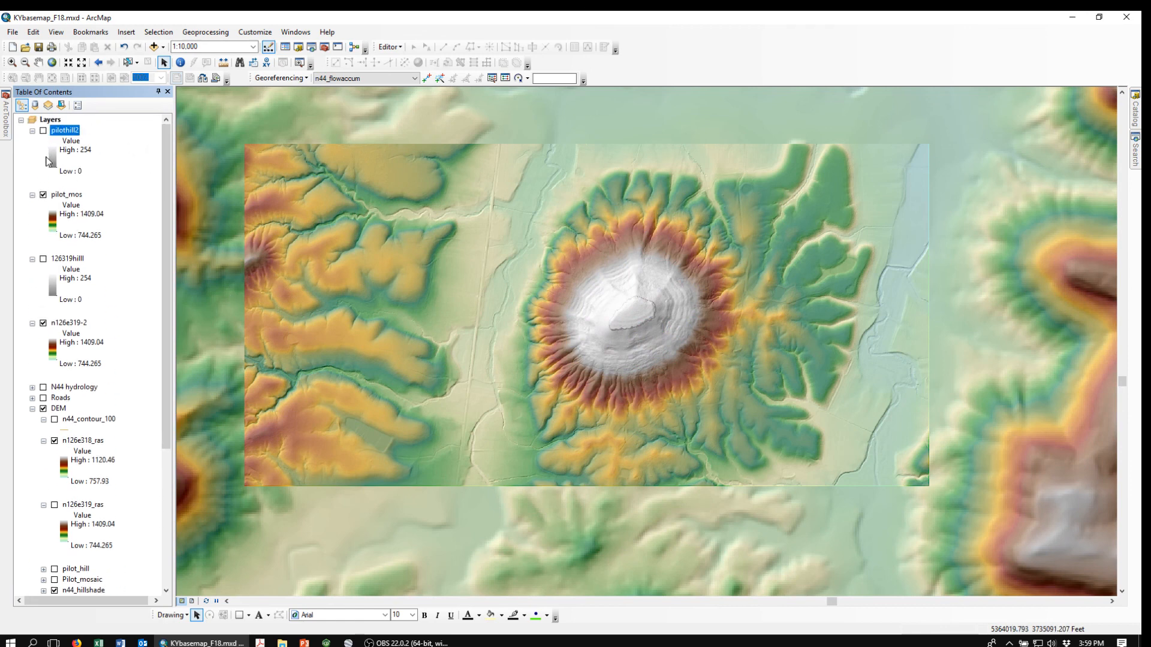
{"action": "left_click", "coordinate": [43, 194]}
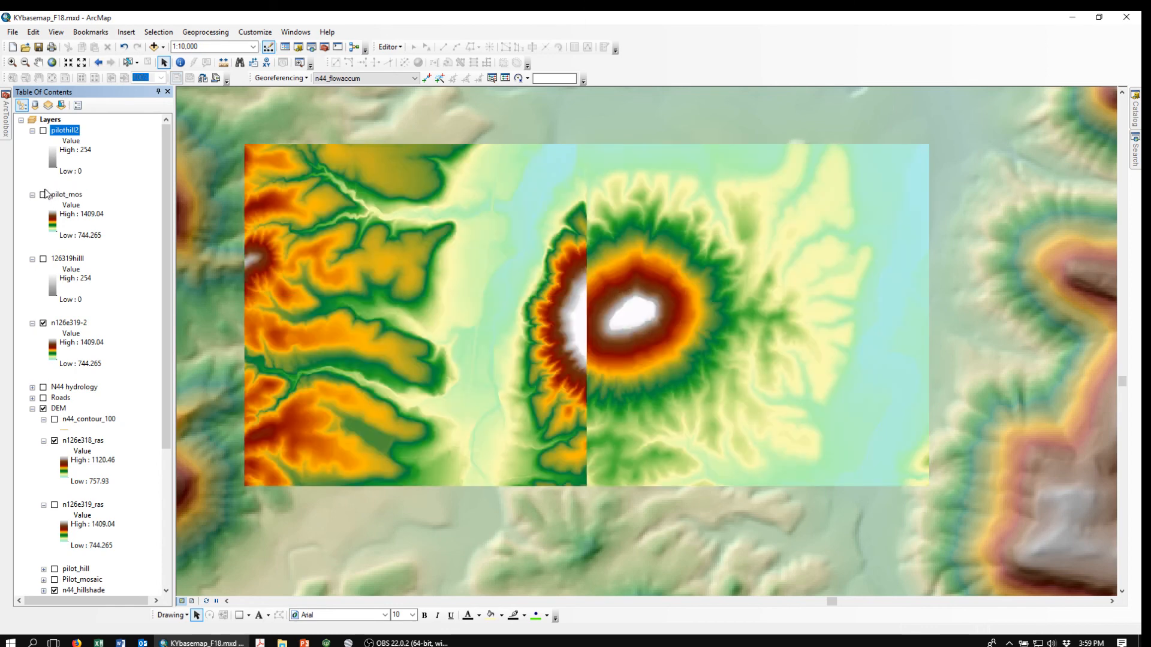
{"action": "left_click", "coordinate": [43, 131]}
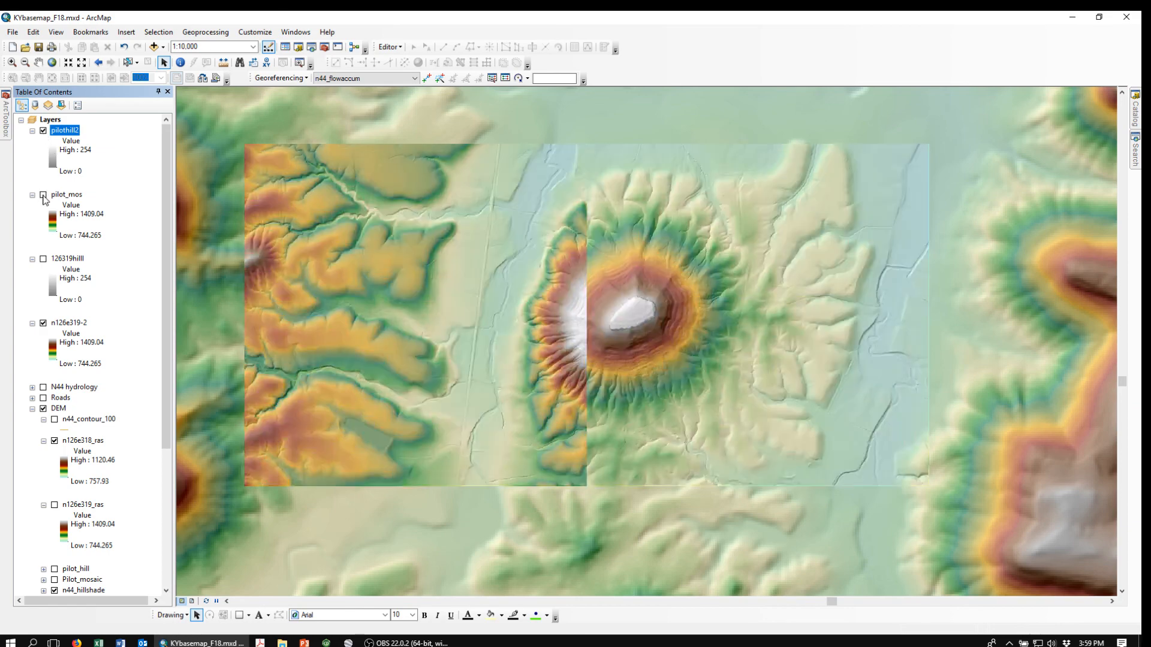
{"action": "left_click", "coordinate": [44, 195]}
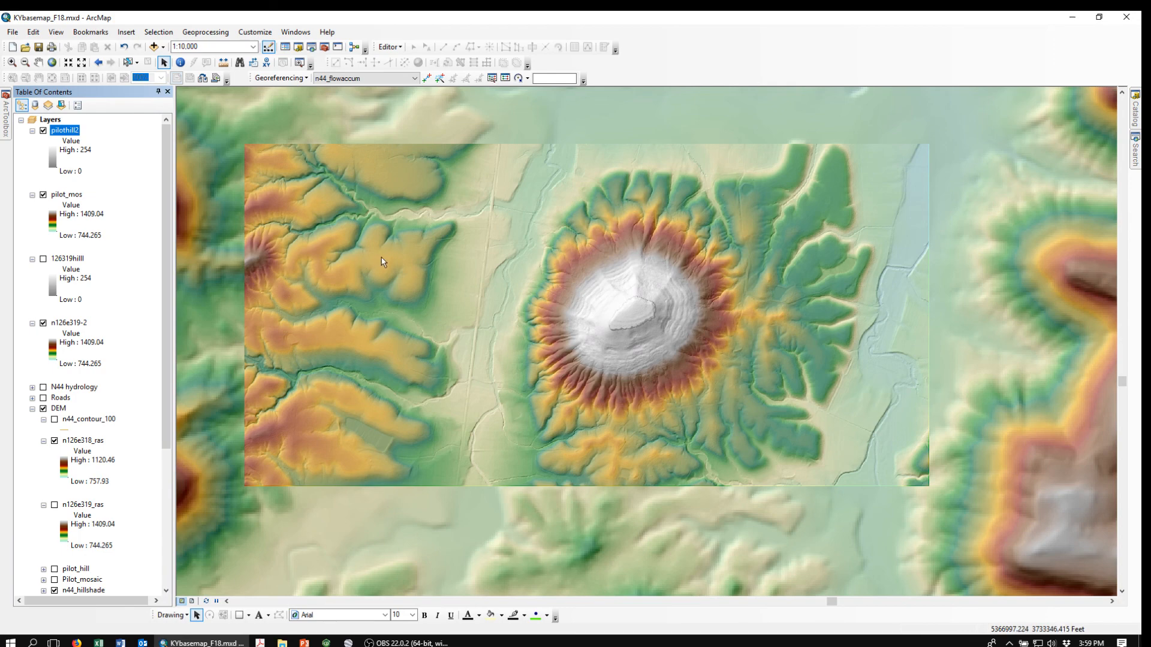
{"action": "left_click", "coordinate": [403, 644]}
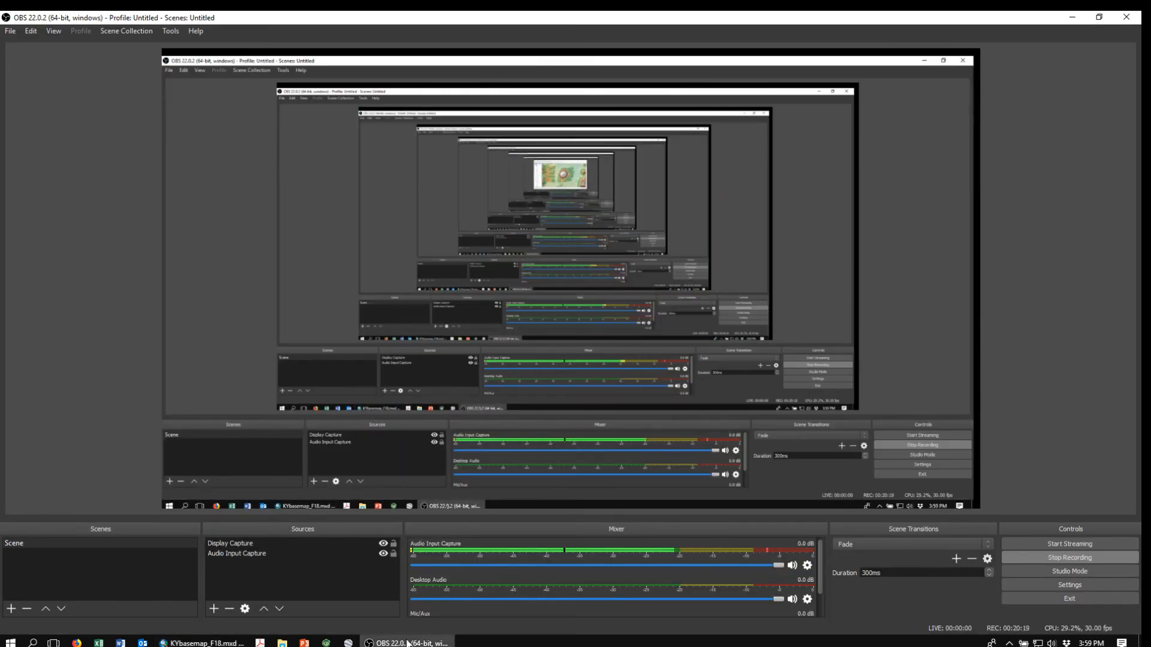